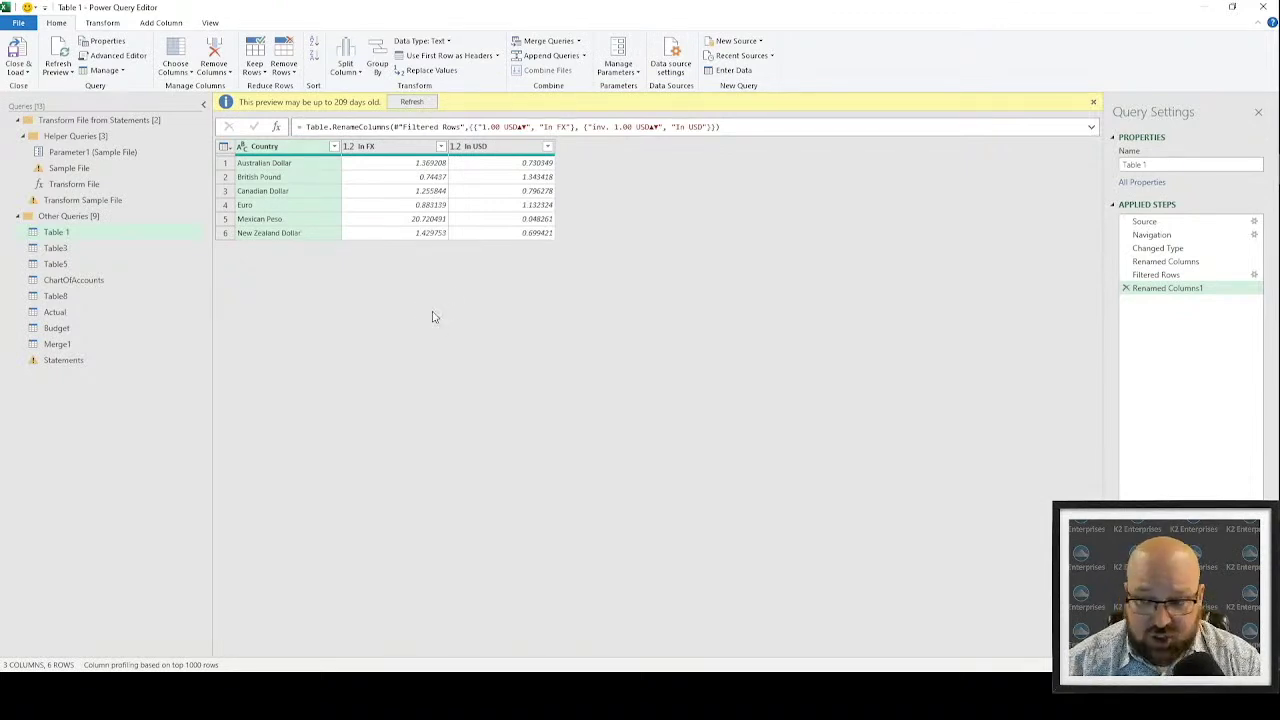
Step: Insert a step after Changed Type that moves the inv. 1.00 USD column before 1.00 USD, and return to the final applied step
{"action": "left_click", "coordinate": [1160, 250]}
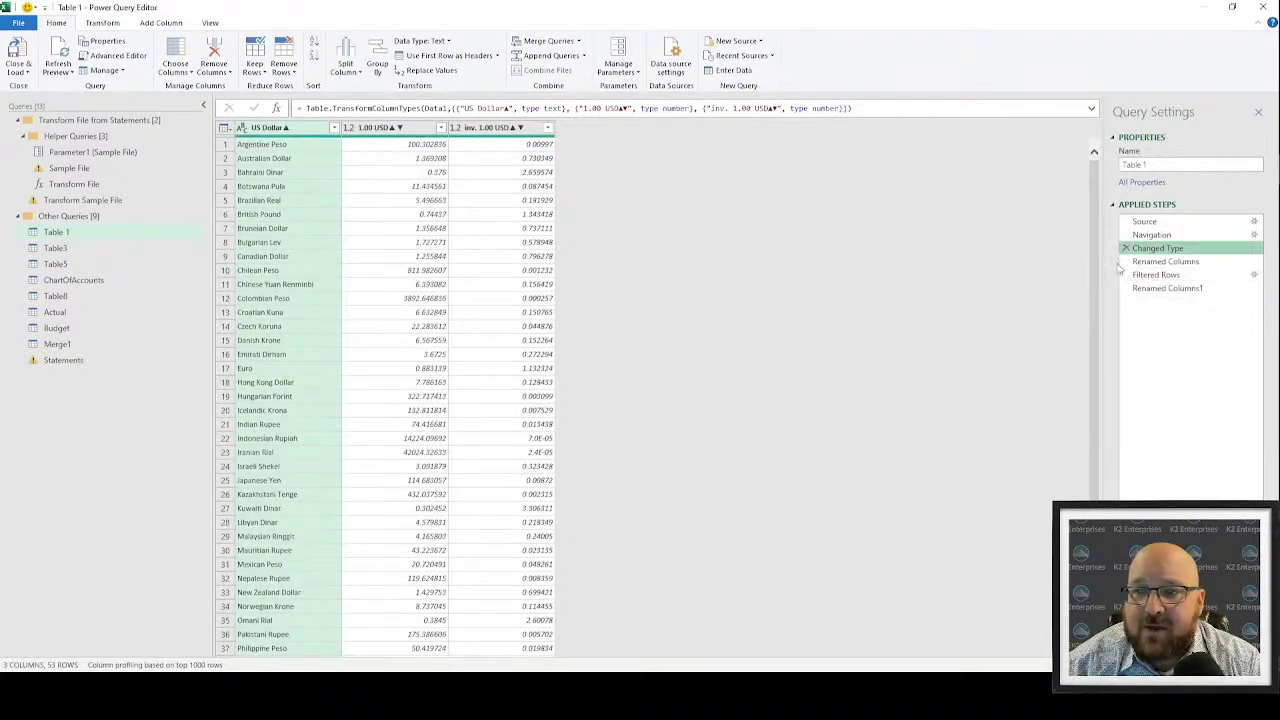
{"action": "left_click", "coordinate": [468, 130]}
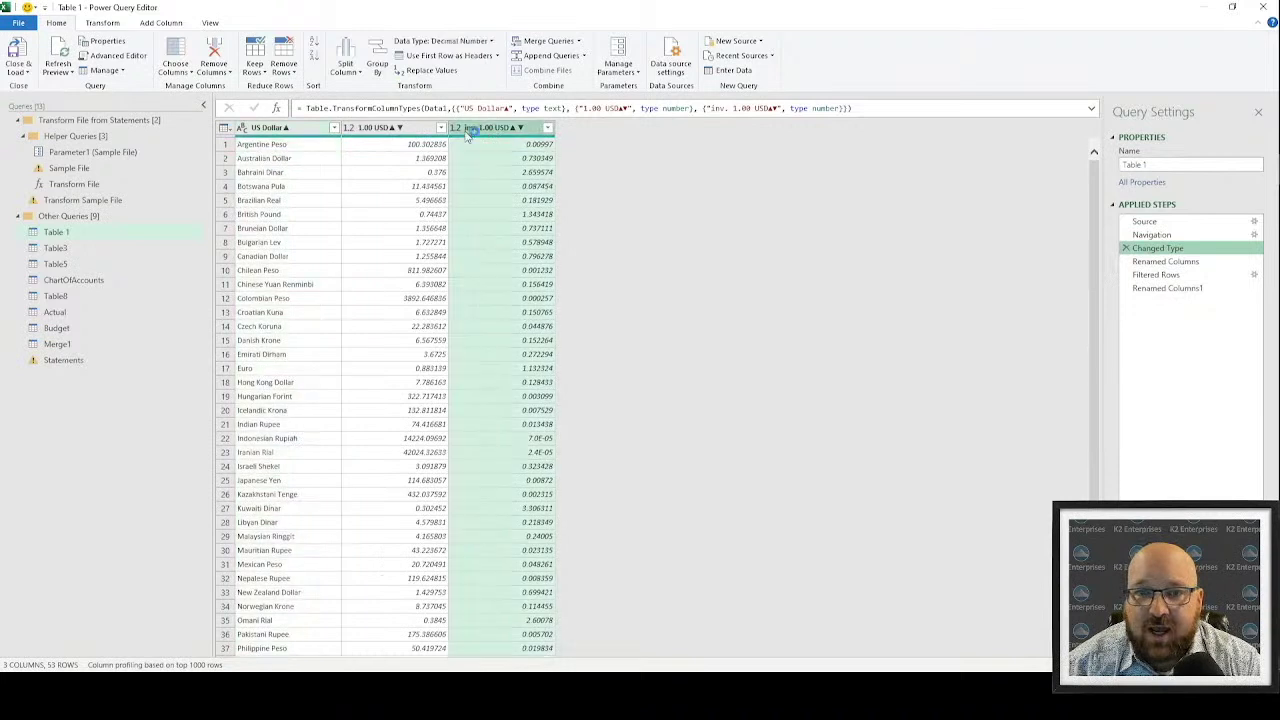
{"action": "left_click_drag", "start_coordinate": [466, 132], "coordinate": [382, 136]}
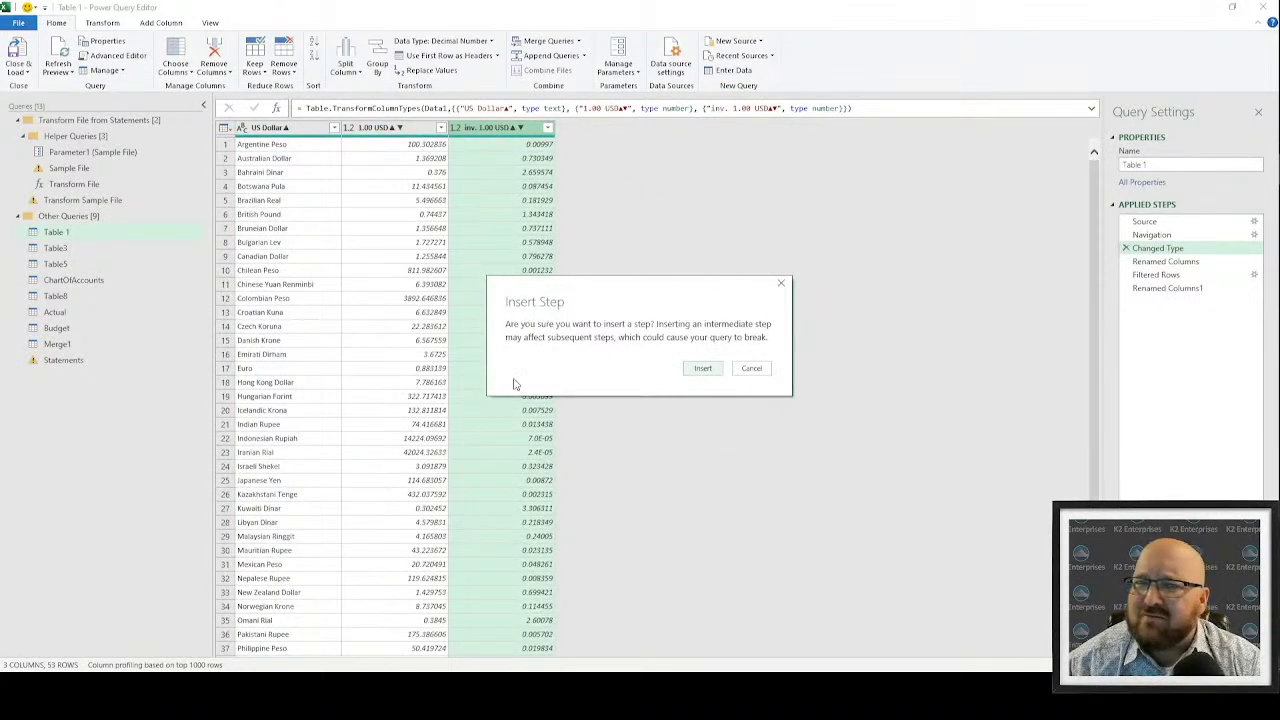
{"action": "left_click", "coordinate": [706, 370]}
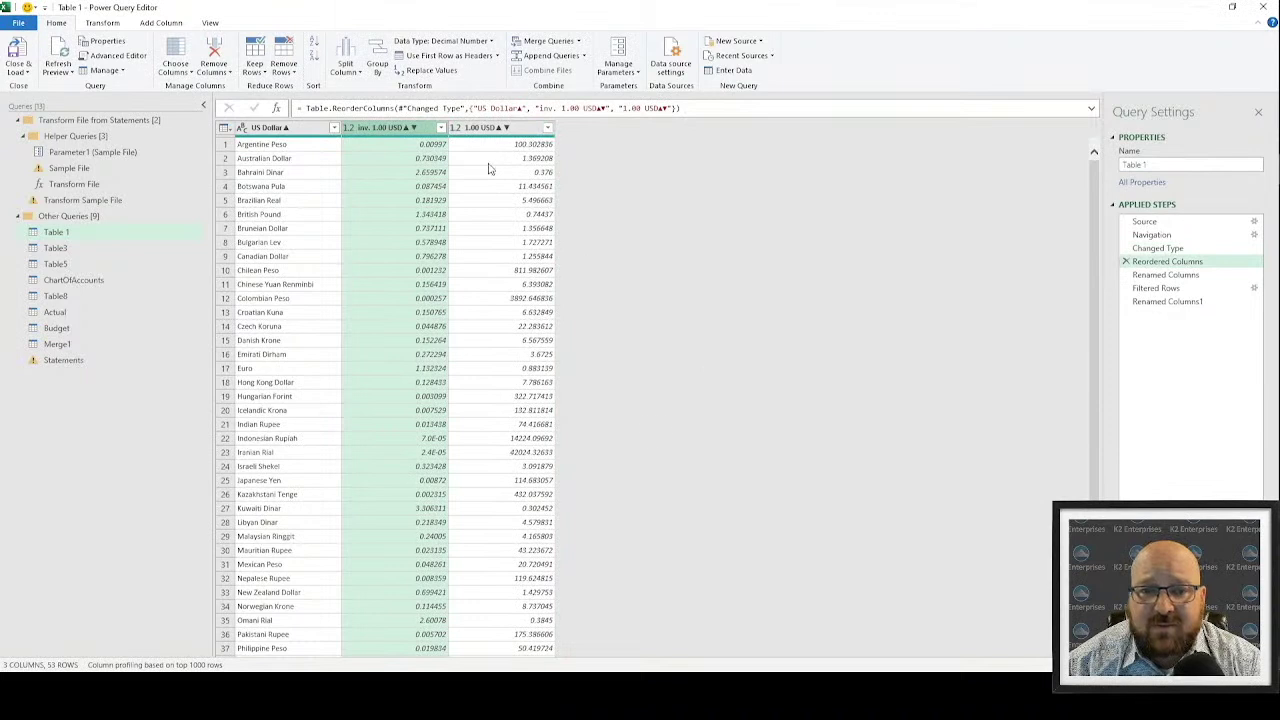
{"action": "left_click", "coordinate": [1160, 301]}
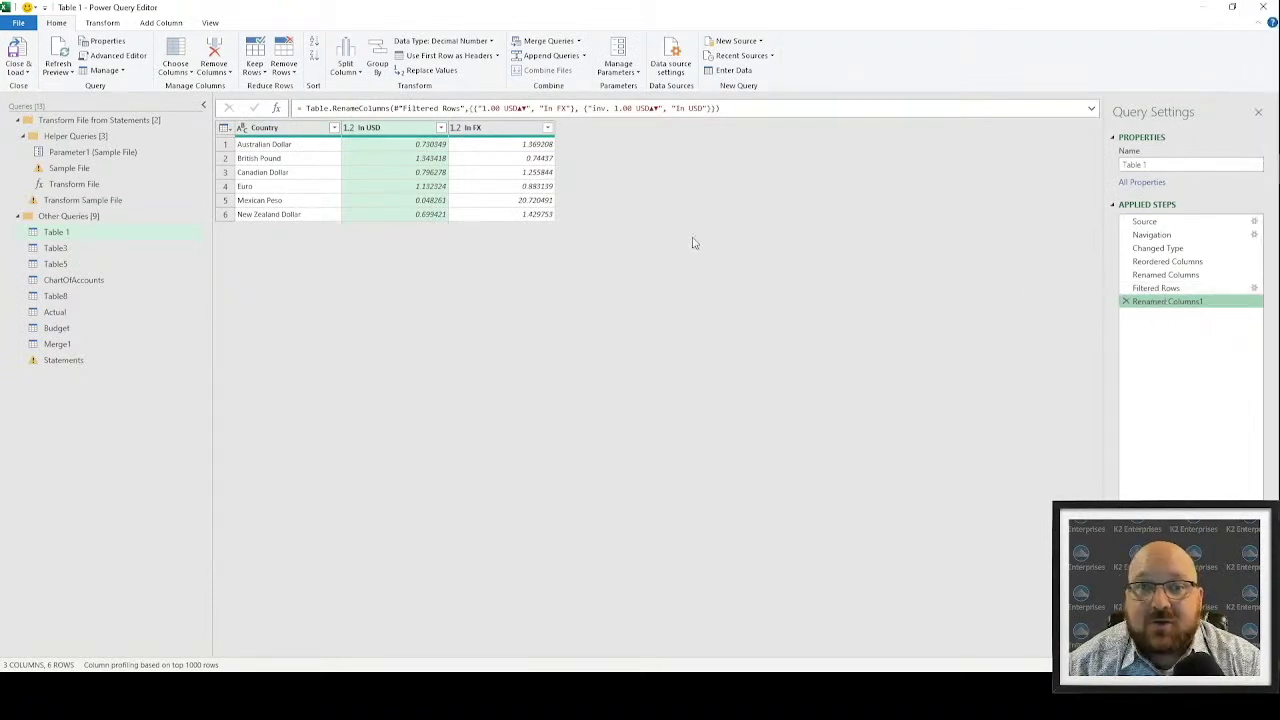
Step: Examine the M code of the Table 1 query, from let through in, in the Advanced Editor
{"action": "left_click", "coordinate": [112, 55]}
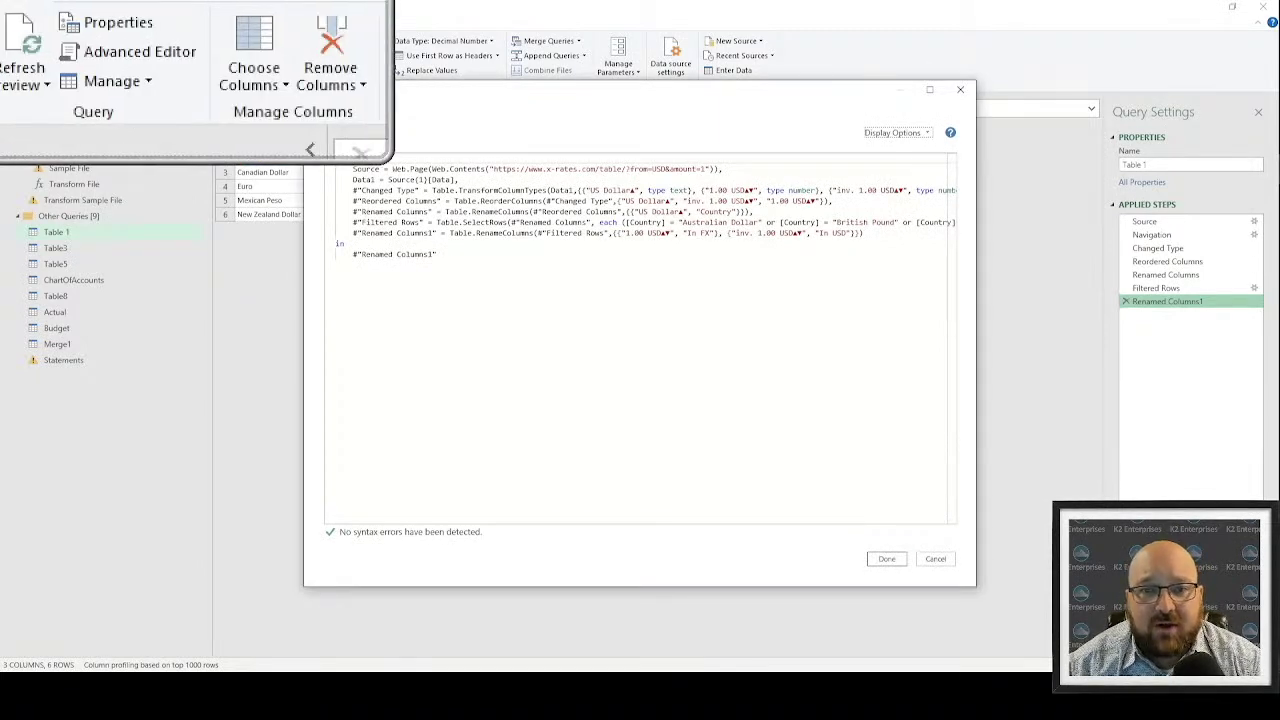
{"action": "left_click_drag", "start_coordinate": [537, 96], "coordinate": [465, 112]}
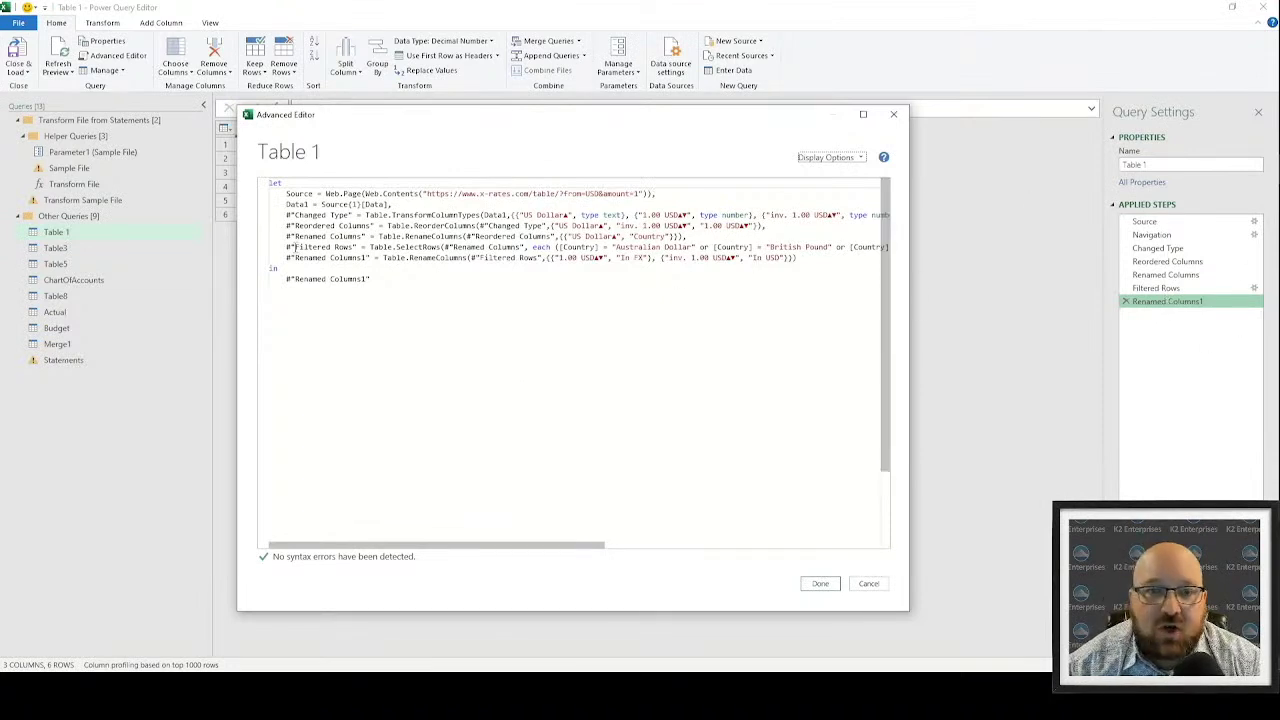
{"action": "left_click_drag", "start_coordinate": [269, 183], "coordinate": [295, 266]}
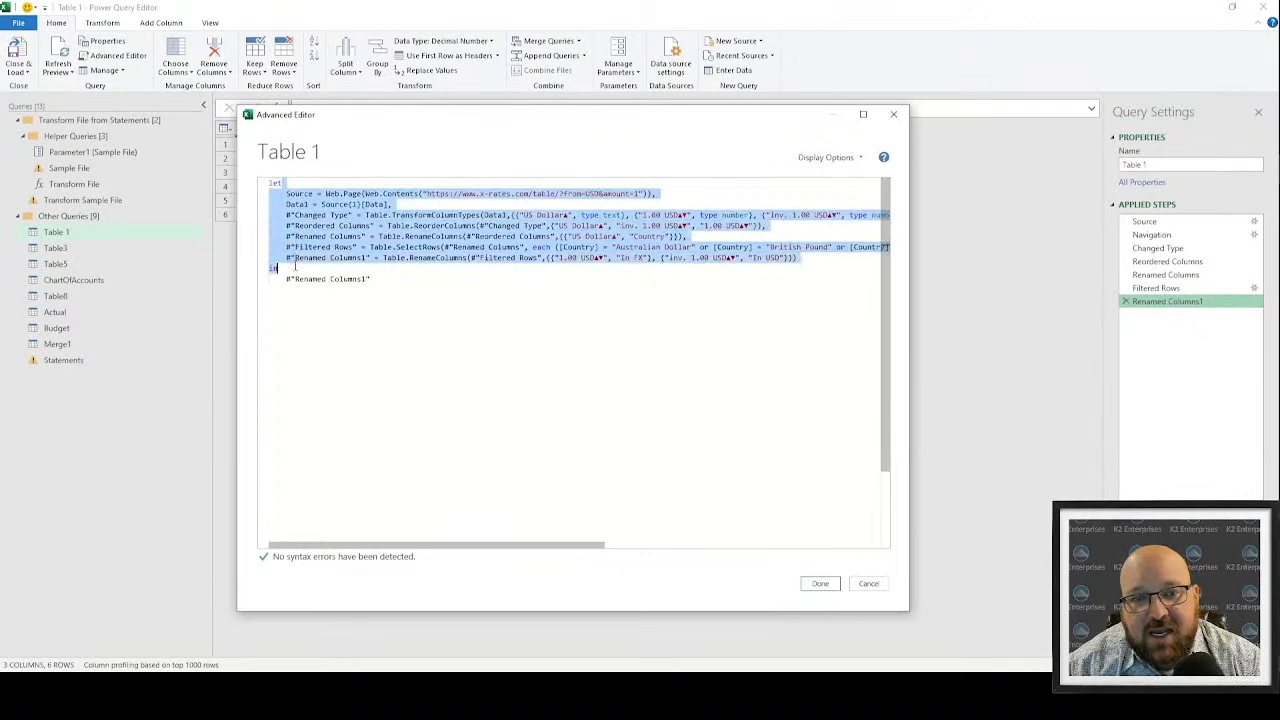
{"action": "left_click", "coordinate": [584, 339]}
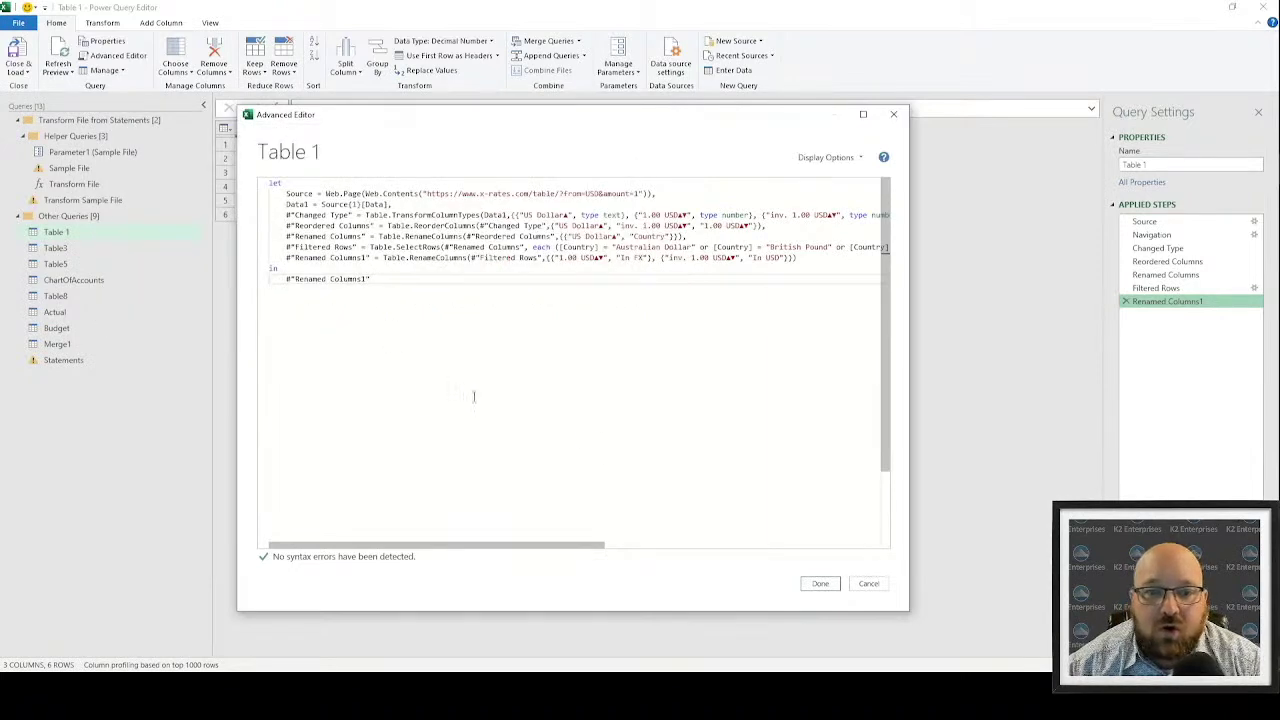
{"action": "left_click_drag", "start_coordinate": [582, 545], "coordinate": [382, 446]}
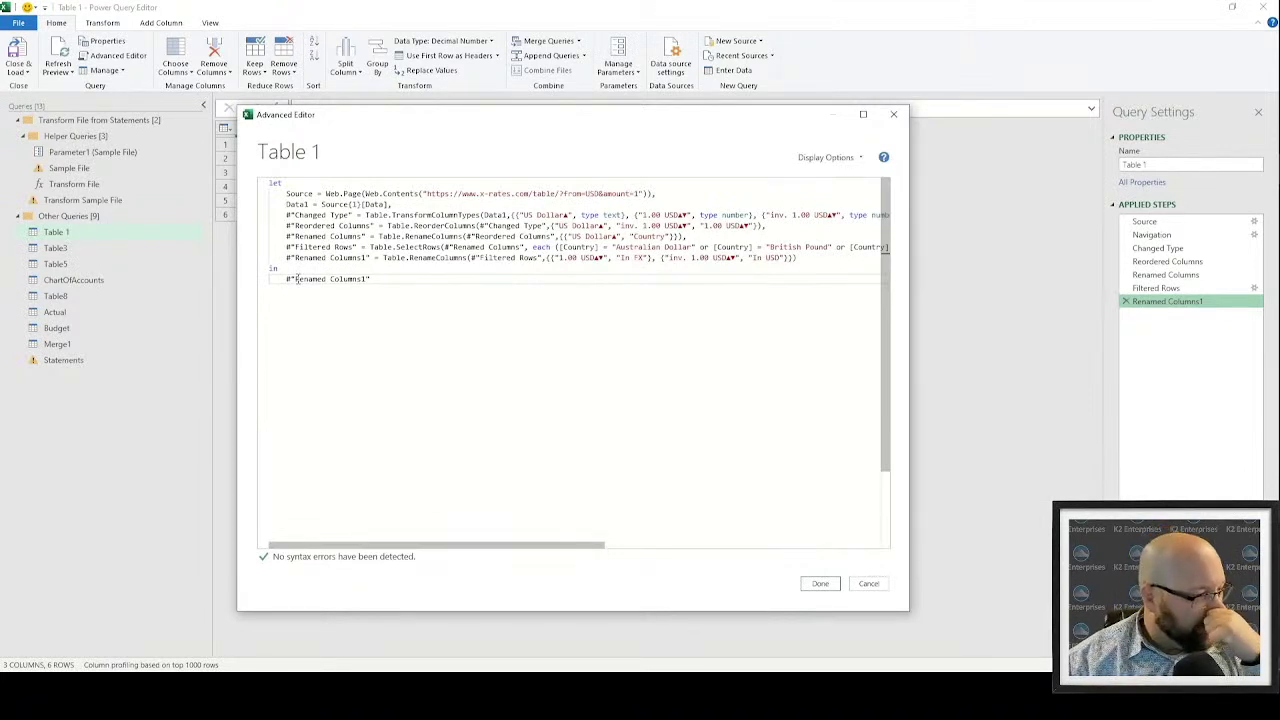
Step: Switch to the web browser and open the Power Query M formula language documentation at docs.microsoft.com/en-us/powerquery-m/
{"action": "mouse_move", "coordinate": [1278, 250]}
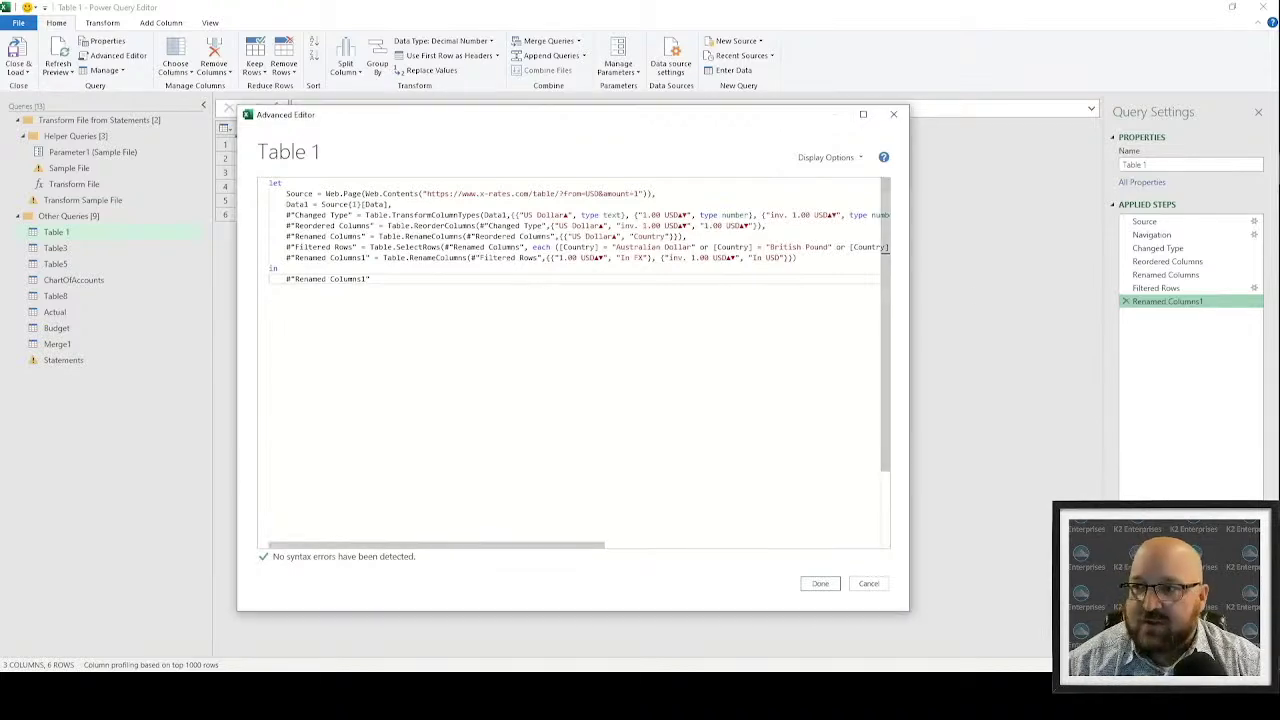
{"action": "key", "text": "super"}
{"action": "left_click", "coordinate": [1258, 106]}
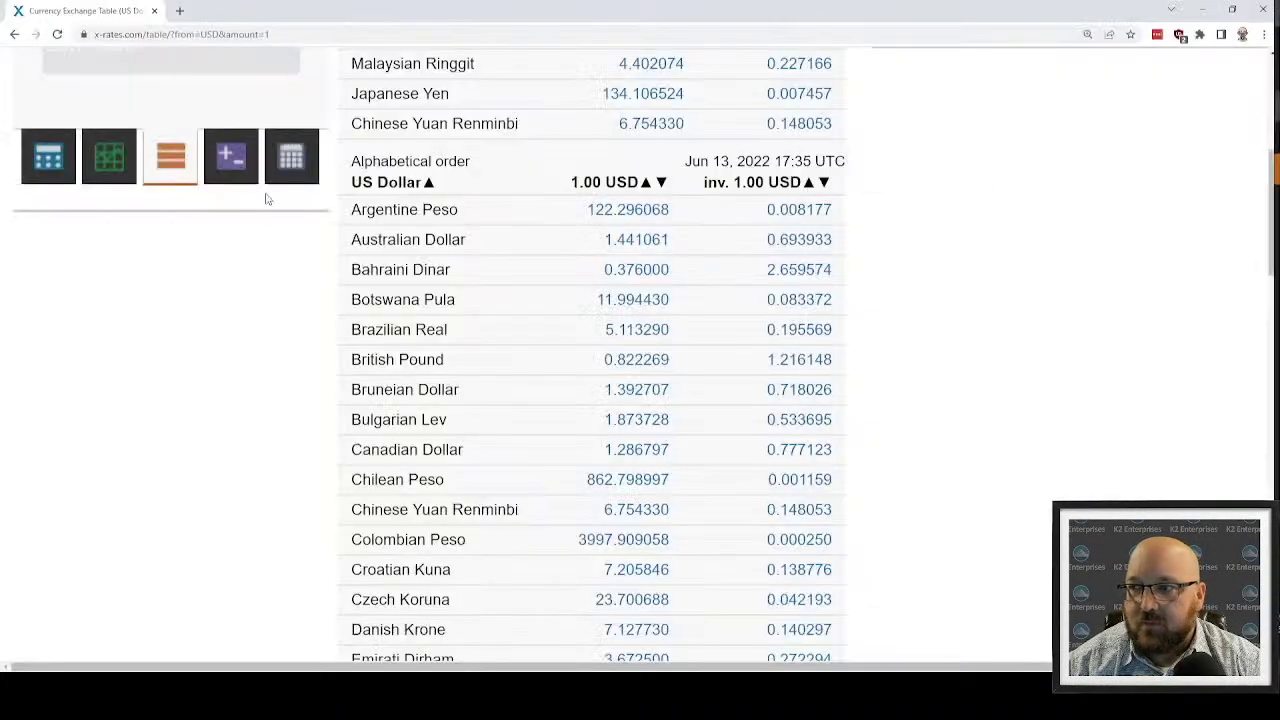
{"action": "left_click", "coordinate": [275, 35]}
{"action": "type", "text": "docs.microsoft.com/en-us/powerquery-m/"}
{"action": "key", "text": "Return"}
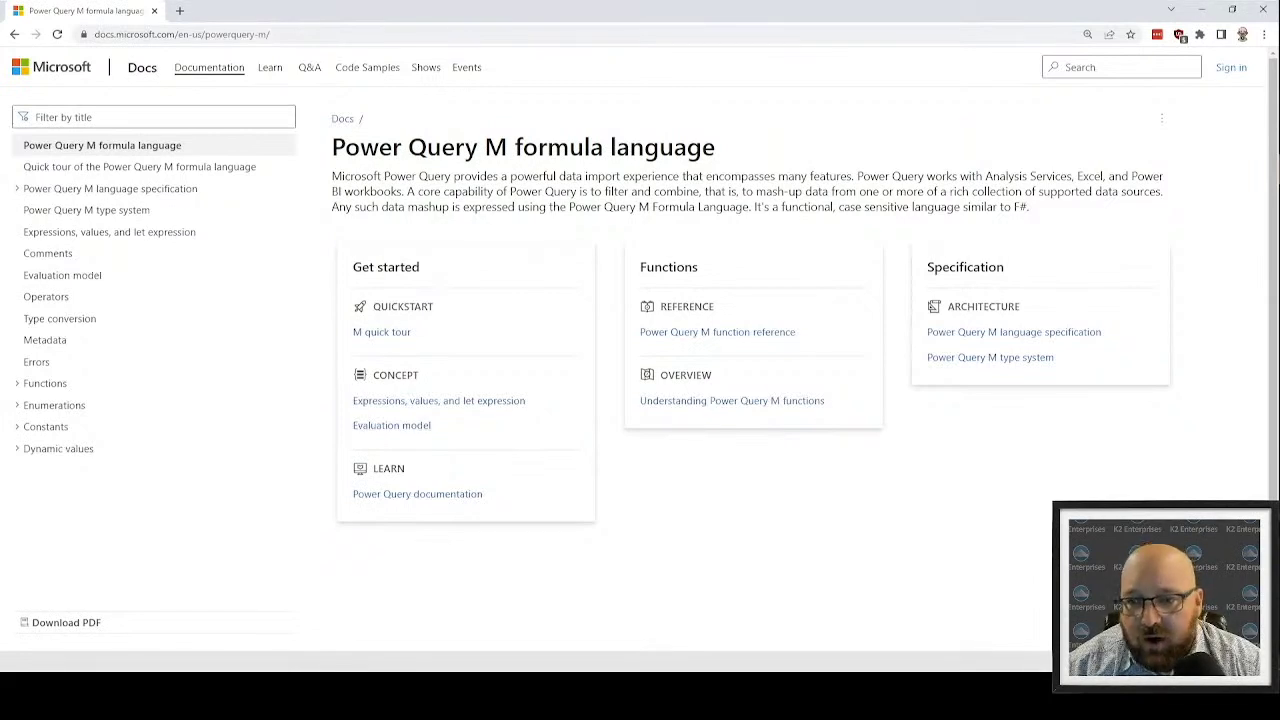
Step: Open the Power Query M function reference and view its Splitter functions category
{"action": "left_click", "coordinate": [703, 334]}
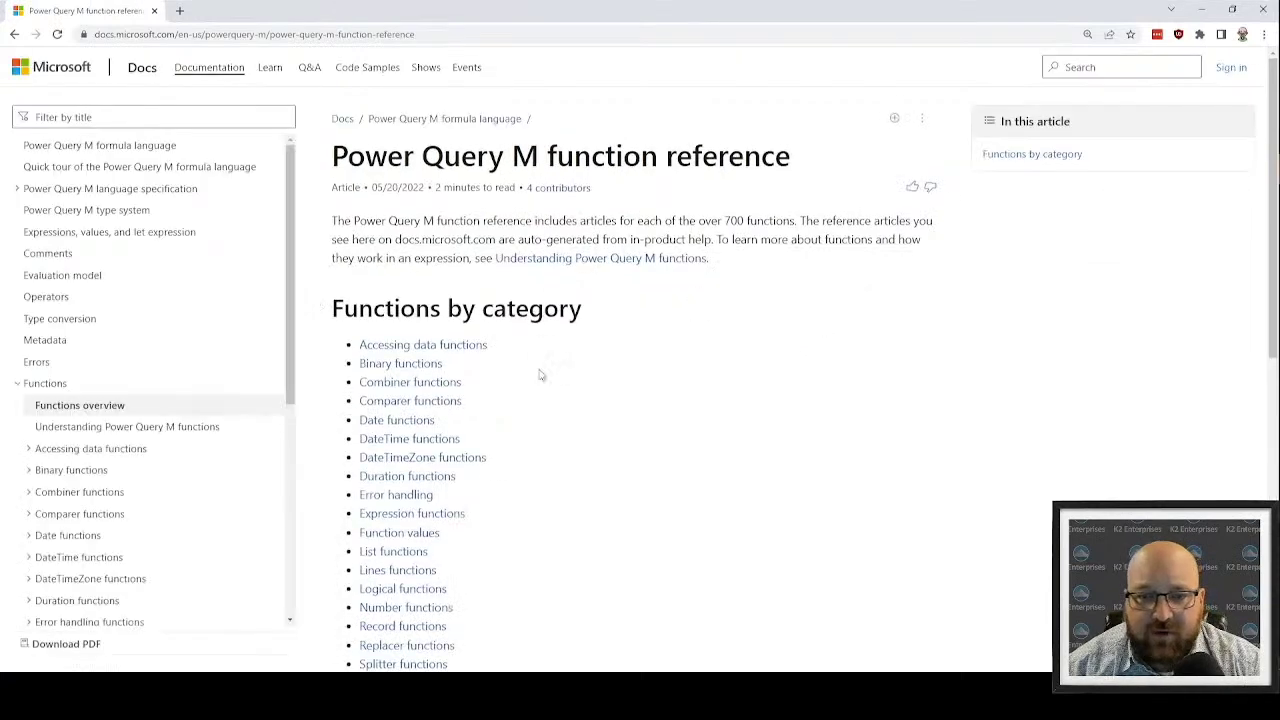
{"action": "scroll", "coordinate": [500, 141], "scroll_direction": "down", "scroll_amount": 2}
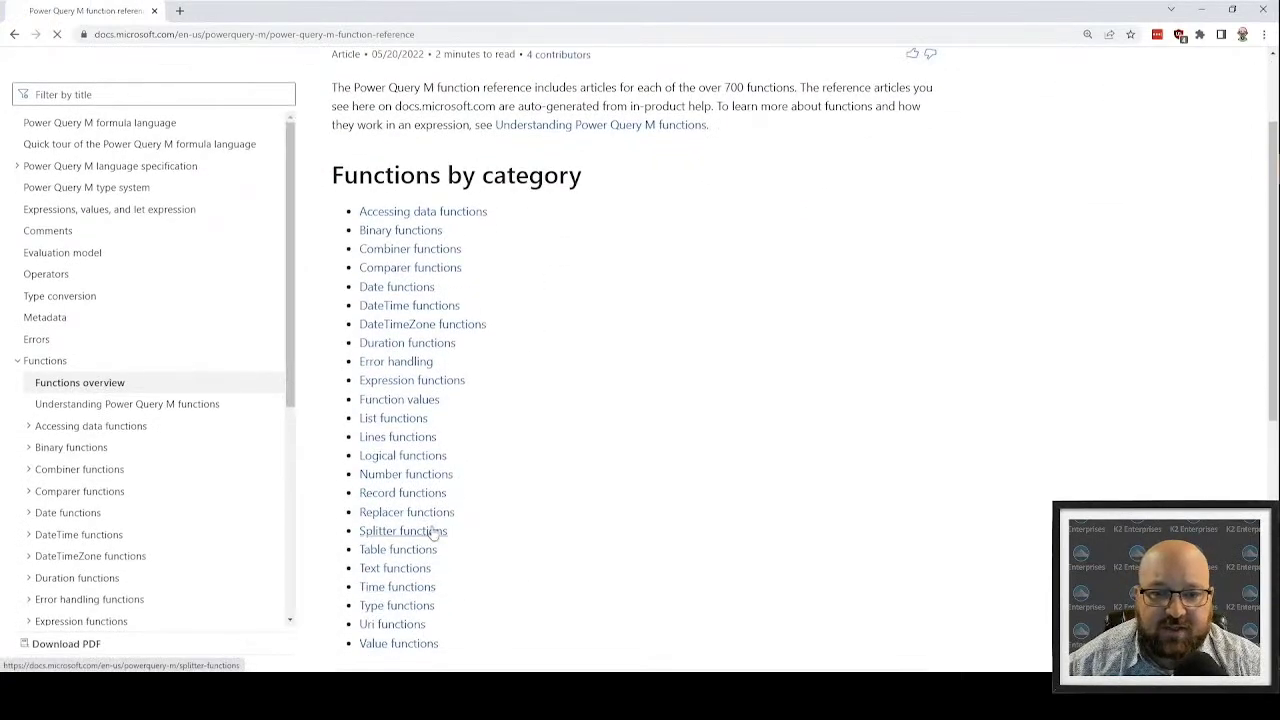
{"action": "left_click", "coordinate": [420, 531]}
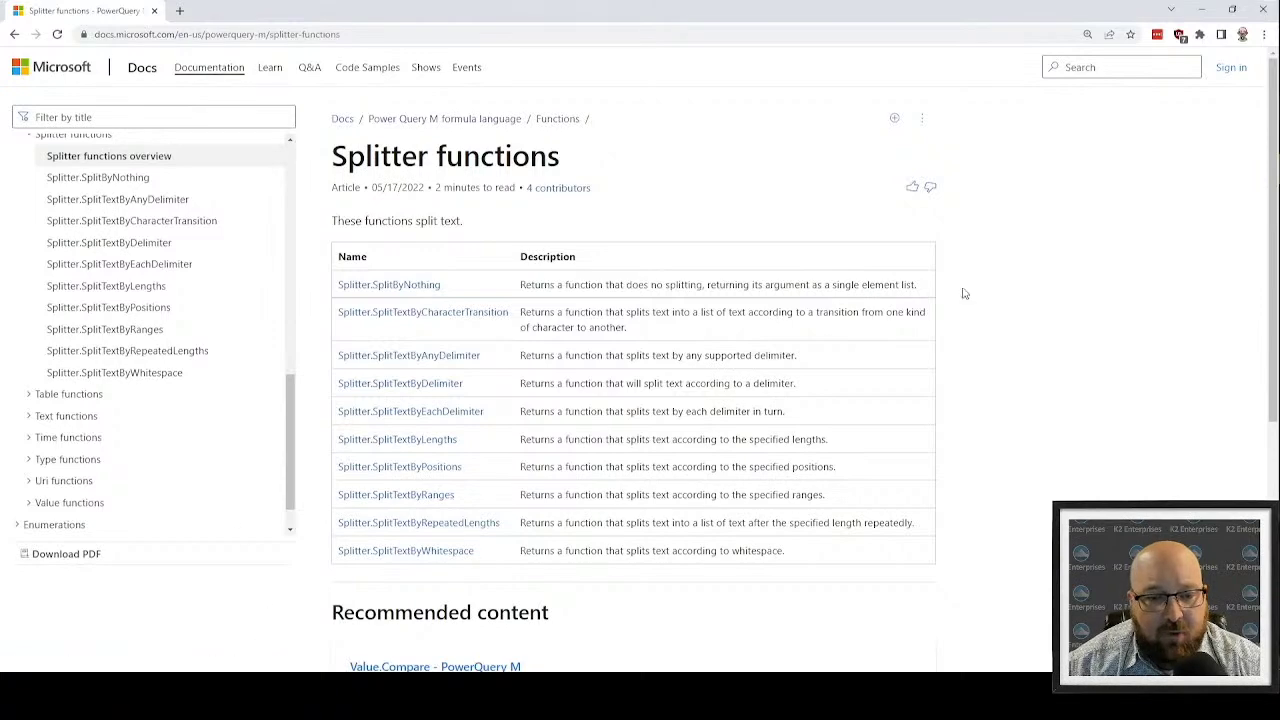
Step: Return to the Advanced Editor, examine the Table.RenameColumns expressions in the Table 1 code, and leave without saving
{"action": "key", "text": "alt+Tab"}
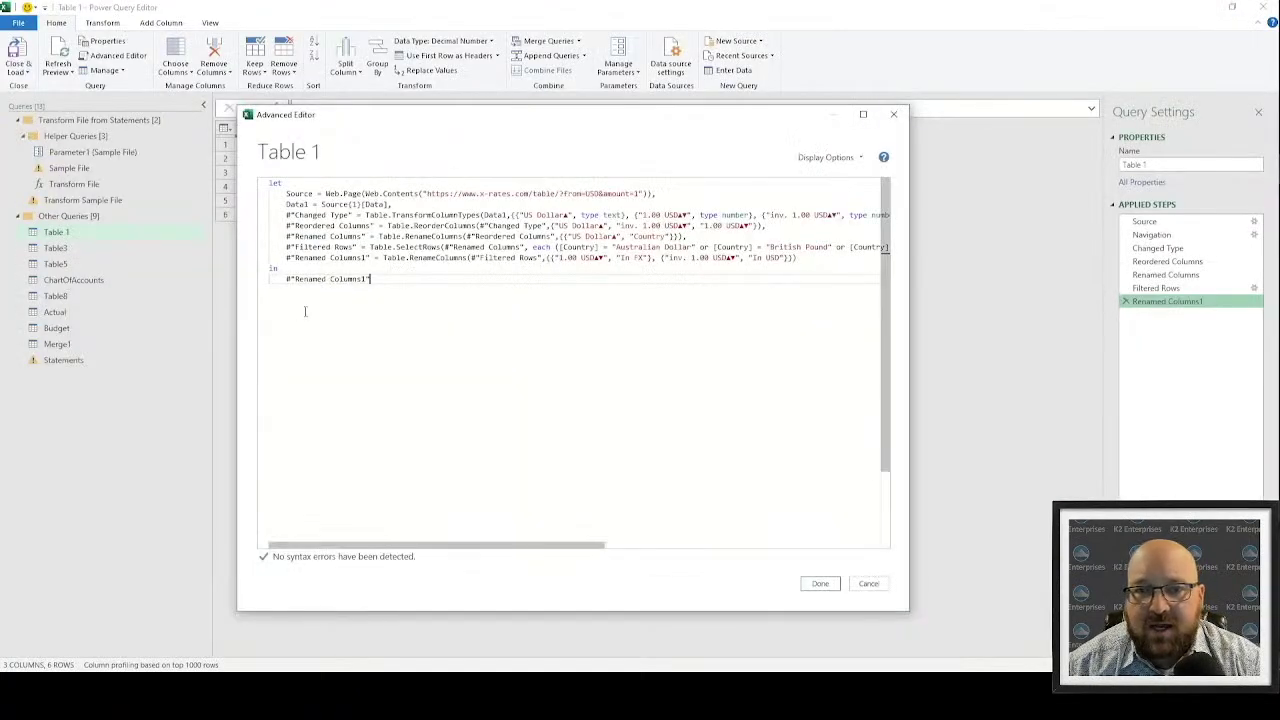
{"action": "double_click", "coordinate": [404, 258]}
{"action": "left_click_drag", "start_coordinate": [420, 258], "coordinate": [463, 258]}
{"action": "left_click", "coordinate": [474, 237]}
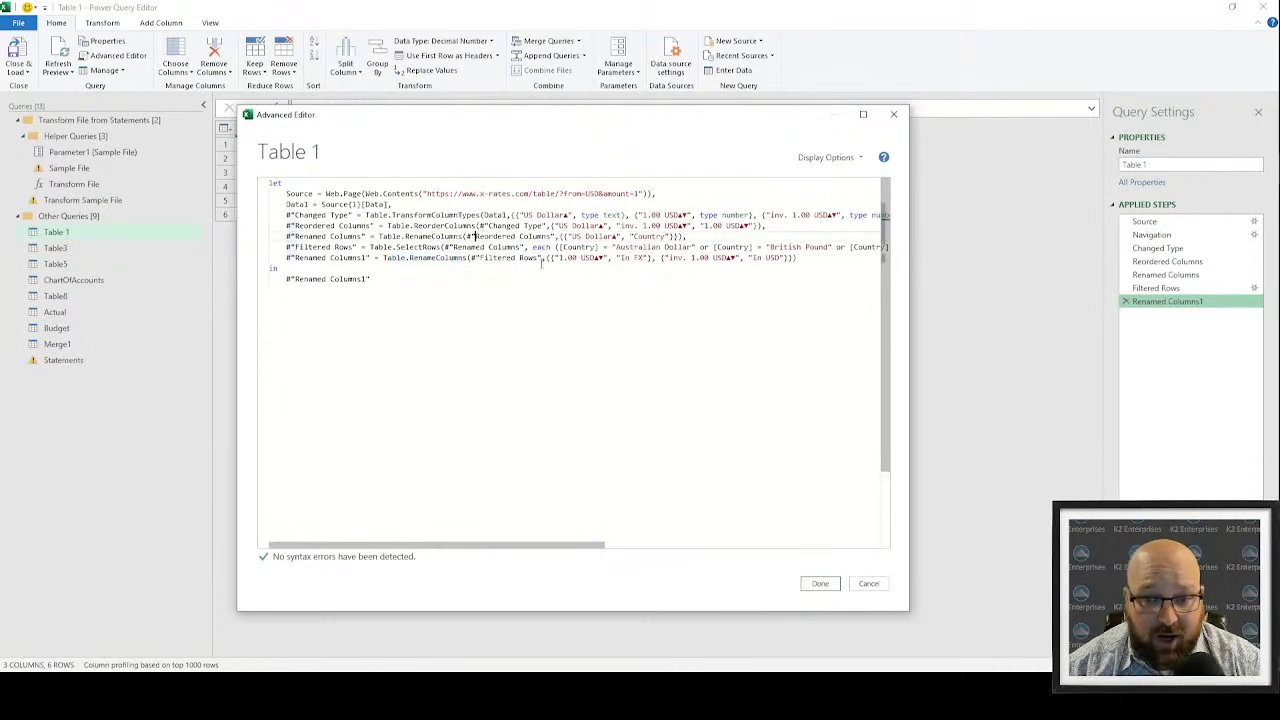
{"action": "left_click", "coordinate": [868, 583]}
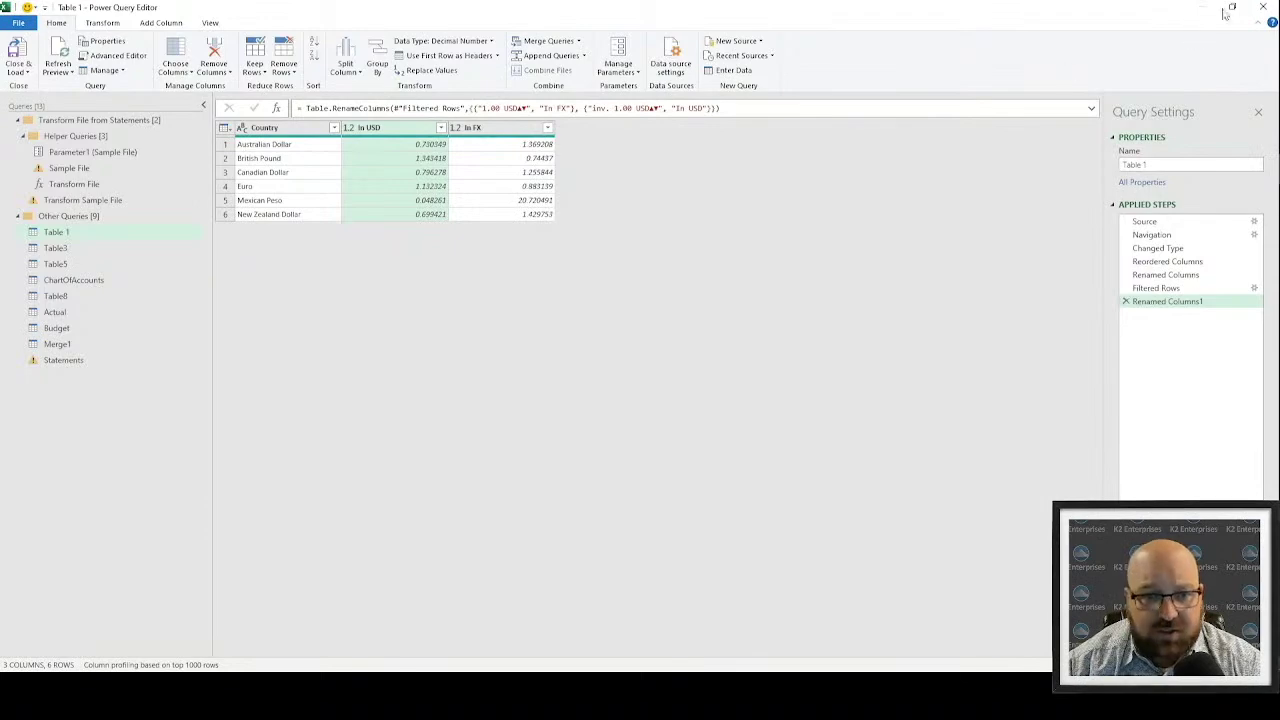
Step: Close the Power Query Editor, discarding the query changes, and close the 18a - Power Query - Completed workbook
{"action": "left_click", "coordinate": [1262, 8]}
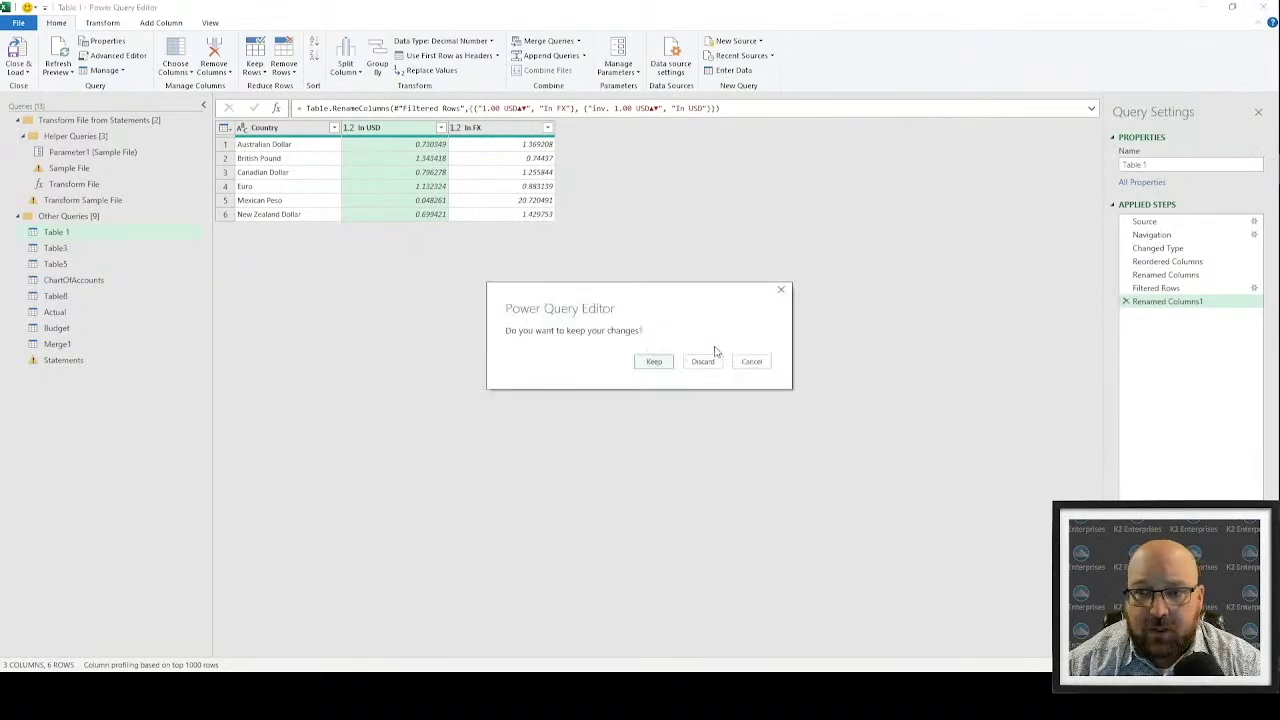
{"action": "left_click", "coordinate": [690, 364]}
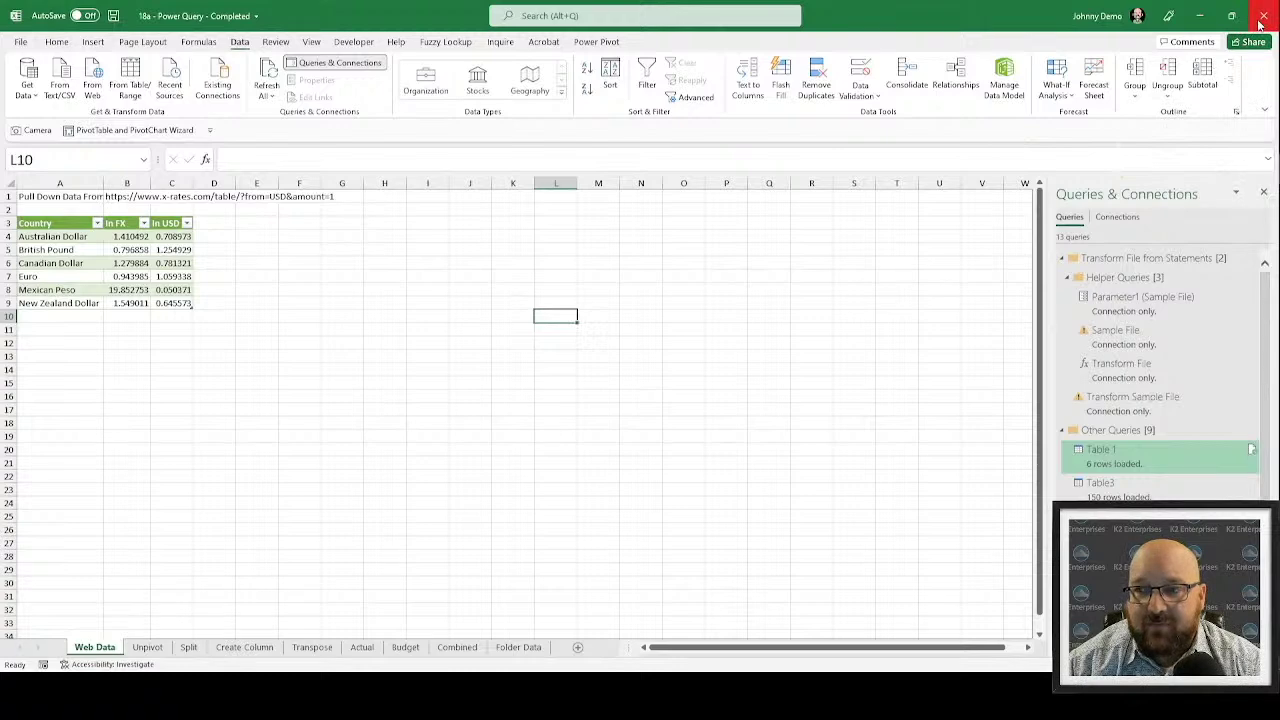
{"action": "left_click", "coordinate": [1262, 24]}
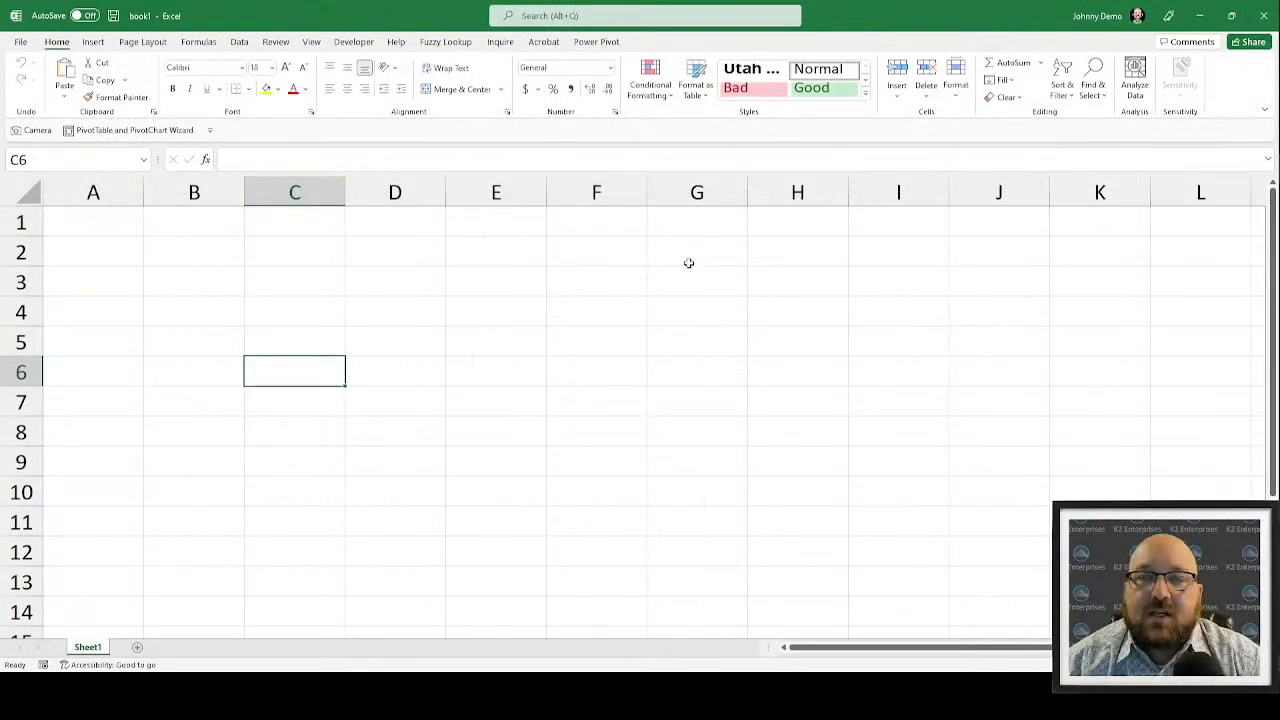
Step: Open the Power Pivot data model window for the blank workbook book1
{"action": "left_click", "coordinate": [626, 307]}
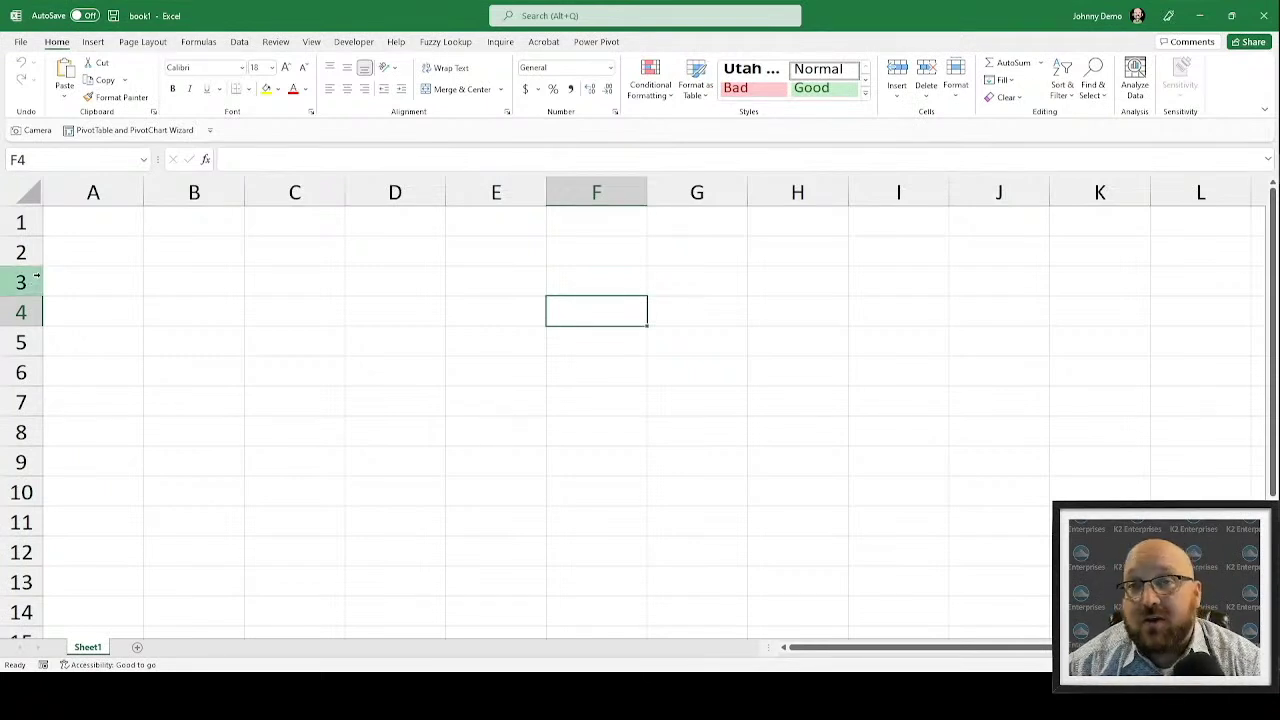
{"action": "left_click", "coordinate": [238, 41]}
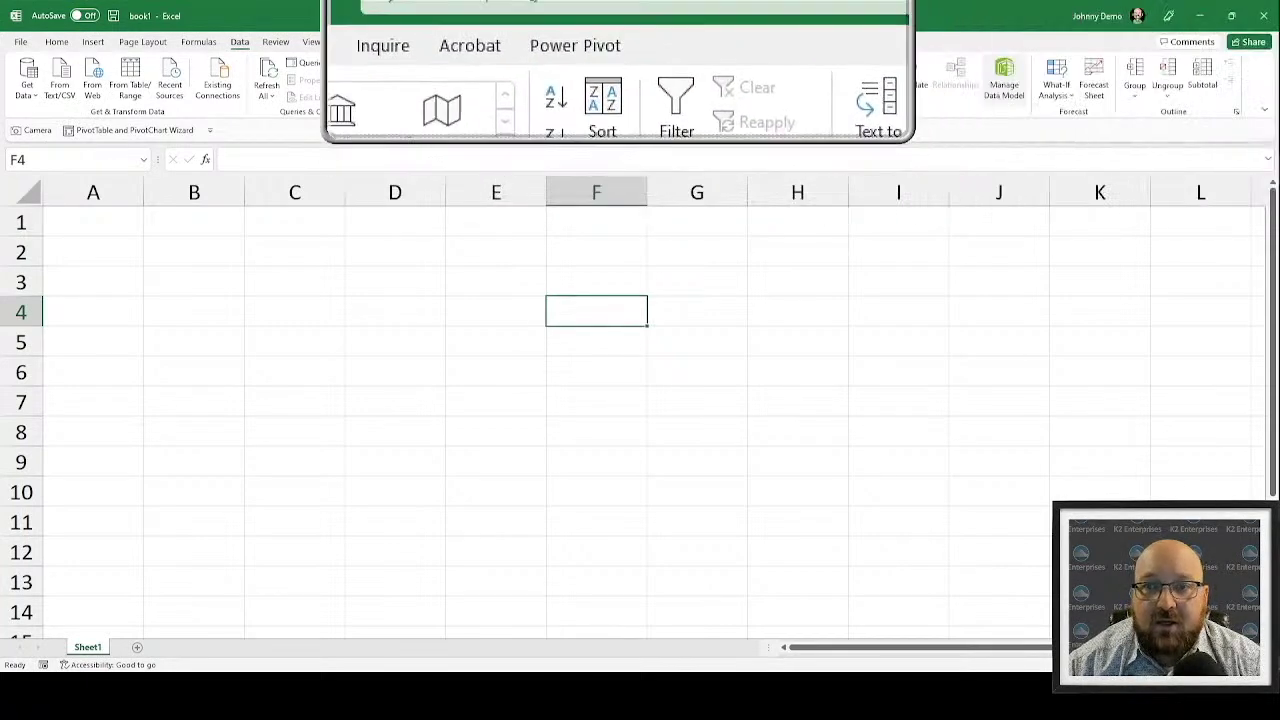
{"action": "left_click", "coordinate": [1005, 78]}
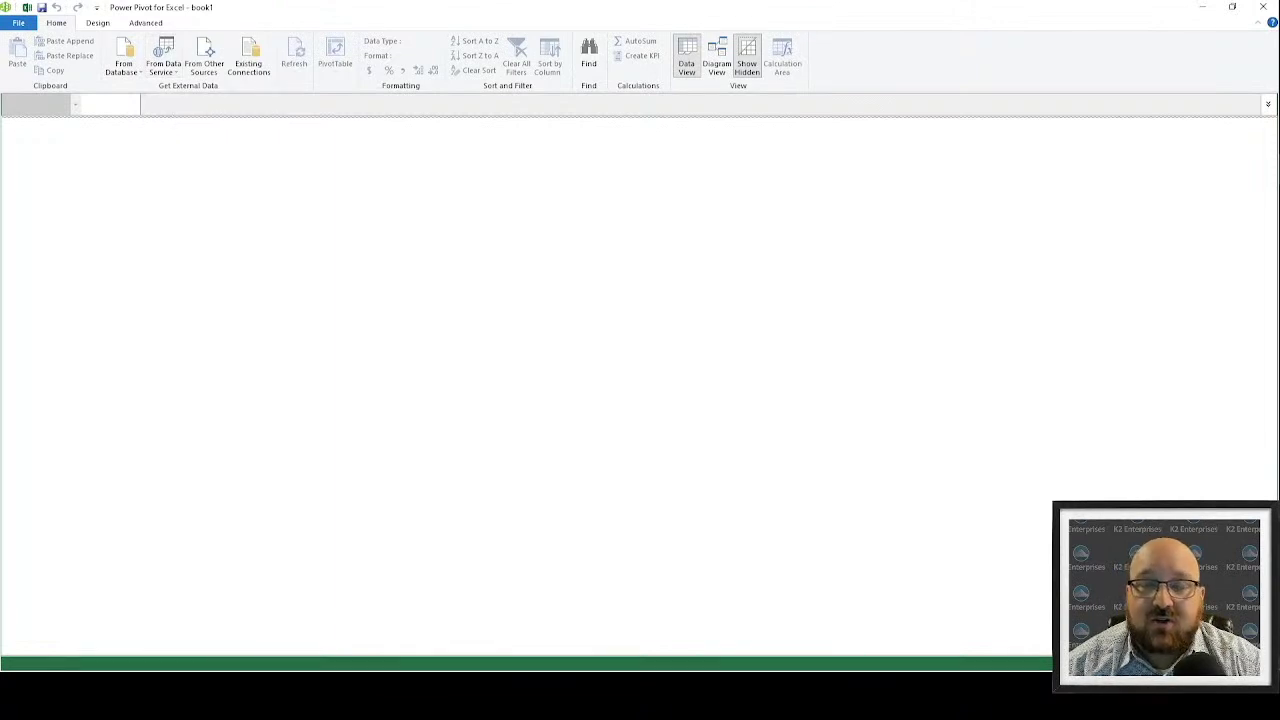
Step: Start a table import from a Microsoft Access database and browse to the BI Class + Power BI folder inside Demo
{"action": "left_click", "coordinate": [122, 68]}
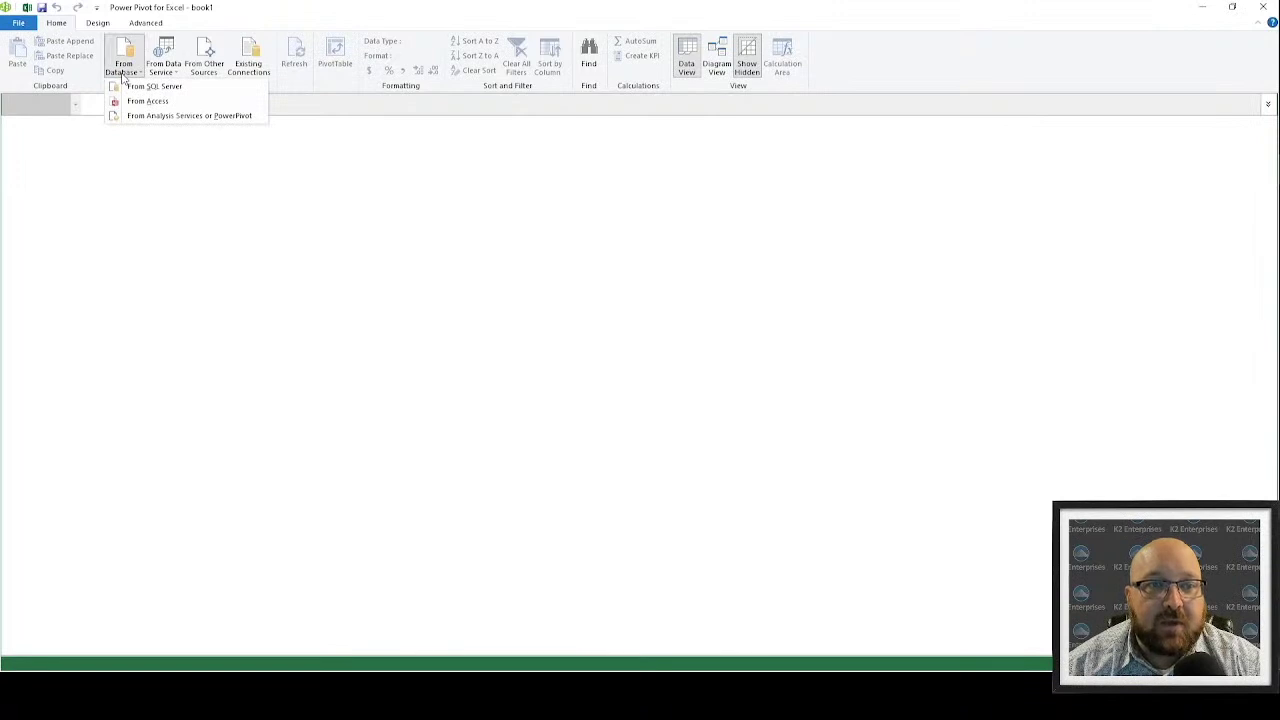
{"action": "left_click", "coordinate": [297, 148]}
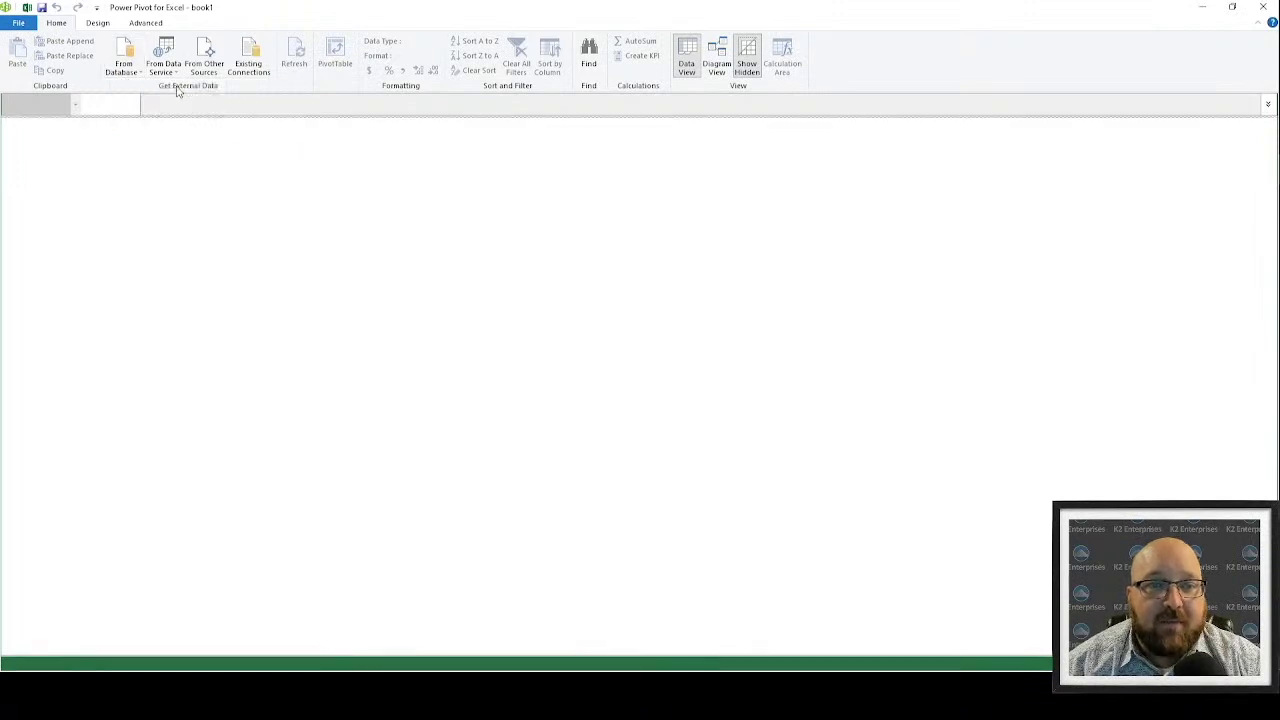
{"action": "left_click", "coordinate": [127, 80]}
{"action": "left_click", "coordinate": [150, 101]}
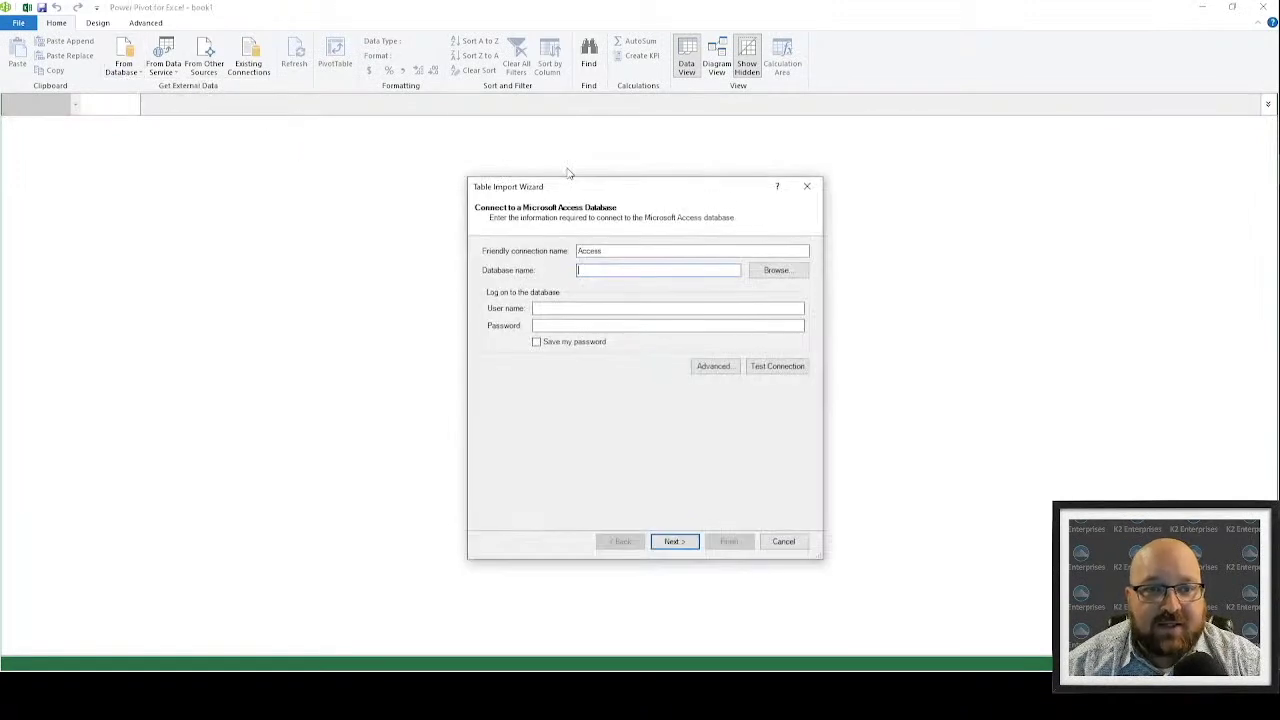
{"action": "left_click", "coordinate": [767, 271]}
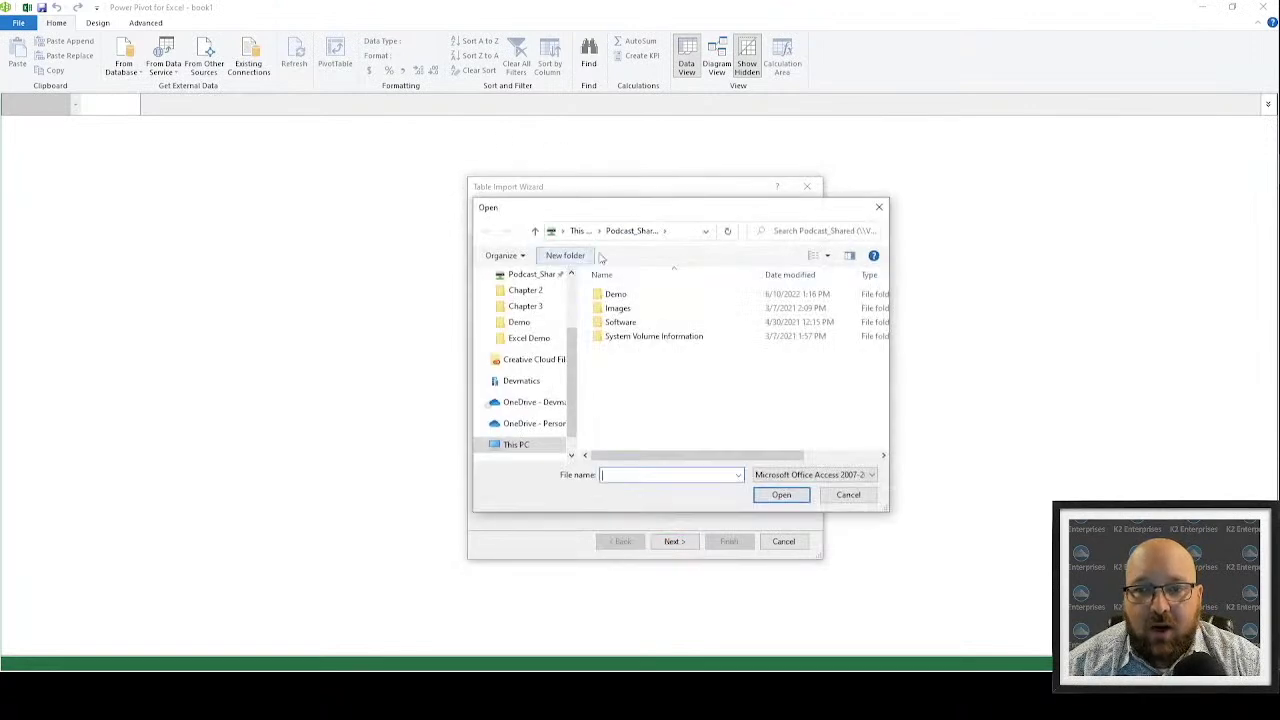
{"action": "double_click", "coordinate": [614, 294]}
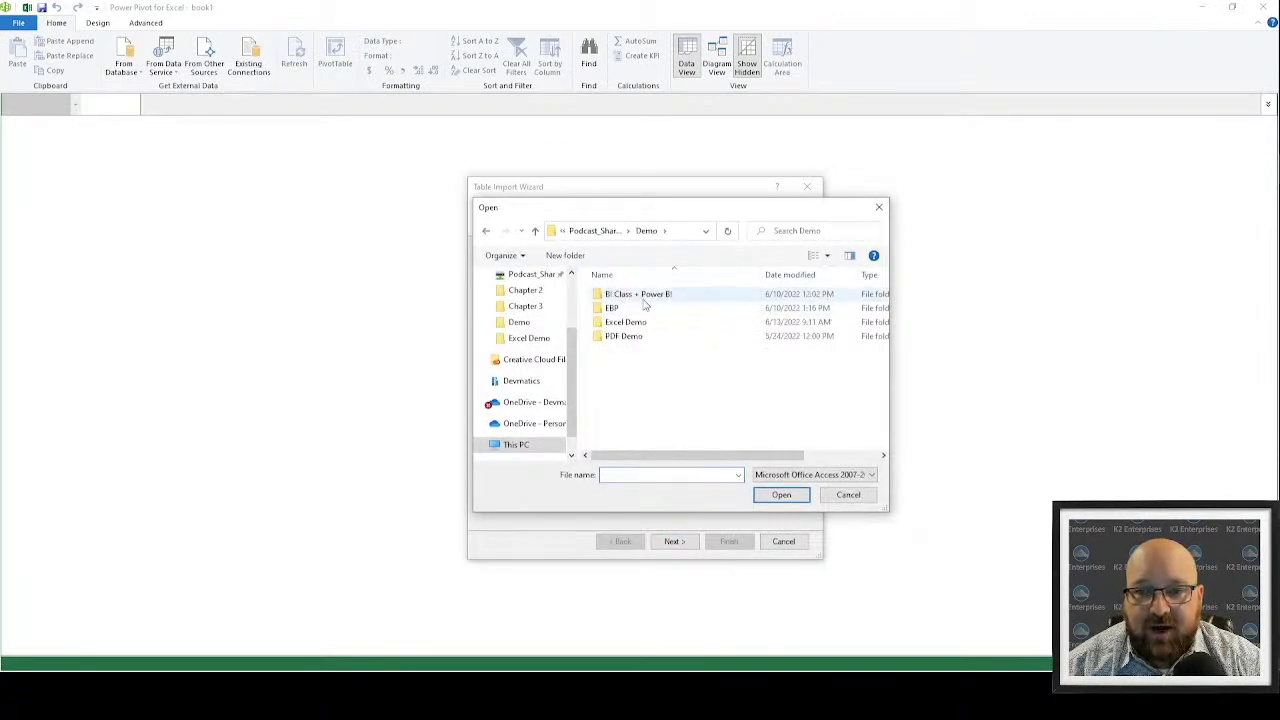
{"action": "double_click", "coordinate": [643, 298]}
{"action": "double_click", "coordinate": [634, 322]}
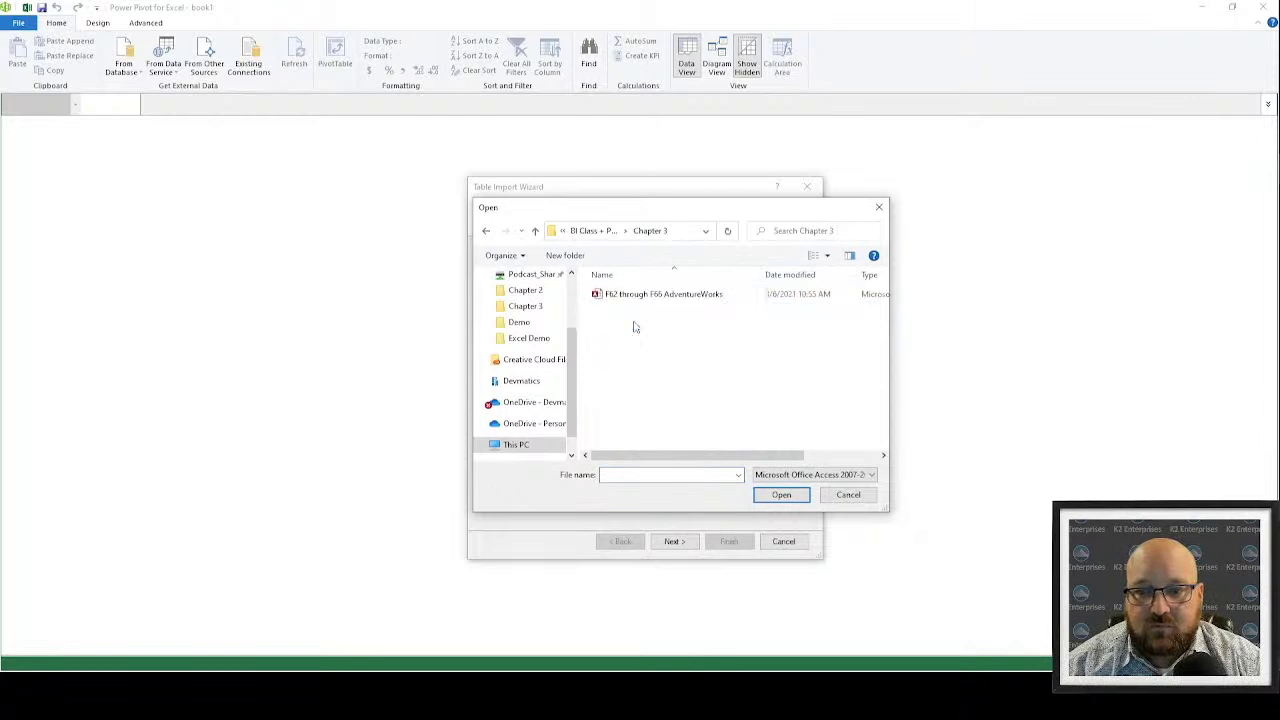
{"action": "left_click", "coordinate": [705, 231]}
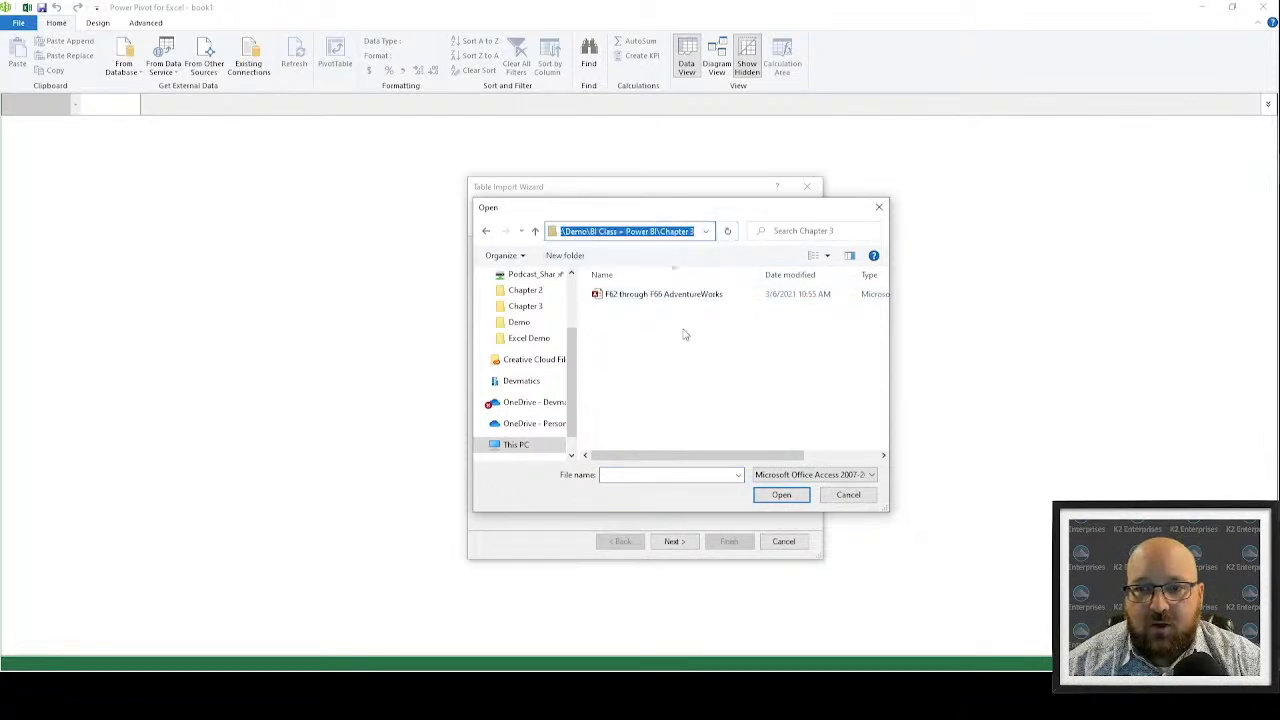
{"action": "left_click", "coordinate": [535, 231]}
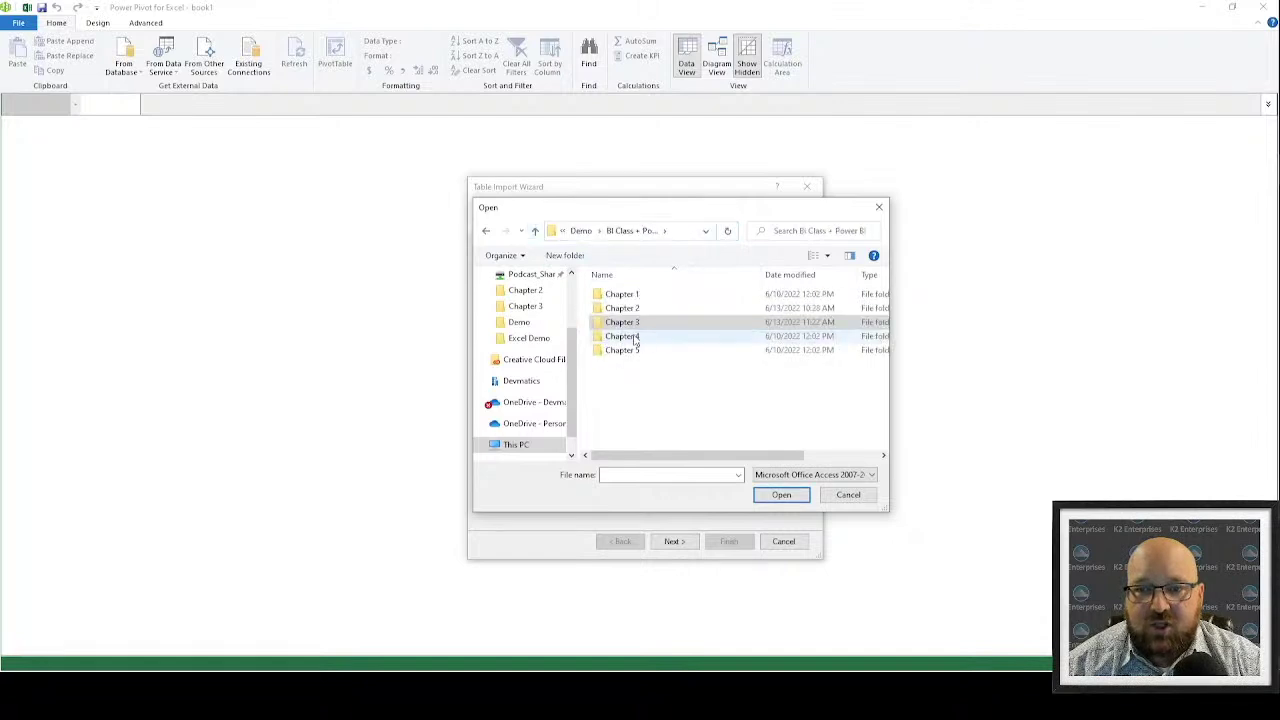
Step: Choose the ContosoSales database from the Chapter 4 folder as the import source and test the connection
{"action": "double_click", "coordinate": [636, 338]}
{"action": "double_click", "coordinate": [637, 297]}
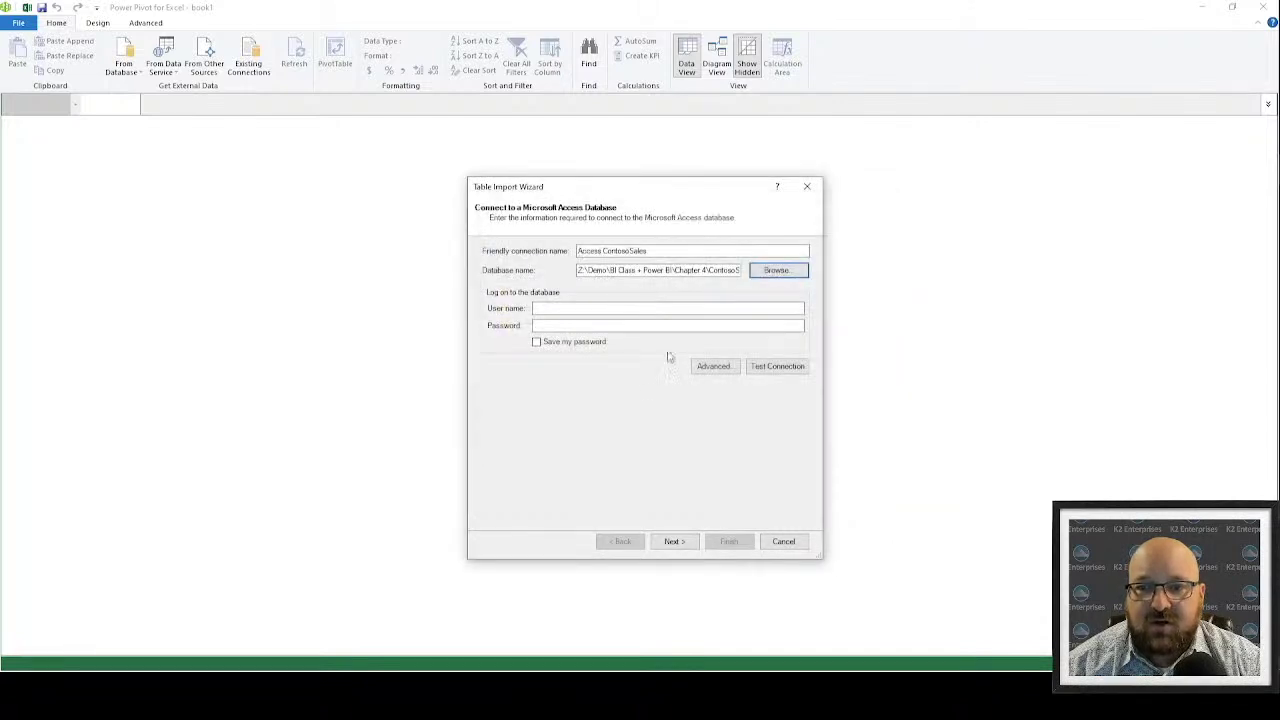
{"action": "left_click", "coordinate": [792, 368]}
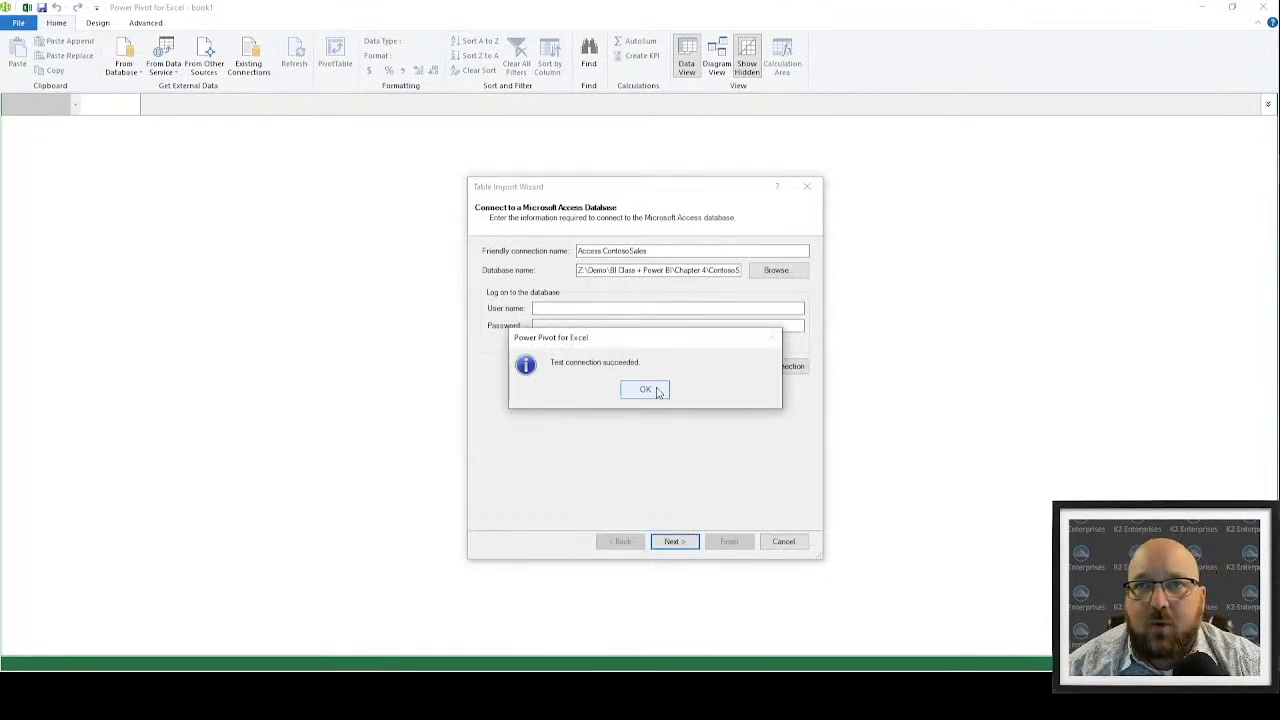
Step: Acknowledge the successful connection test and continue to the choice of import method
{"action": "left_click", "coordinate": [646, 391]}
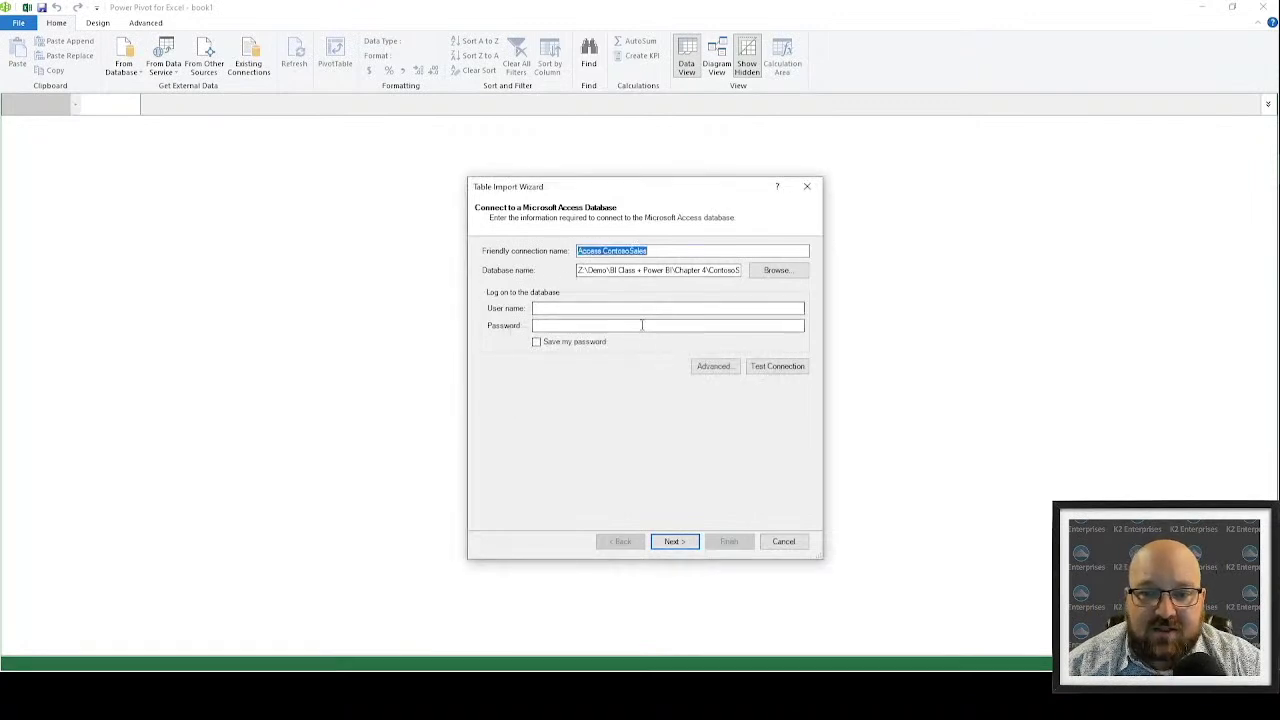
{"action": "left_click", "coordinate": [686, 549]}
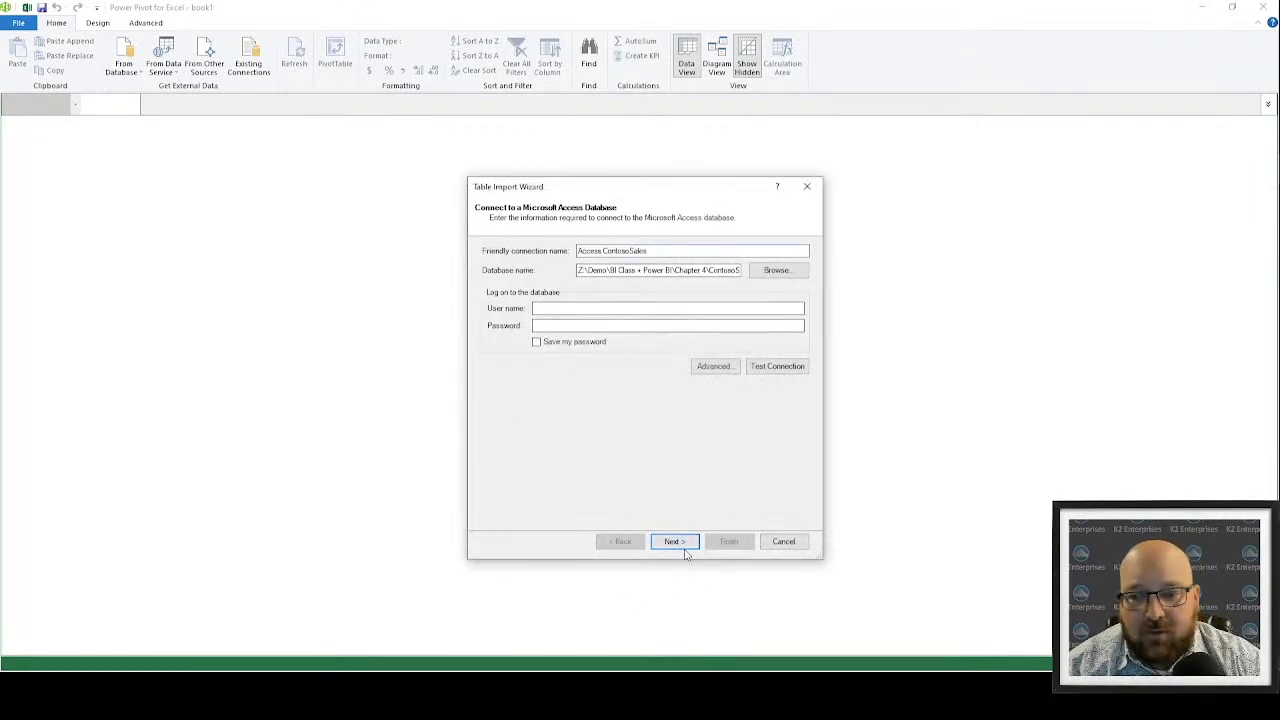
Step: View the page for writing a SQL query that specifies the import data, and return to the choice of import method
{"action": "left_click", "coordinate": [491, 321]}
{"action": "left_click", "coordinate": [674, 541]}
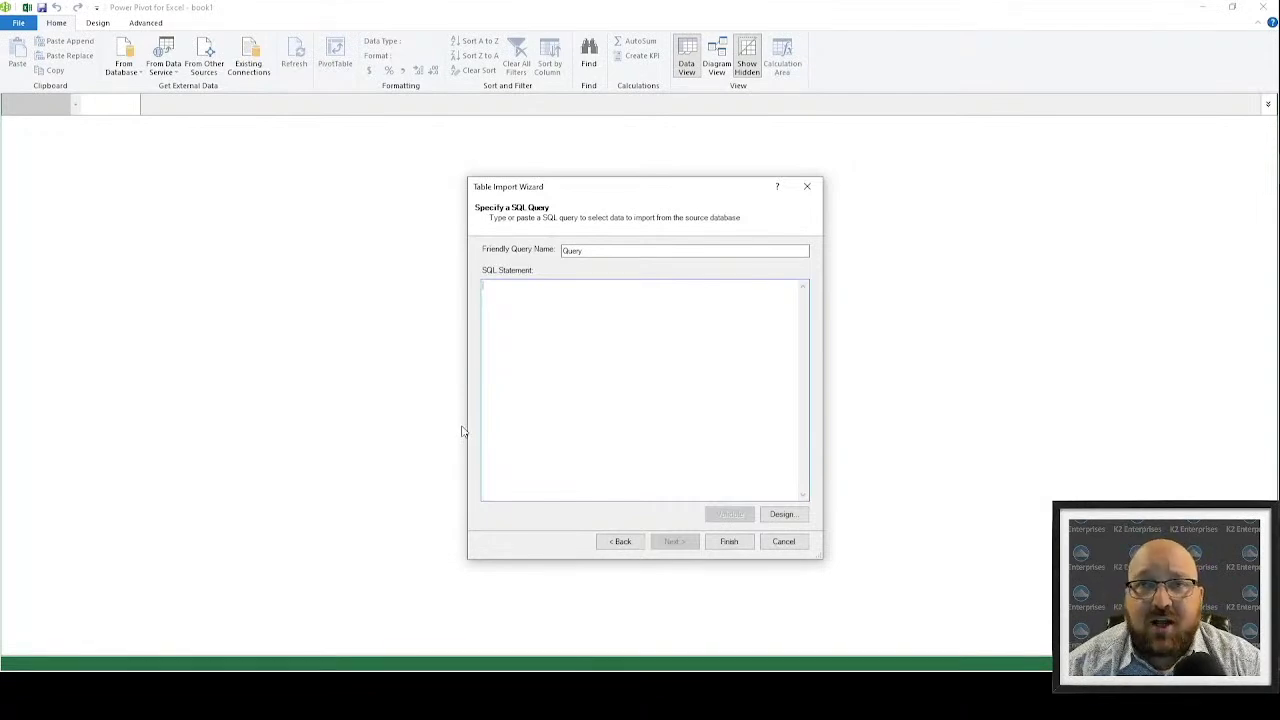
{"action": "left_click", "coordinate": [620, 541]}
Step: Choose to import from a list of tables and views, and select all source tables in the ContosoSales database
{"action": "left_click", "coordinate": [508, 282]}
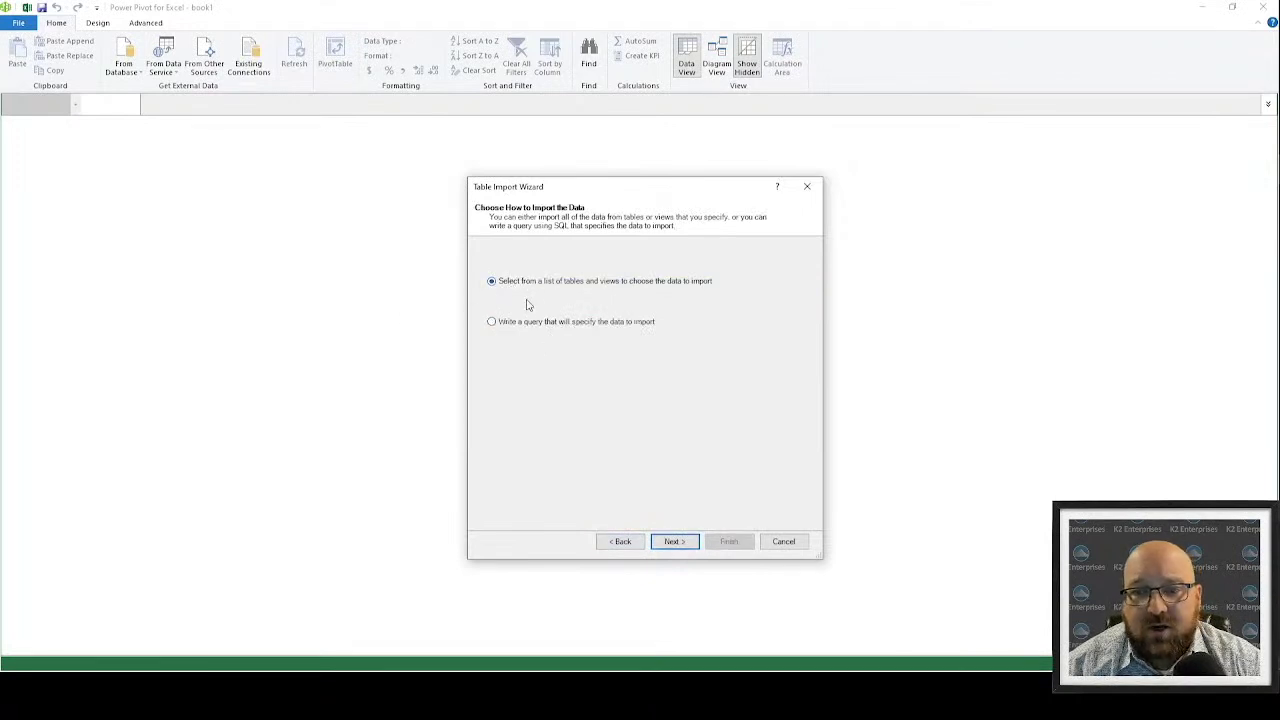
{"action": "left_click", "coordinate": [676, 541]}
{"action": "left_click", "coordinate": [487, 280]}
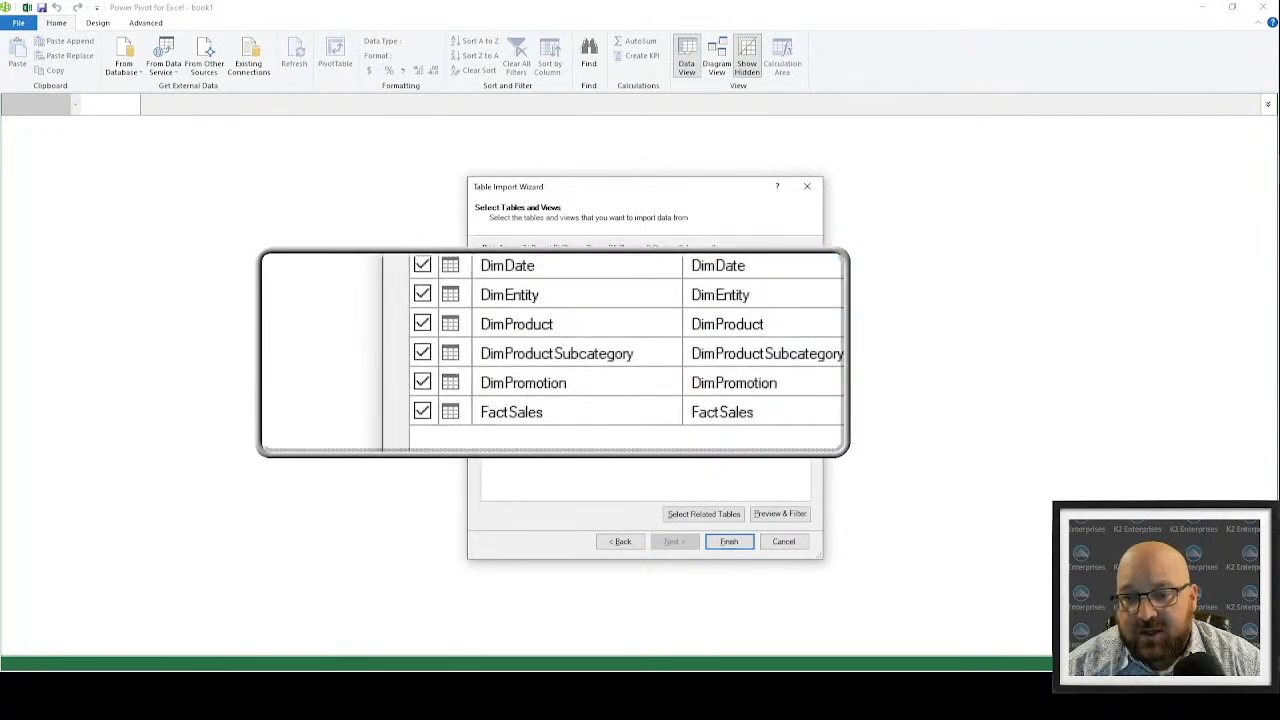
Step: Preview the DimChannel table without filtering it, and import all selected tables into the data model
{"action": "left_click", "coordinate": [780, 514]}
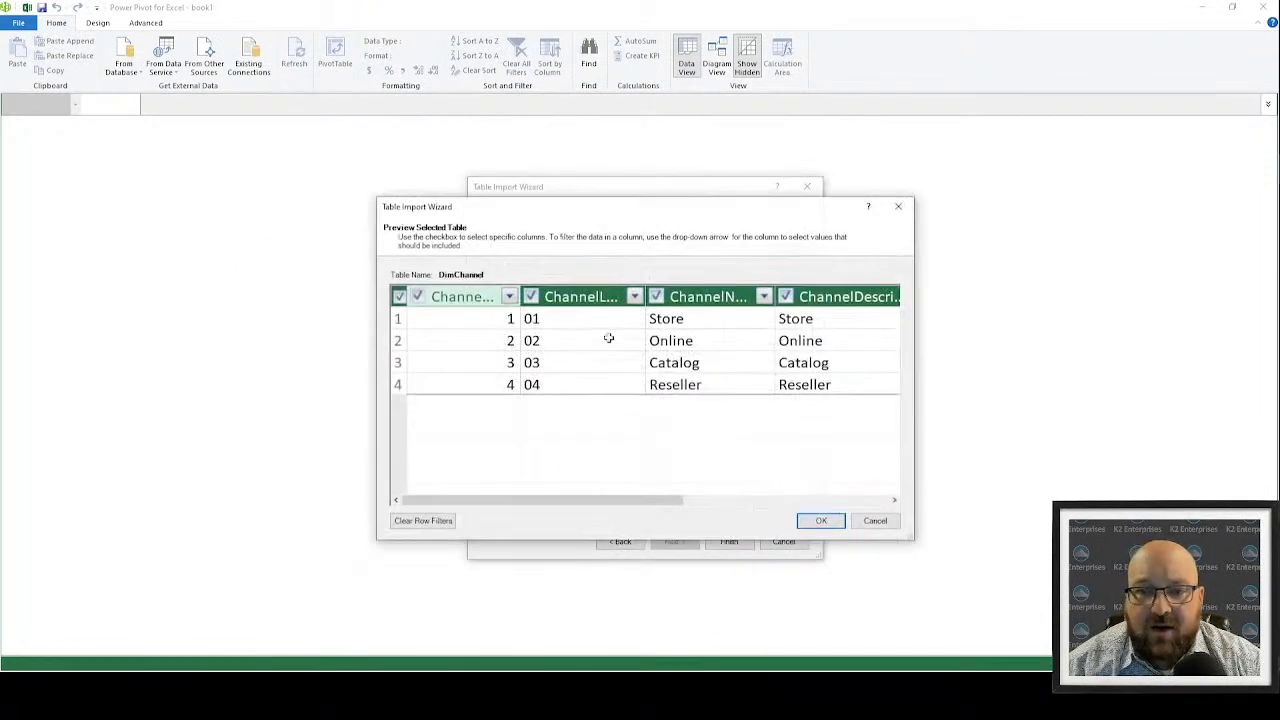
{"action": "key", "text": "Escape"}
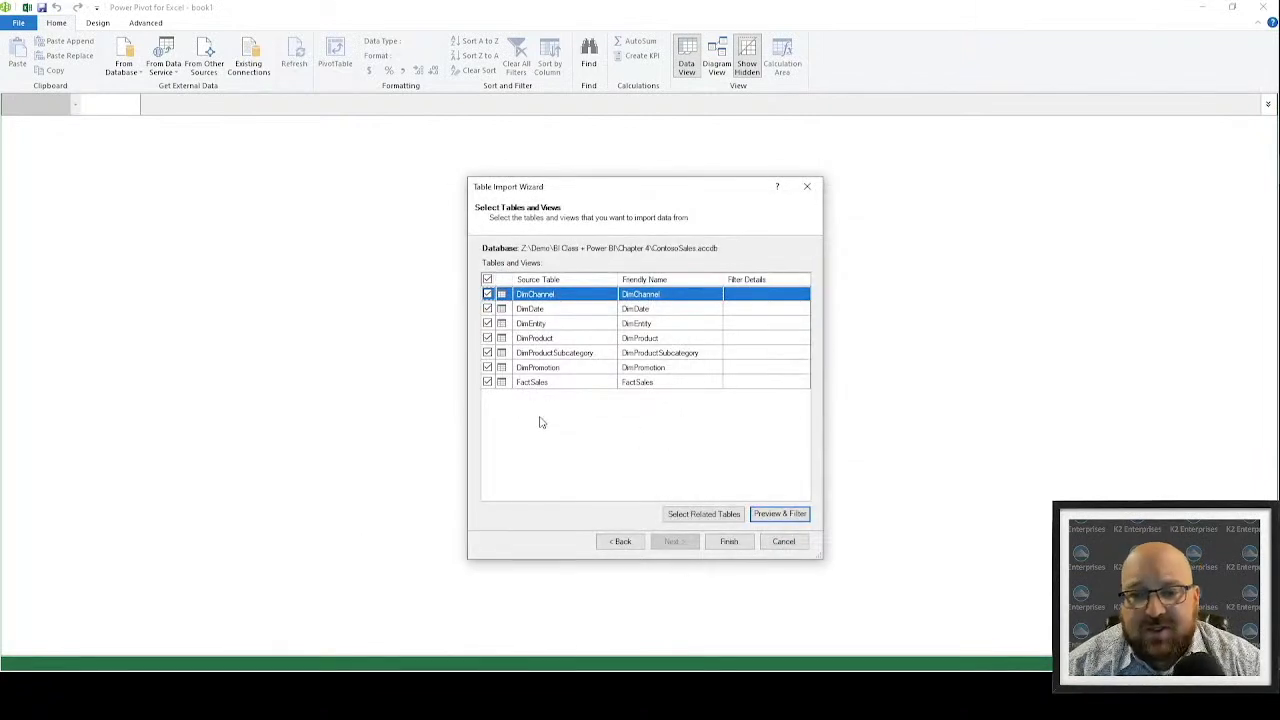
{"action": "left_click", "coordinate": [730, 542]}
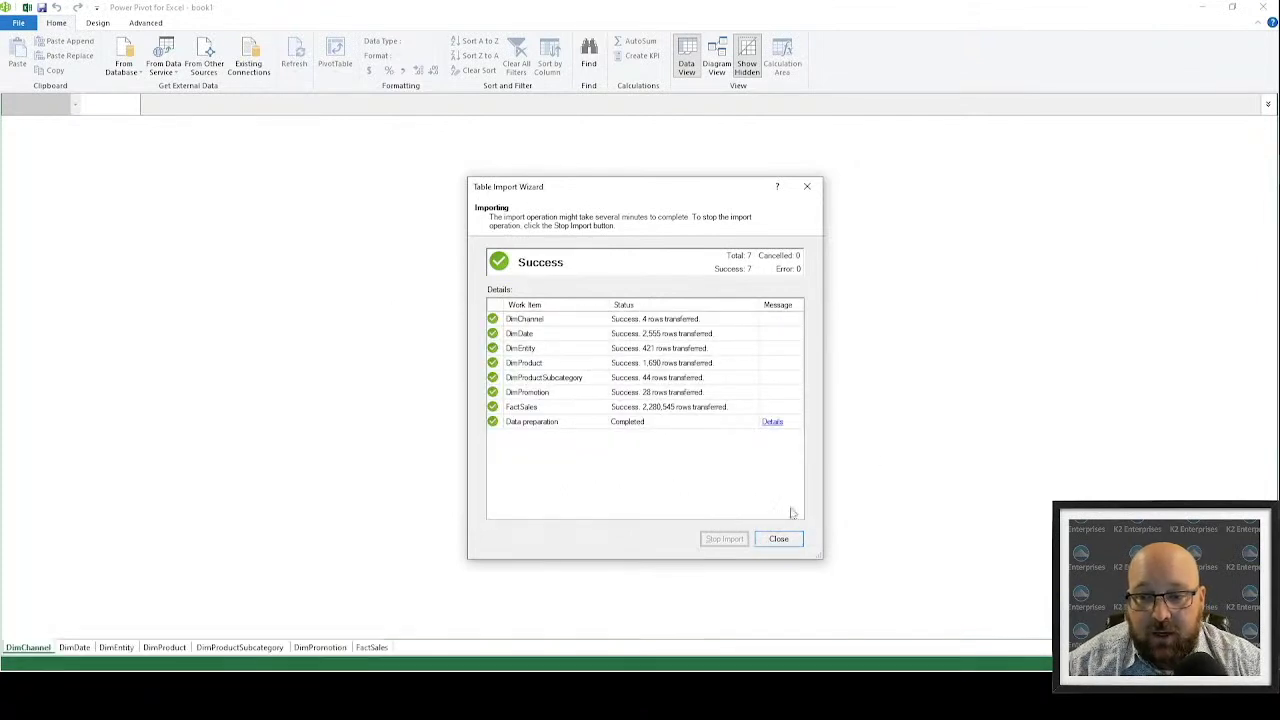
{"action": "key", "text": "Return"}
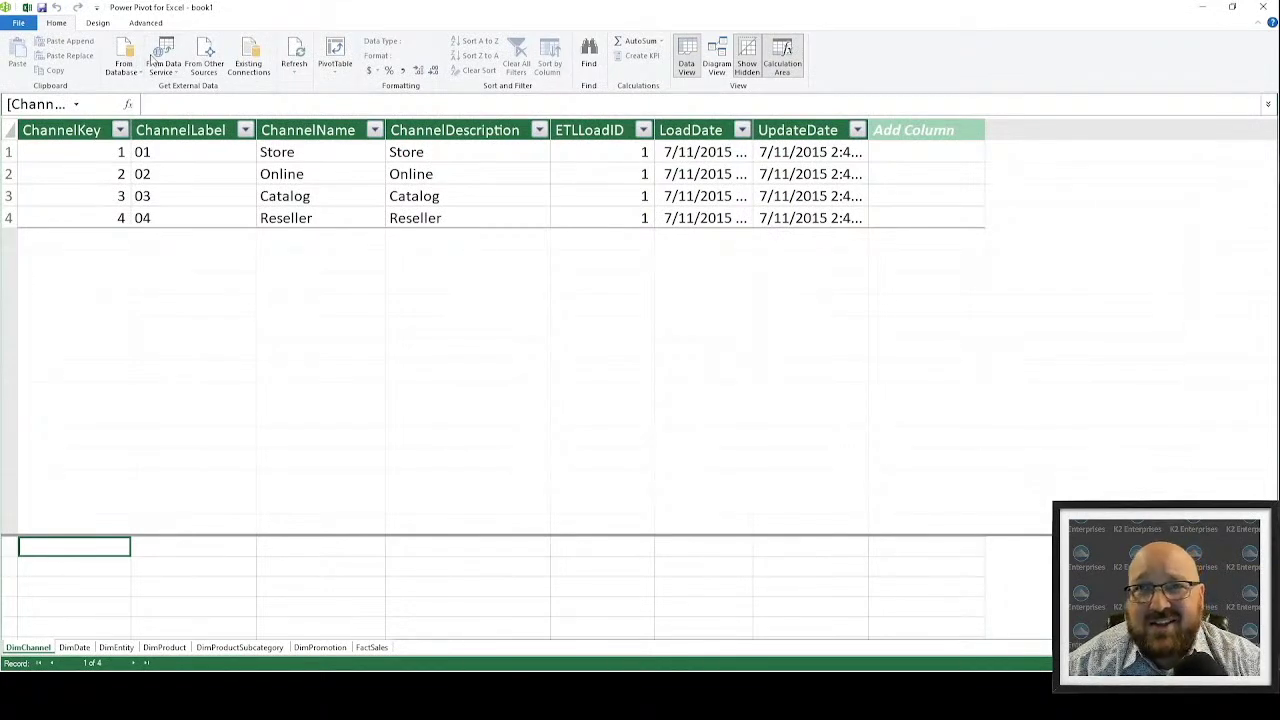
{"action": "left_click", "coordinate": [95, 23]}
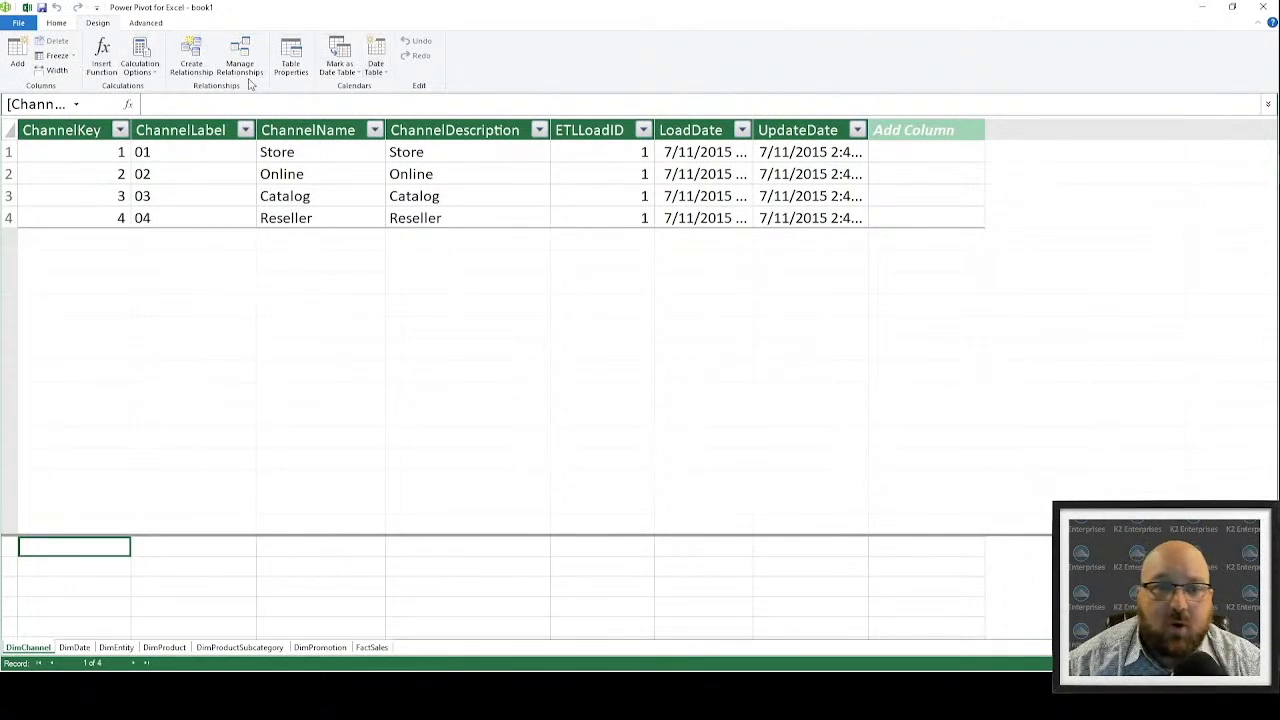
{"action": "left_click", "coordinate": [146, 24]}
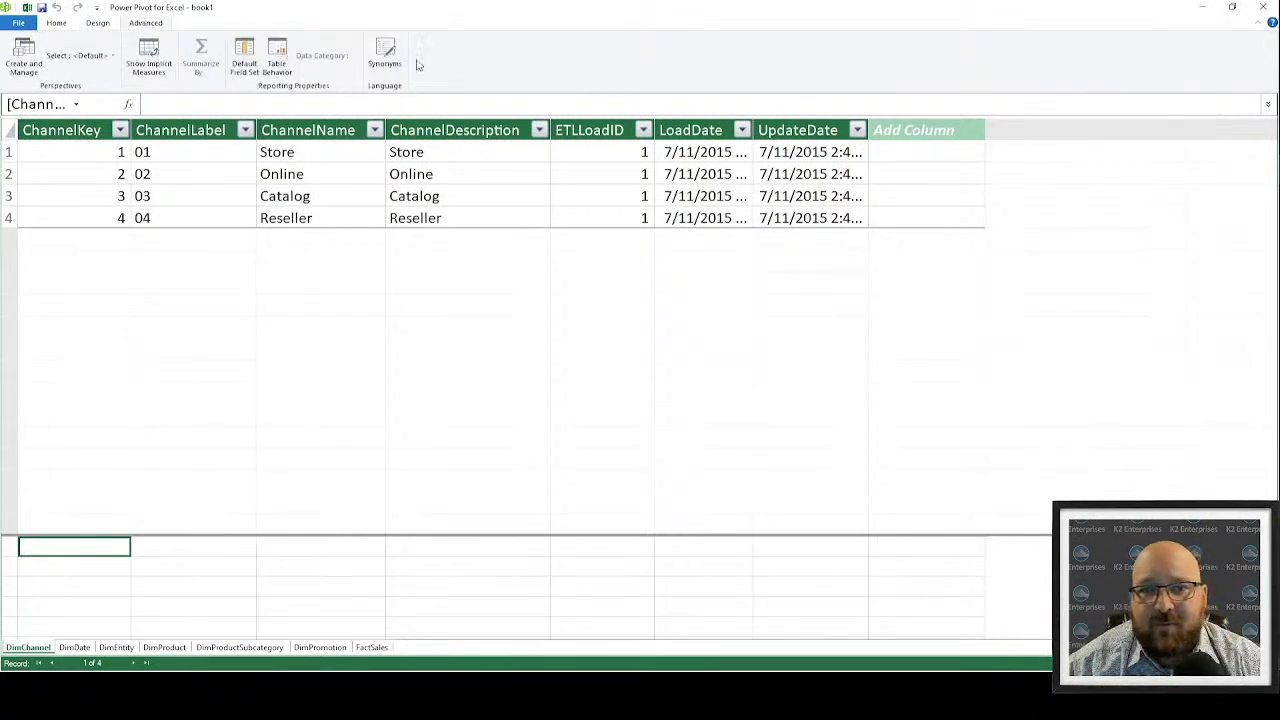
{"action": "left_click", "coordinate": [50, 27]}
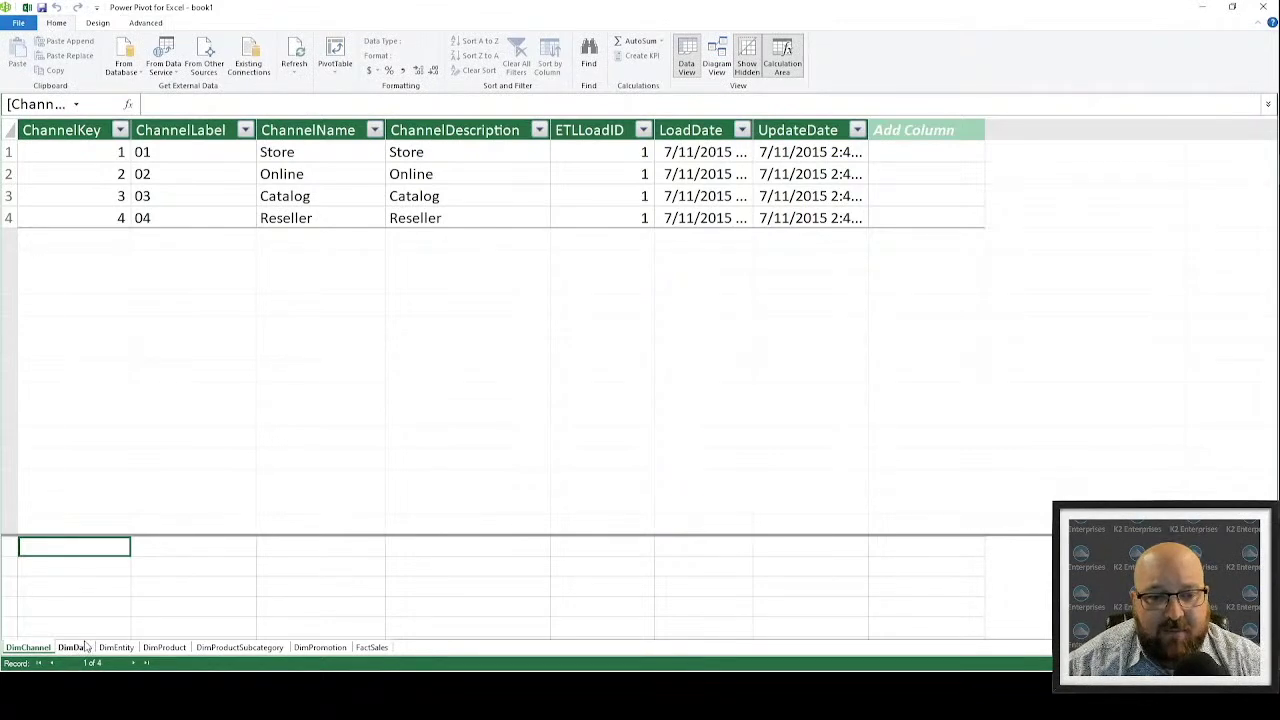
Step: Examine the imported data of each table from DimDate through FactSales, and return to the DimChannel table
{"action": "key", "text": "super+plus"}
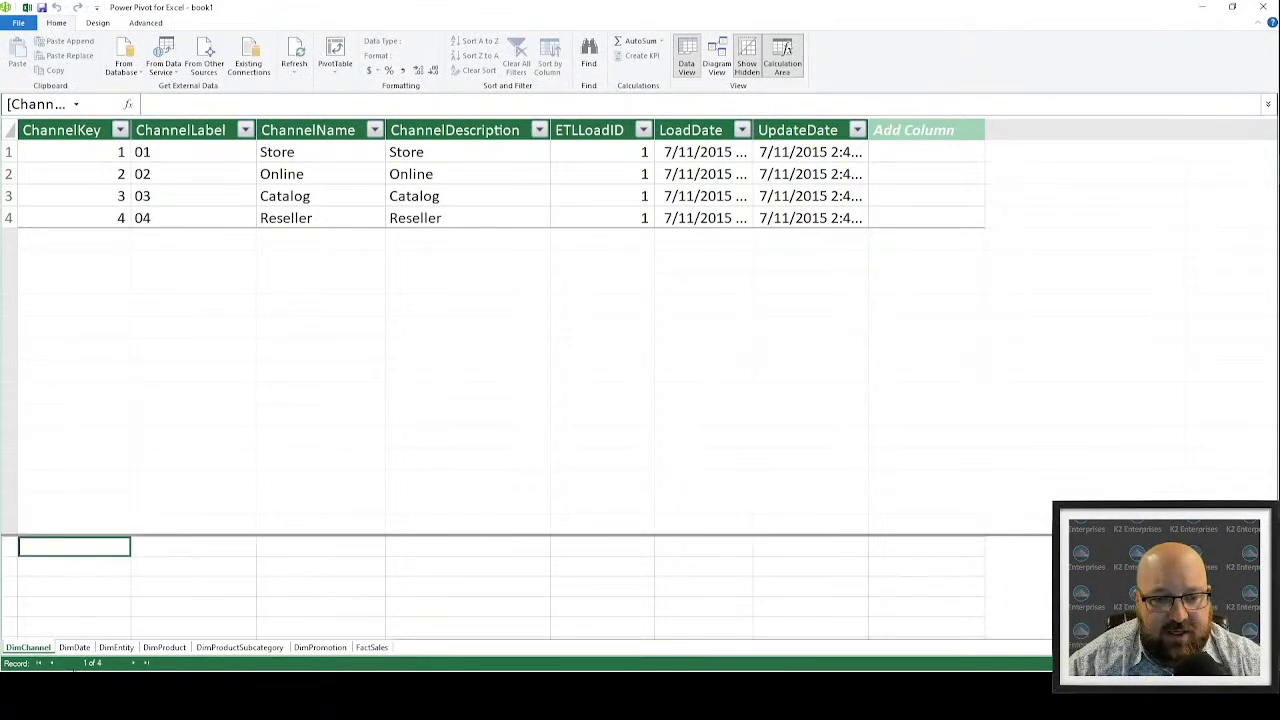
{"action": "left_click", "coordinate": [74, 647]}
{"action": "left_click", "coordinate": [115, 648]}
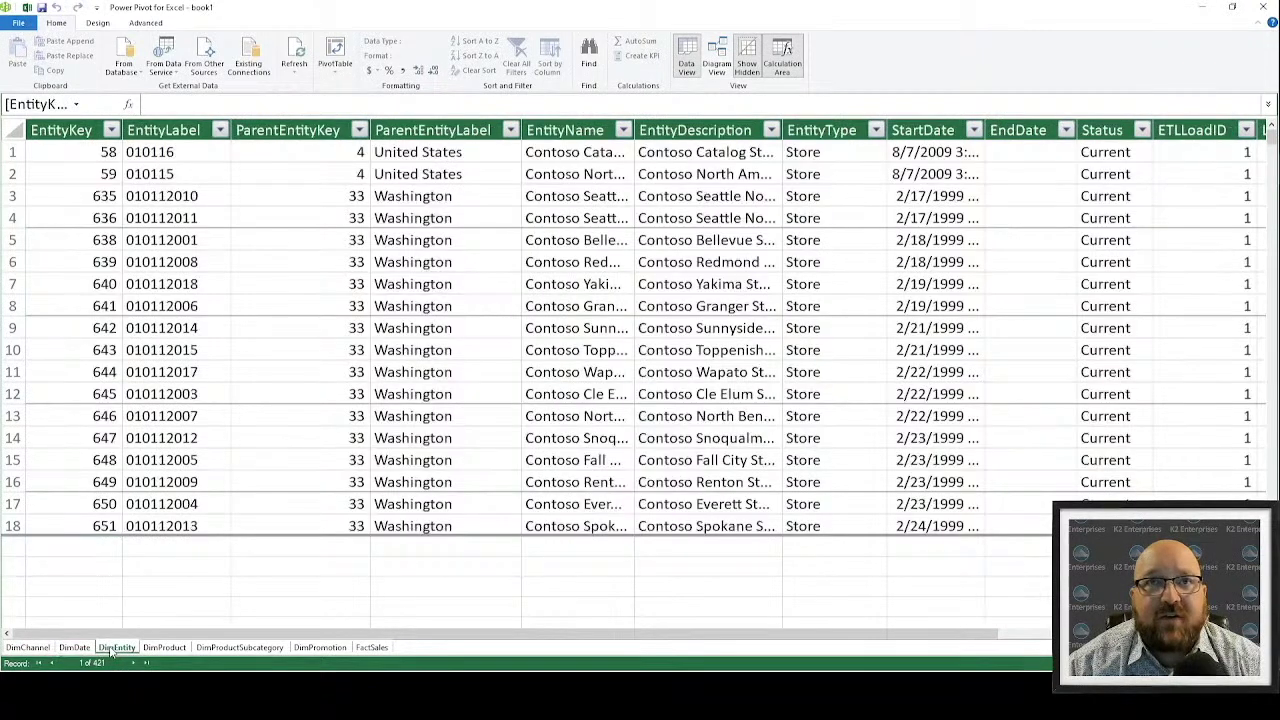
{"action": "left_click", "coordinate": [162, 648]}
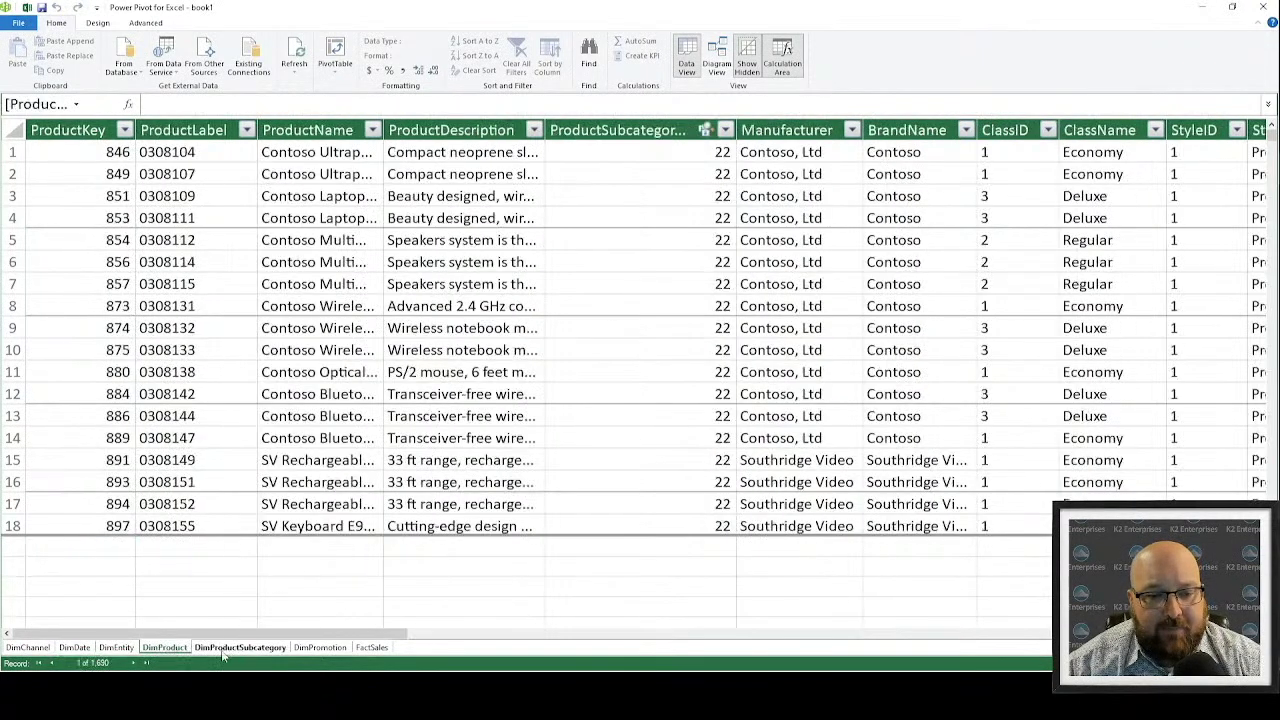
{"action": "left_click", "coordinate": [257, 649]}
{"action": "left_click", "coordinate": [320, 648]}
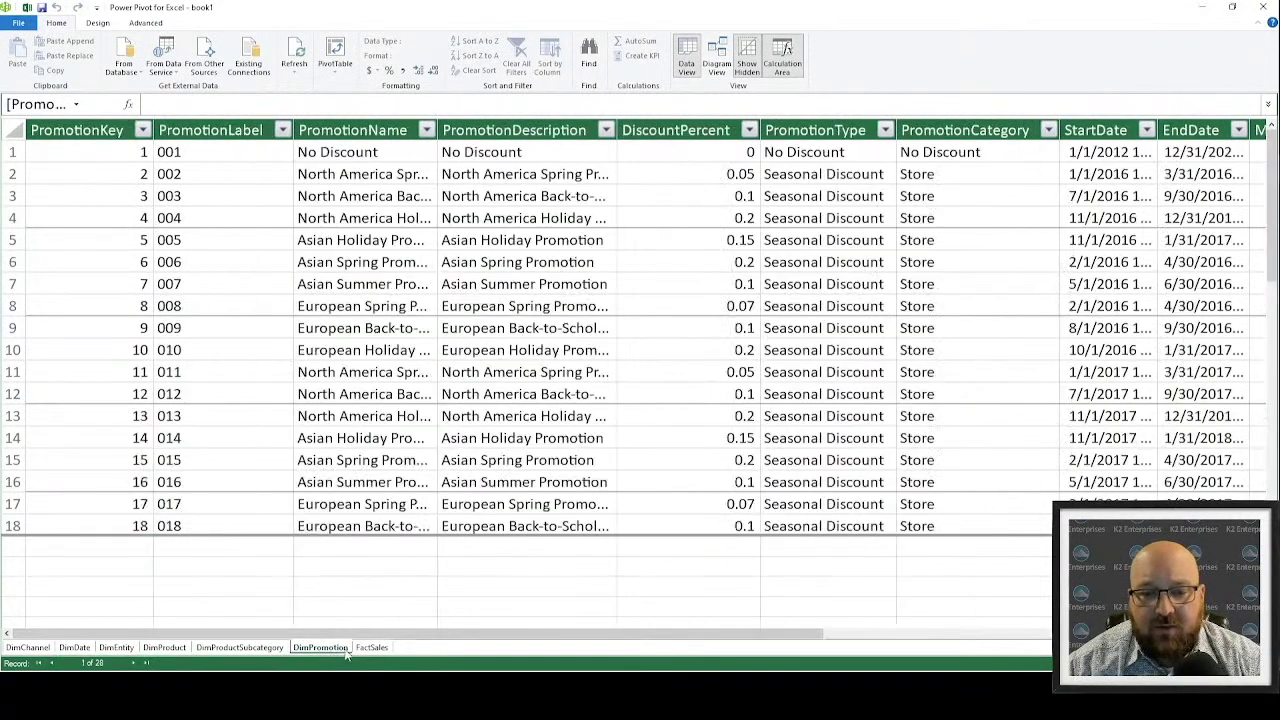
{"action": "left_click", "coordinate": [372, 648]}
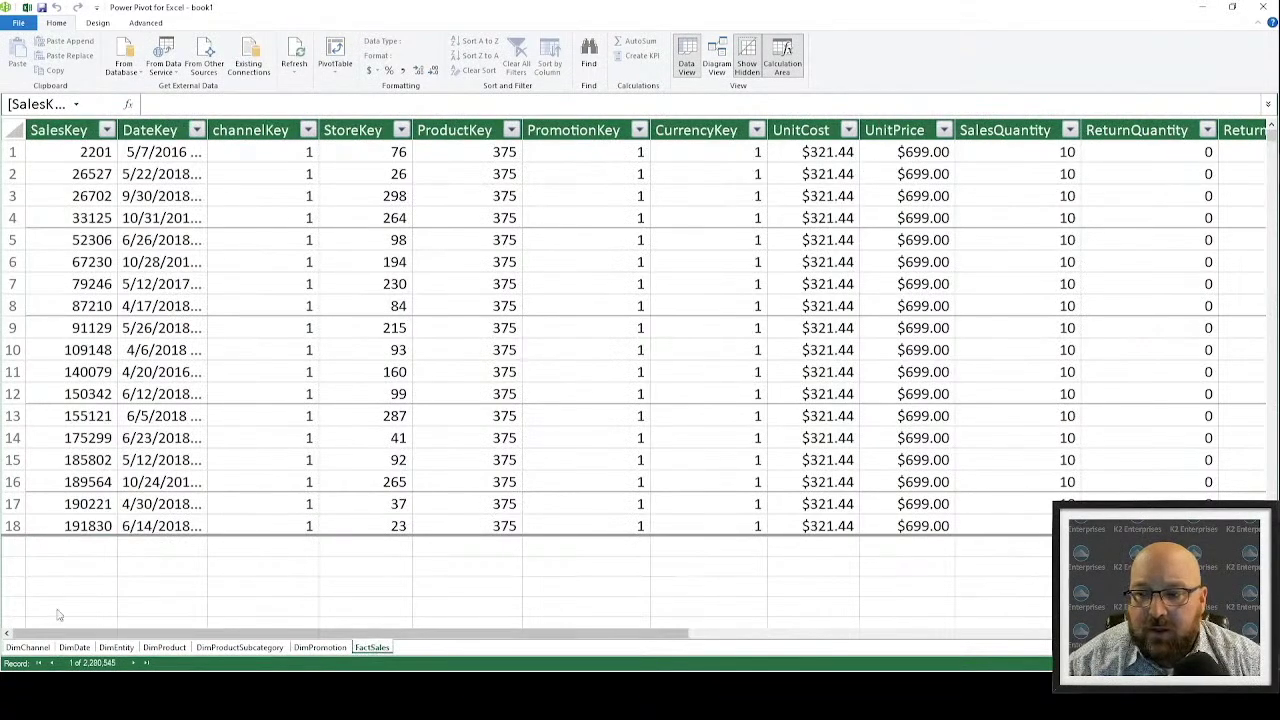
{"action": "left_click", "coordinate": [27, 648]}
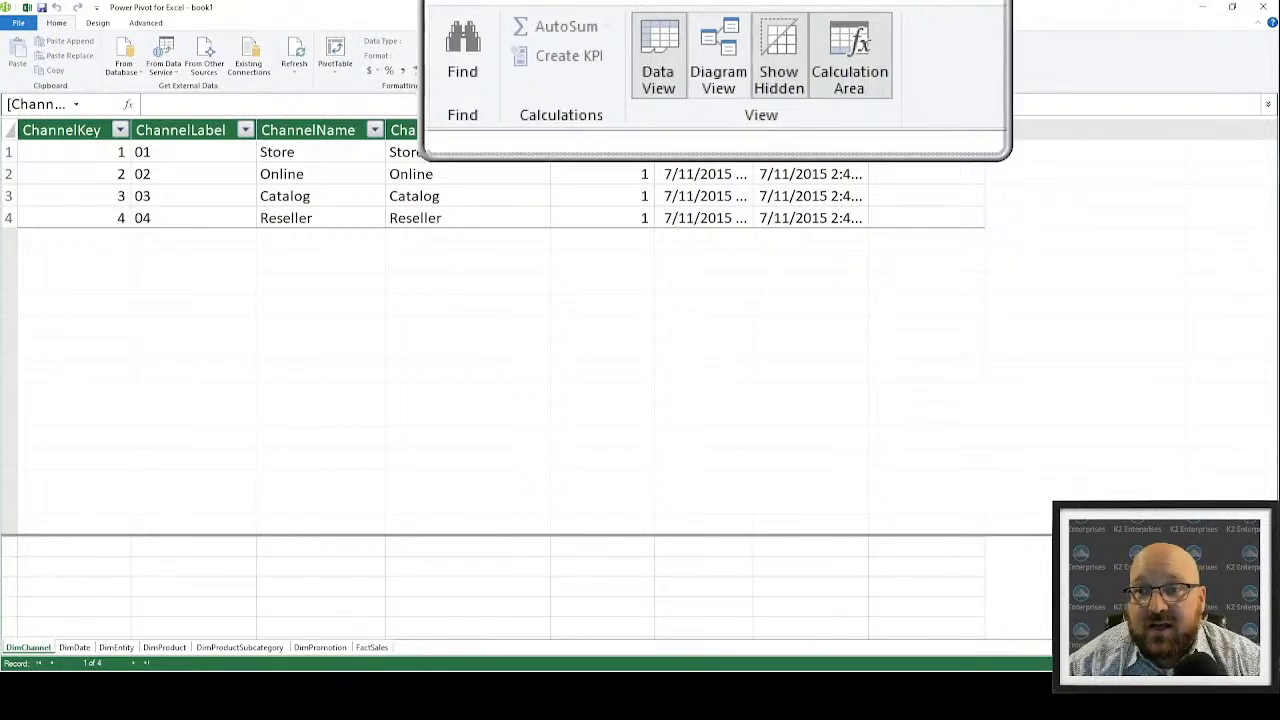
Step: Show the data model as a diagram, place the FactSales table below DimDate and DimEntity, and enlarge it to list more fields
{"action": "left_click", "coordinate": [714, 63]}
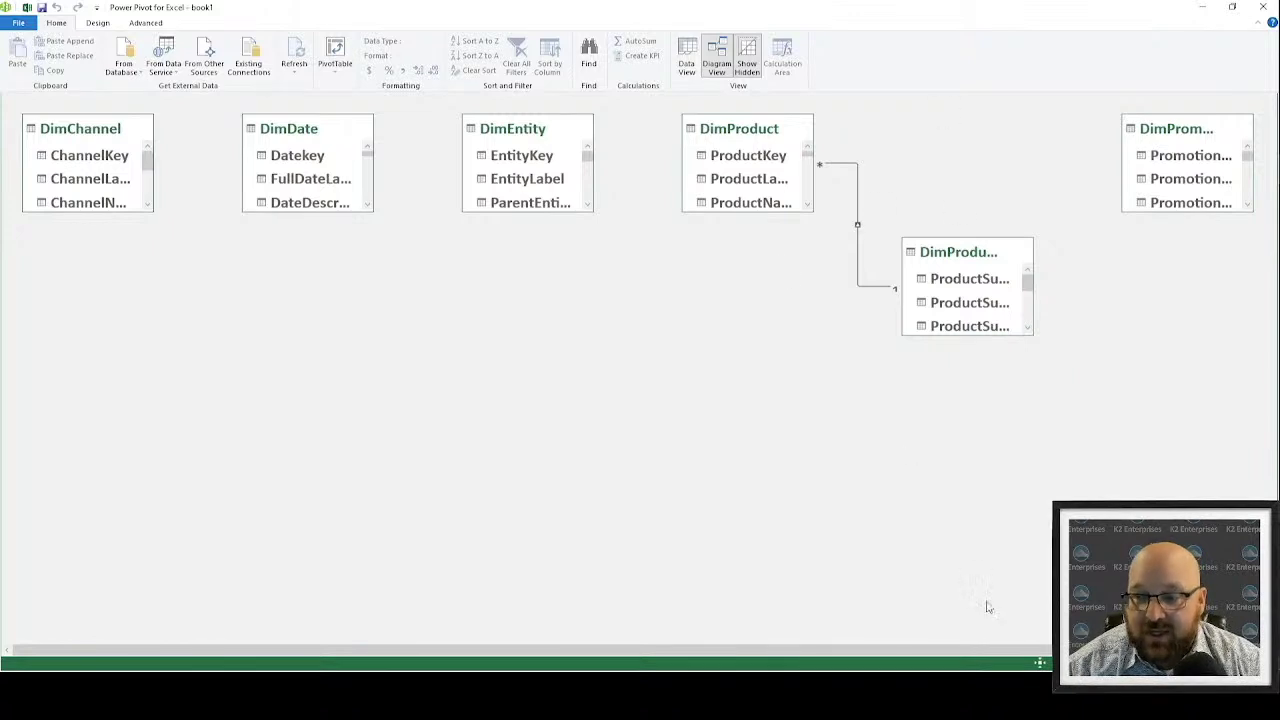
{"action": "left_click", "coordinate": [1064, 663]}
{"action": "left_click", "coordinate": [1064, 663]}
{"action": "left_click", "coordinate": [1064, 663]}
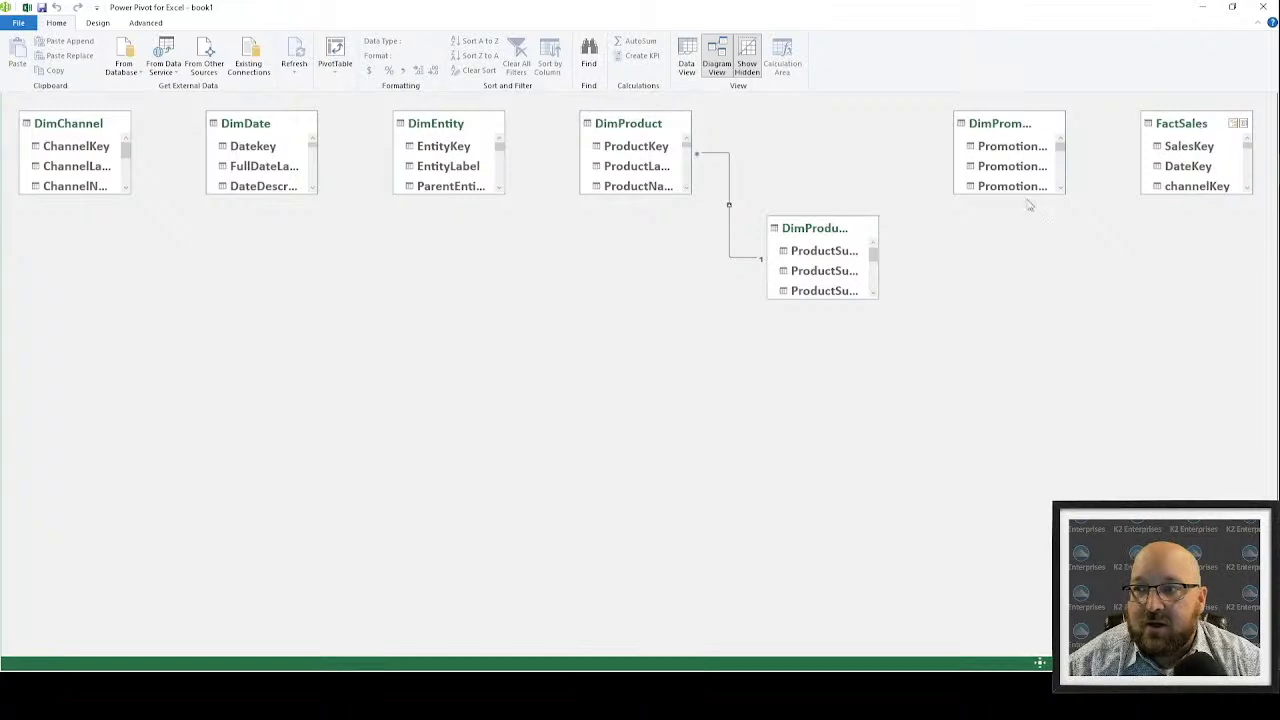
{"action": "left_click_drag", "start_coordinate": [1181, 123], "coordinate": [344, 340]}
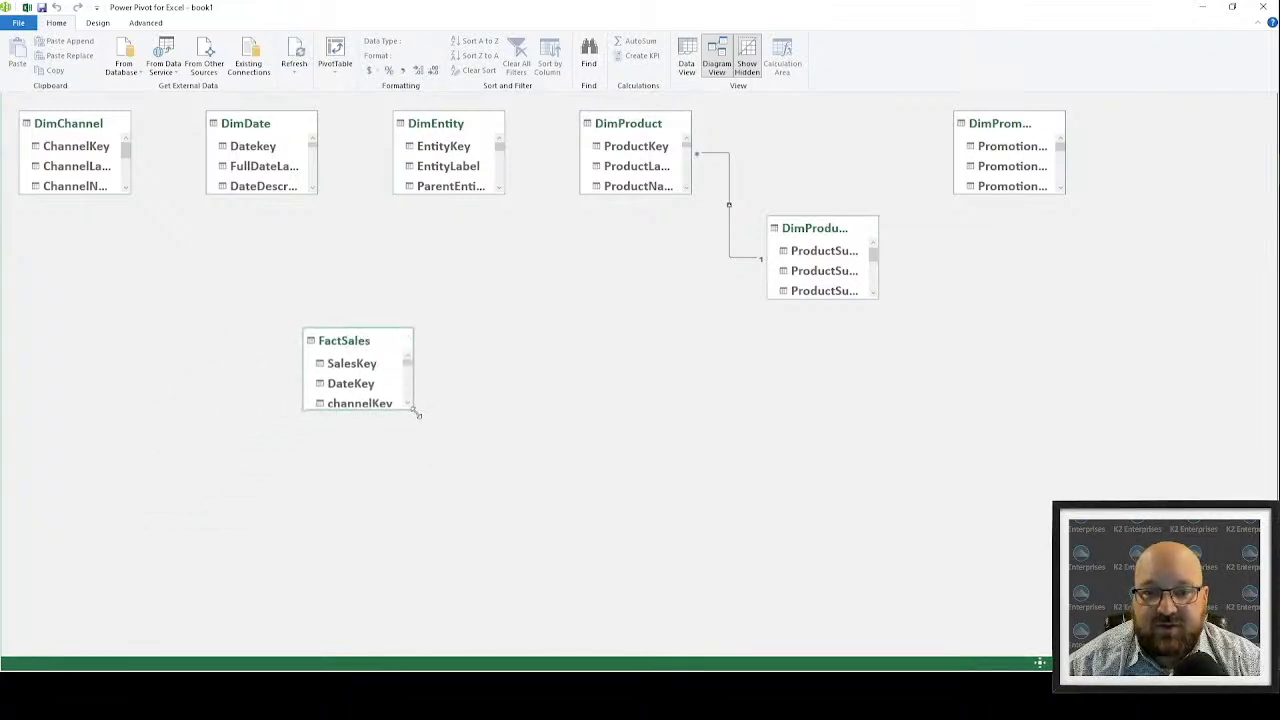
{"action": "left_click_drag", "start_coordinate": [417, 413], "coordinate": [452, 512]}
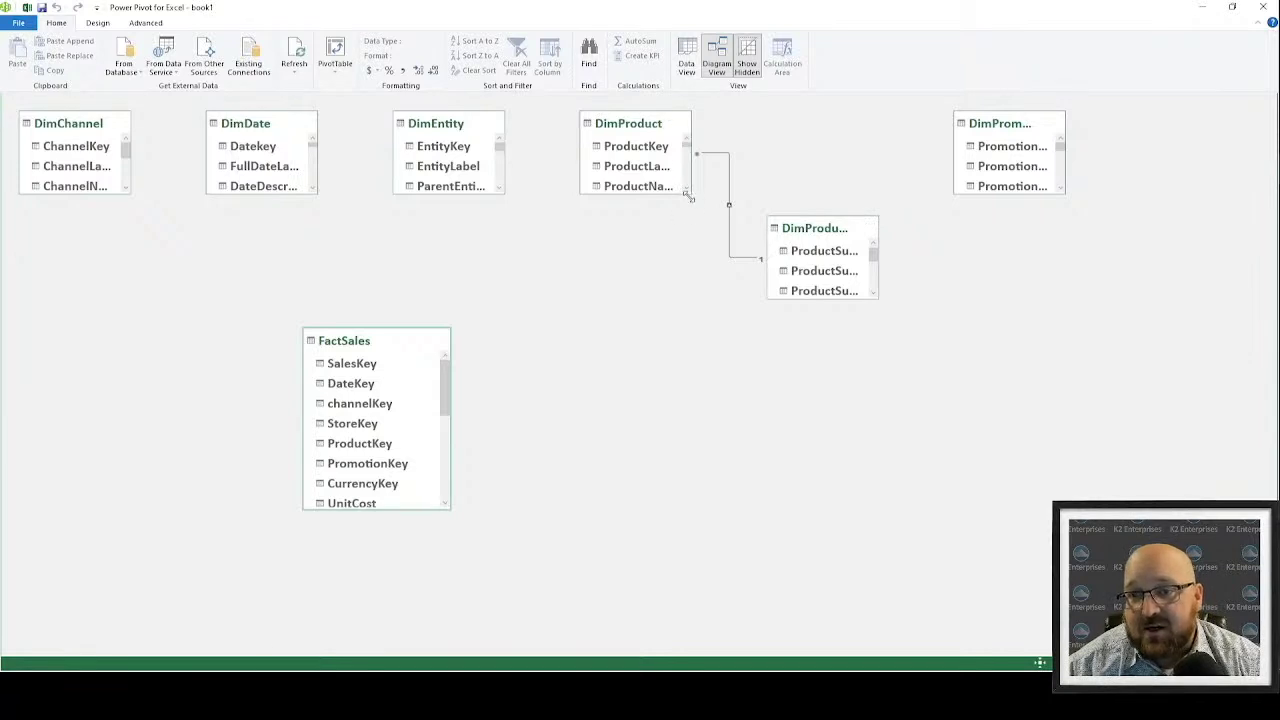
Step: Enlarge the DimProduct, DimProductSubcategory, DimPromotion, DimEntity, DimDate and DimChannel tables in the diagram to list more of their fields
{"action": "left_click_drag", "start_coordinate": [688, 196], "coordinate": [735, 284]}
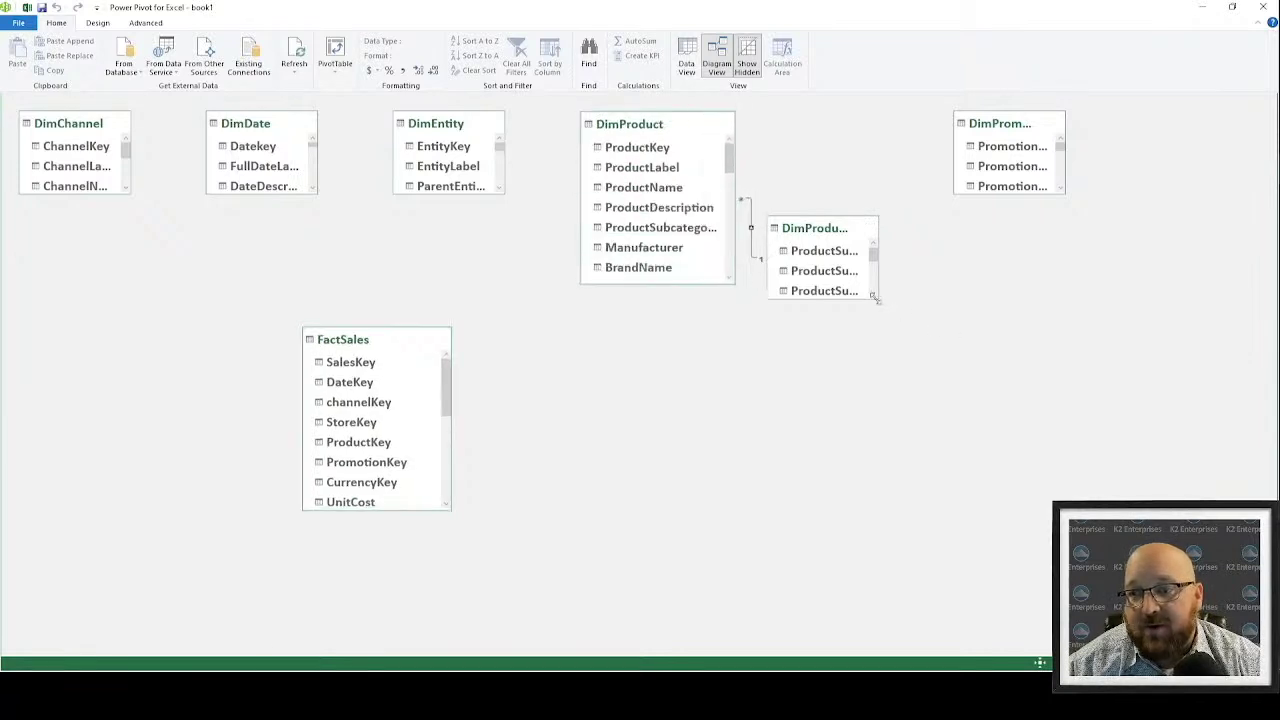
{"action": "left_click_drag", "start_coordinate": [873, 296], "coordinate": [976, 419]}
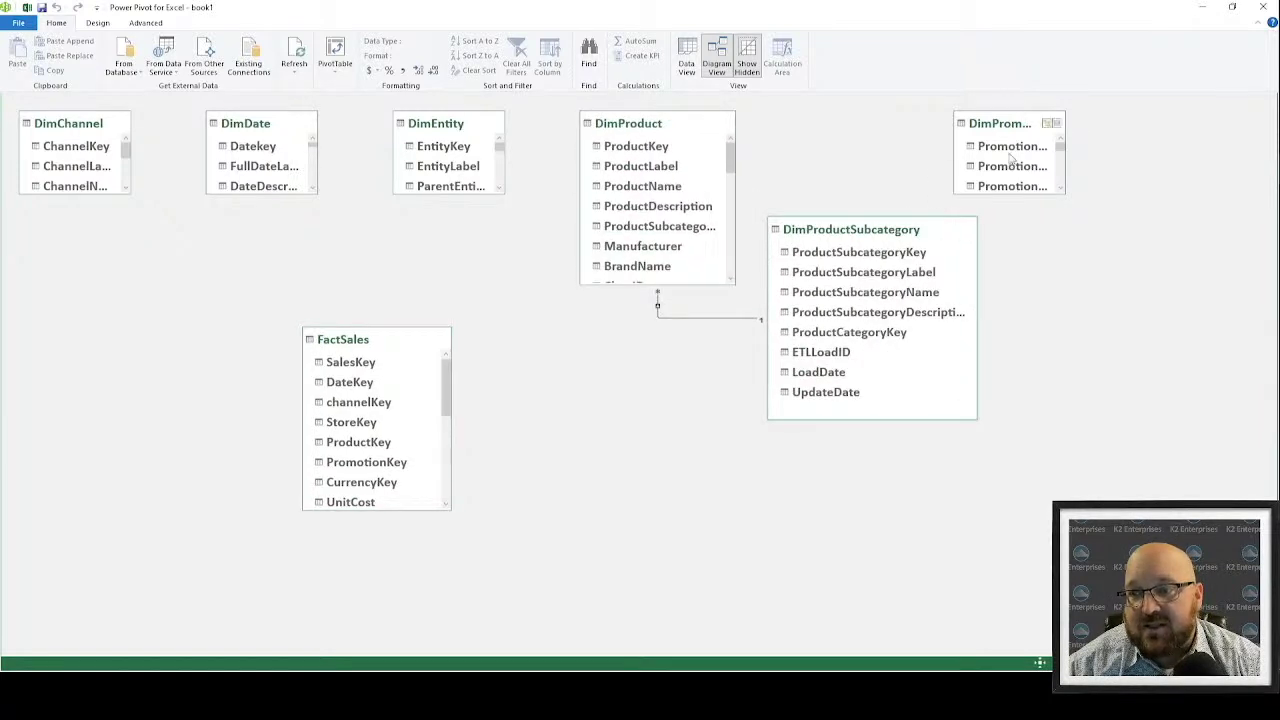
{"action": "left_click_drag", "start_coordinate": [1066, 201], "coordinate": [1142, 293]}
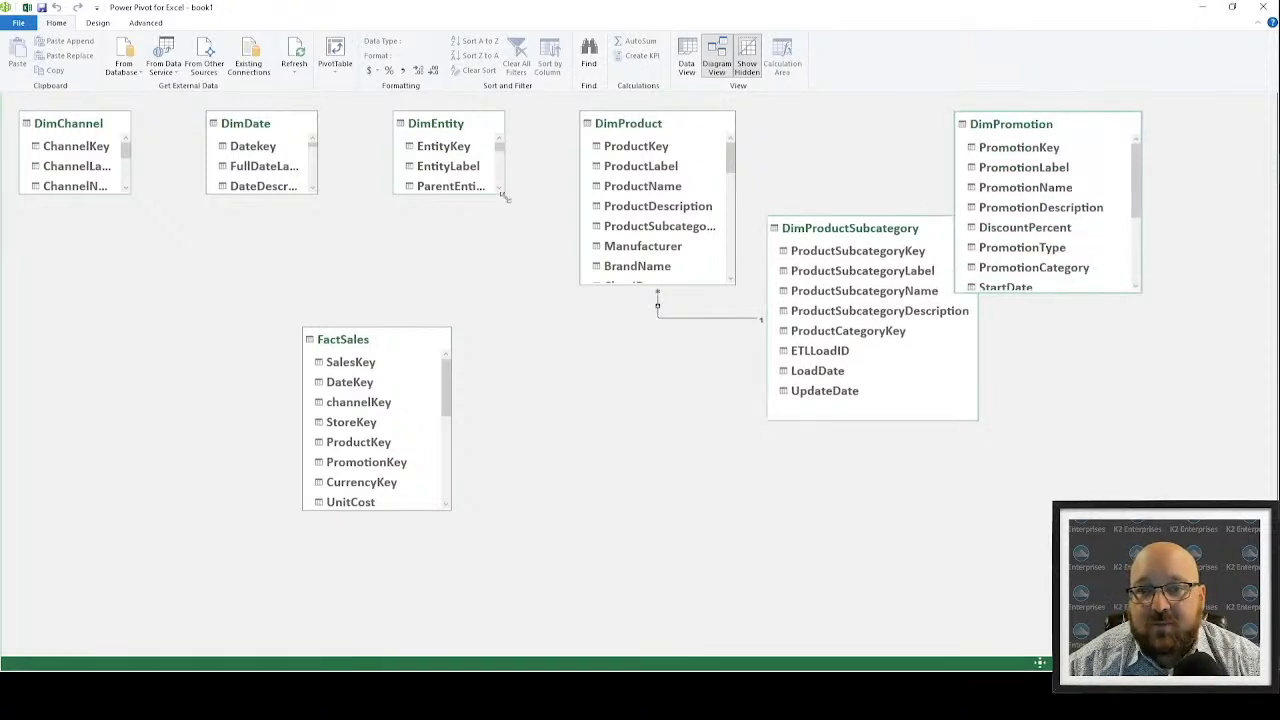
{"action": "left_click_drag", "start_coordinate": [505, 195], "coordinate": [556, 289]}
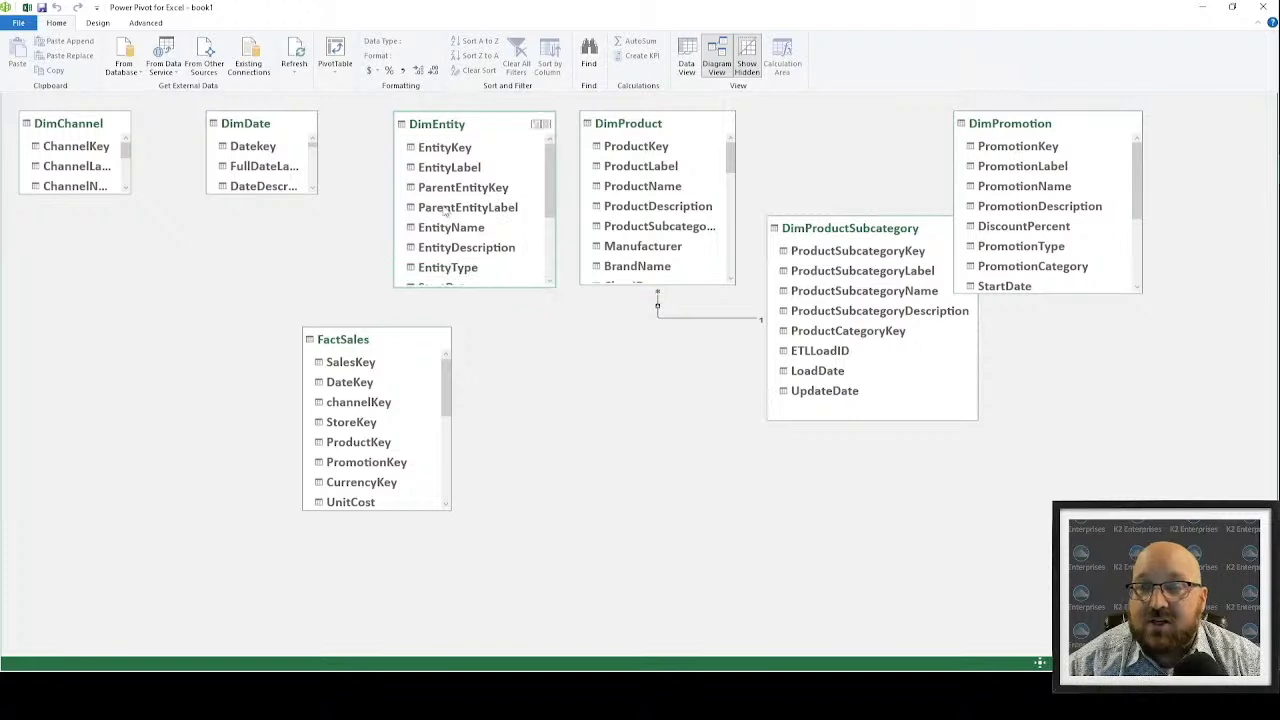
{"action": "left_click_drag", "start_coordinate": [318, 195], "coordinate": [363, 293]}
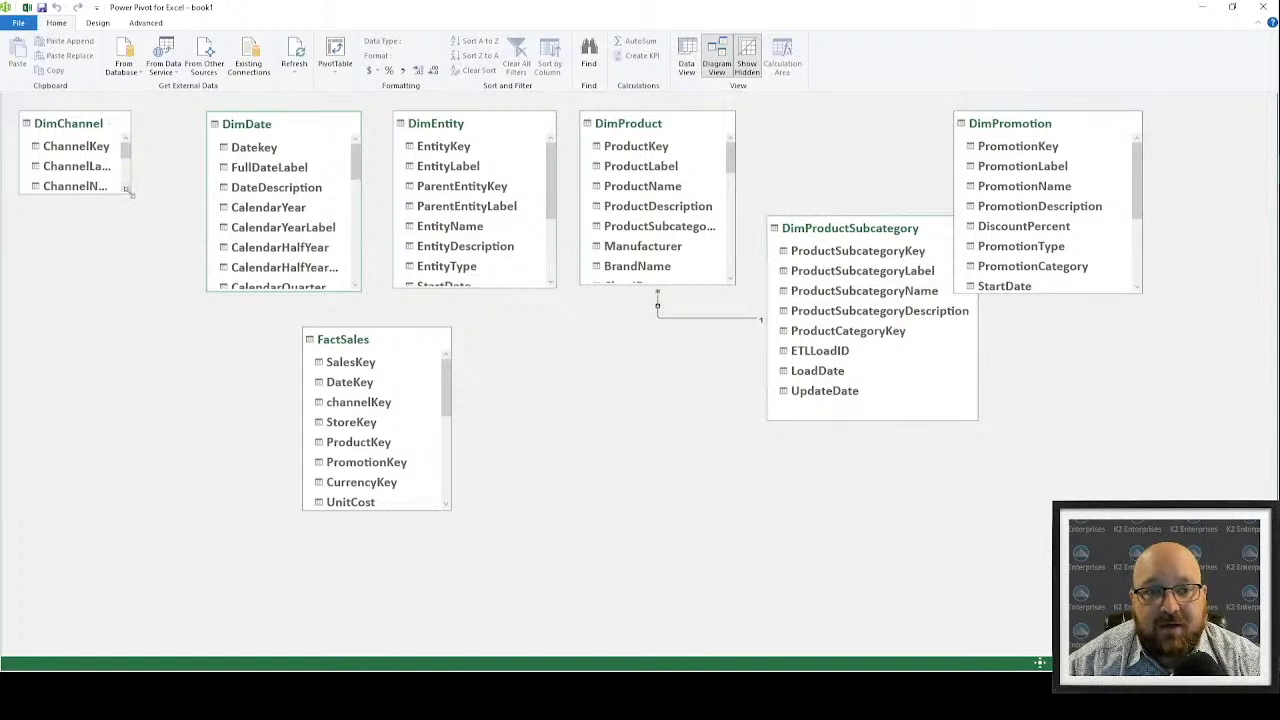
{"action": "left_click_drag", "start_coordinate": [130, 194], "coordinate": [181, 287]}
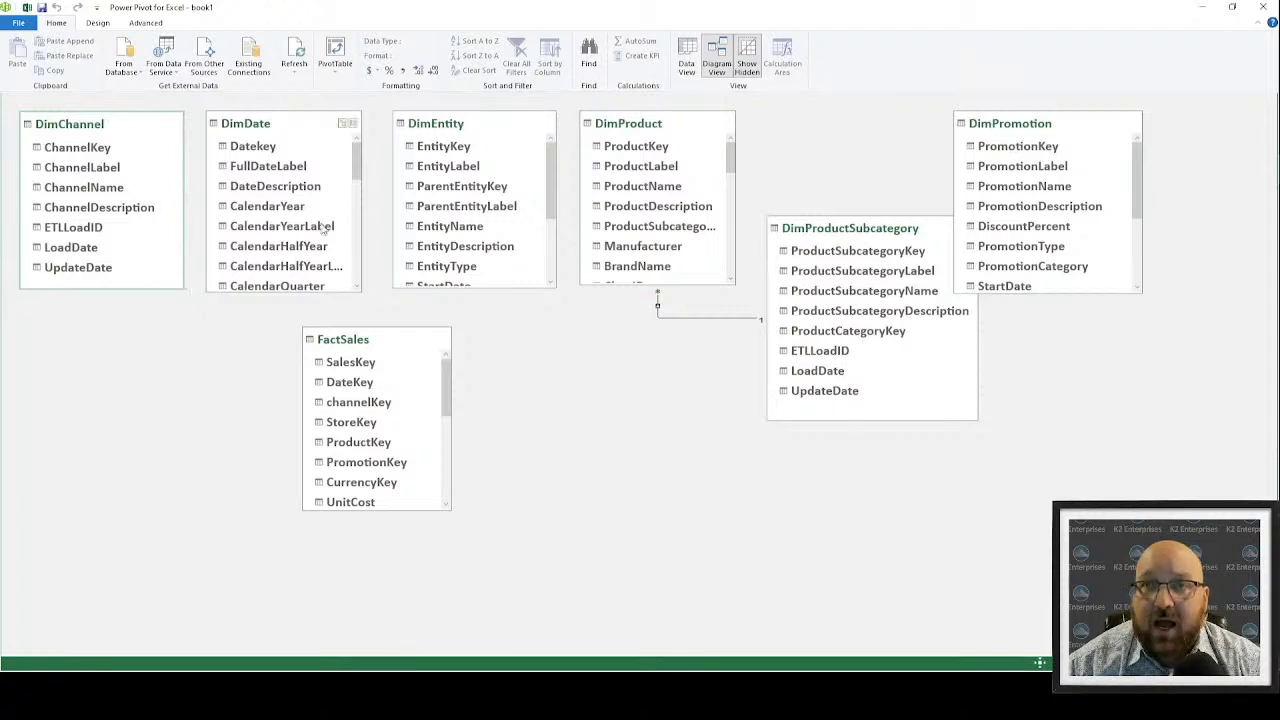
Step: Reposition FactSales slightly lower under DimDate, and place DimProduct and DimProductSubcategory side by side to the right of FactSales
{"action": "left_click_drag", "start_coordinate": [362, 340], "coordinate": [404, 343]}
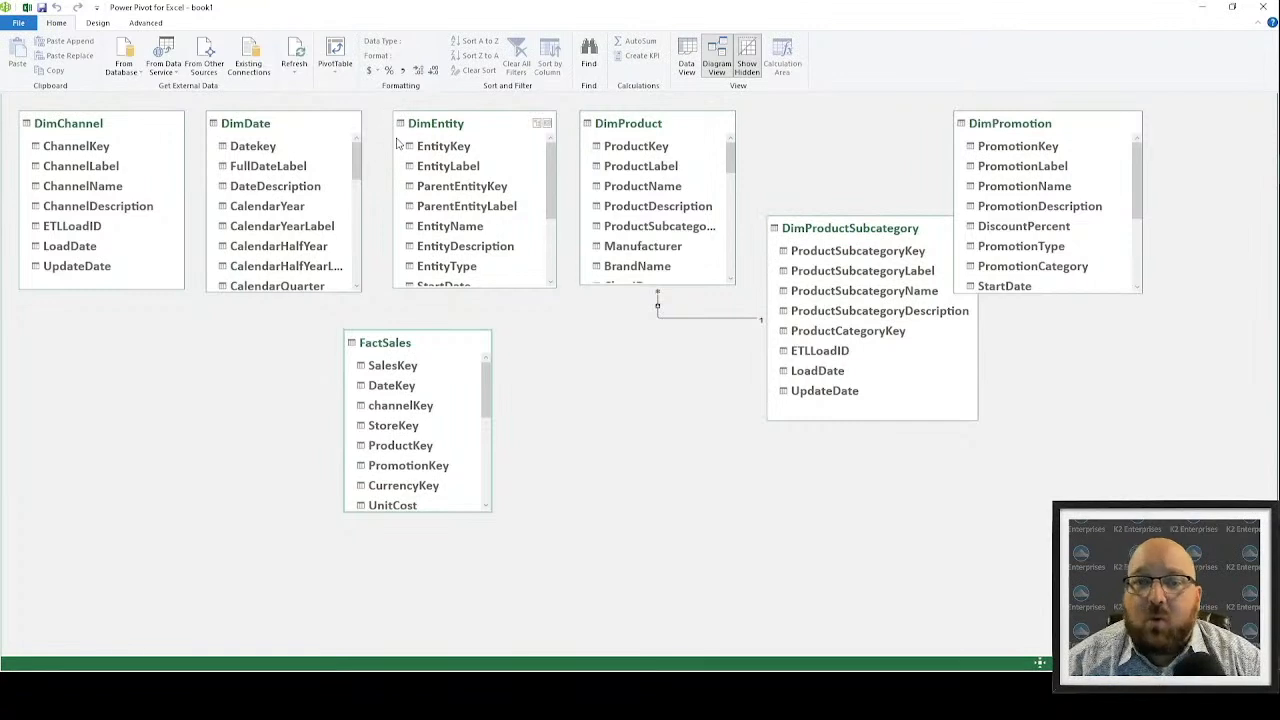
{"action": "left_click_drag", "start_coordinate": [398, 353], "coordinate": [350, 364]}
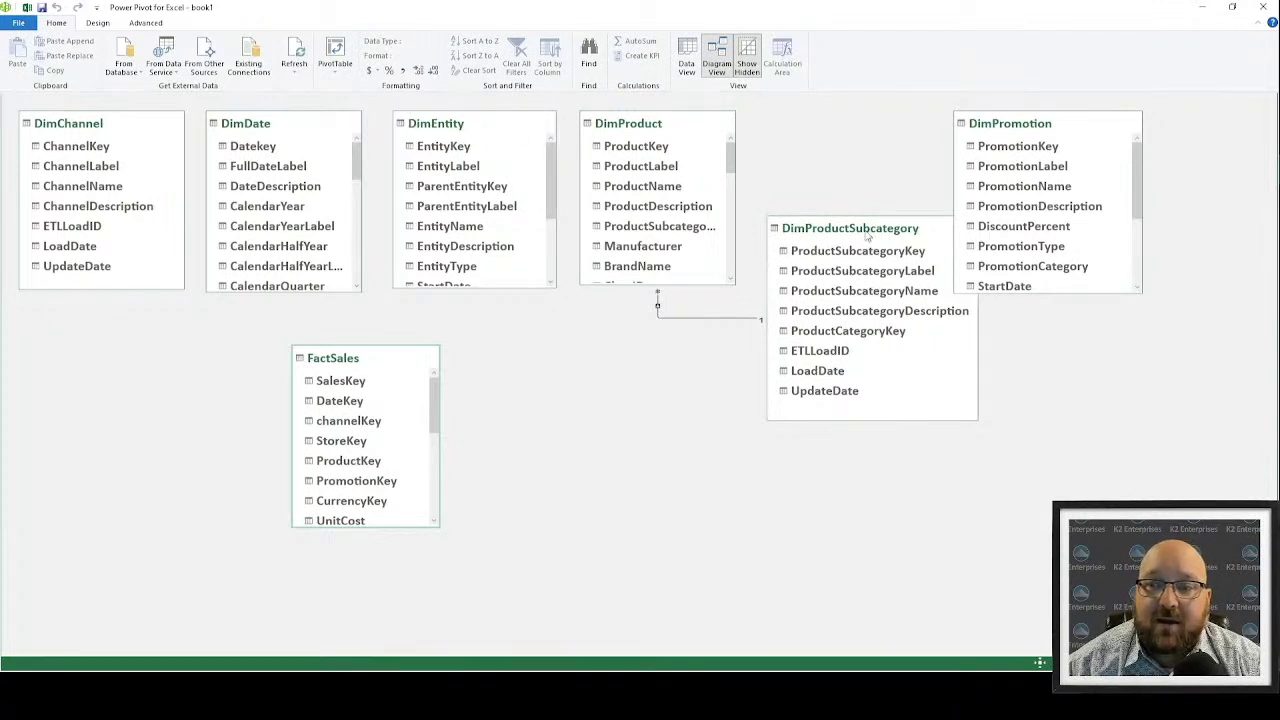
{"action": "left_click_drag", "start_coordinate": [866, 236], "coordinate": [867, 143]}
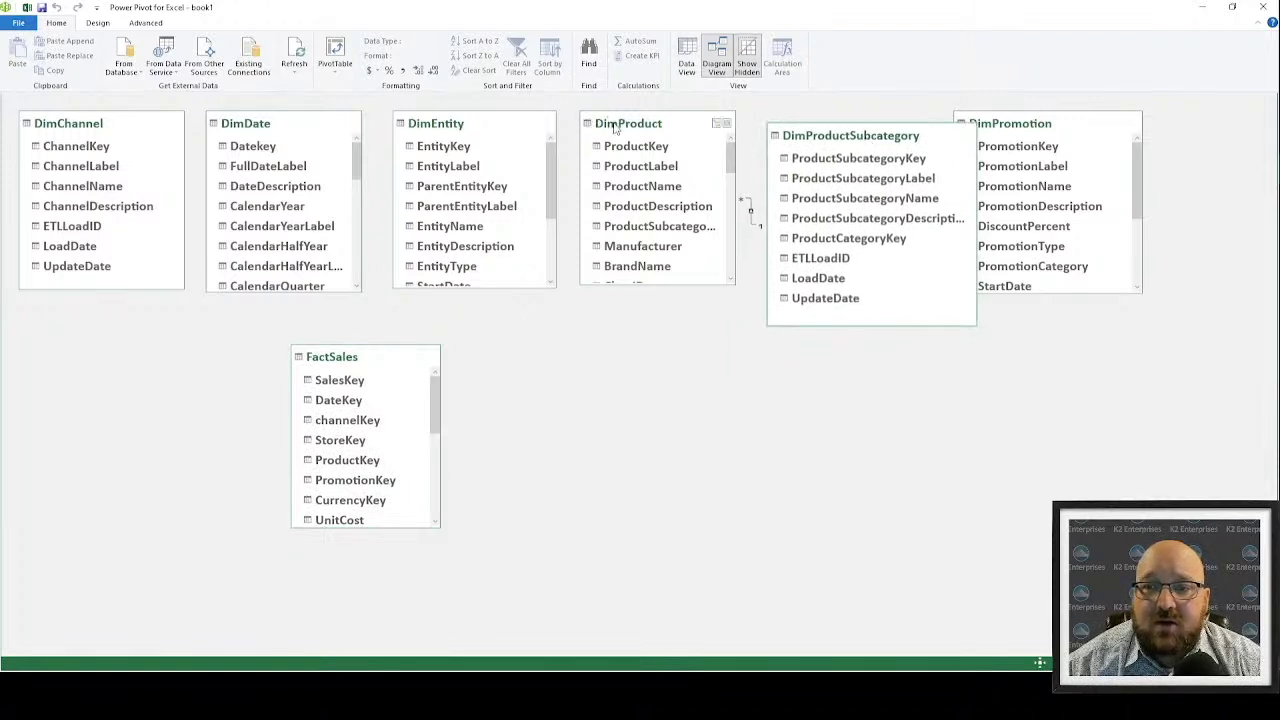
{"action": "left_click_drag", "start_coordinate": [614, 127], "coordinate": [567, 435]}
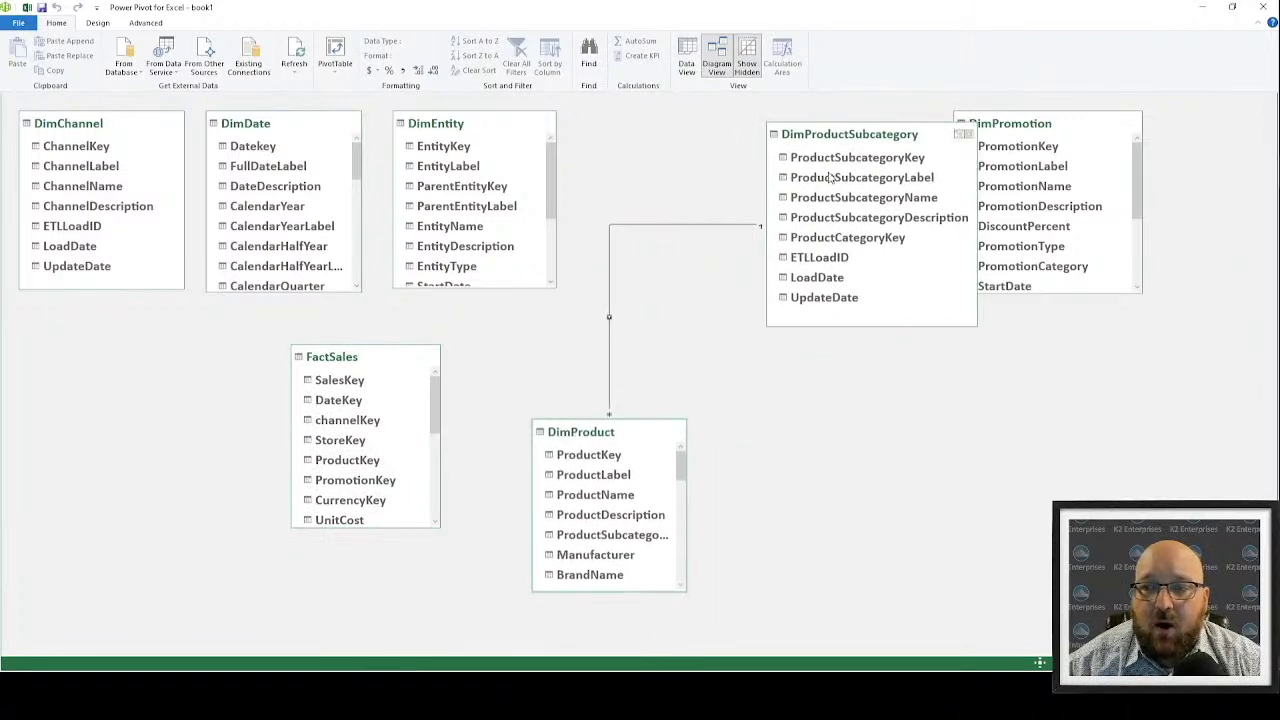
{"action": "left_click_drag", "start_coordinate": [828, 140], "coordinate": [792, 418]}
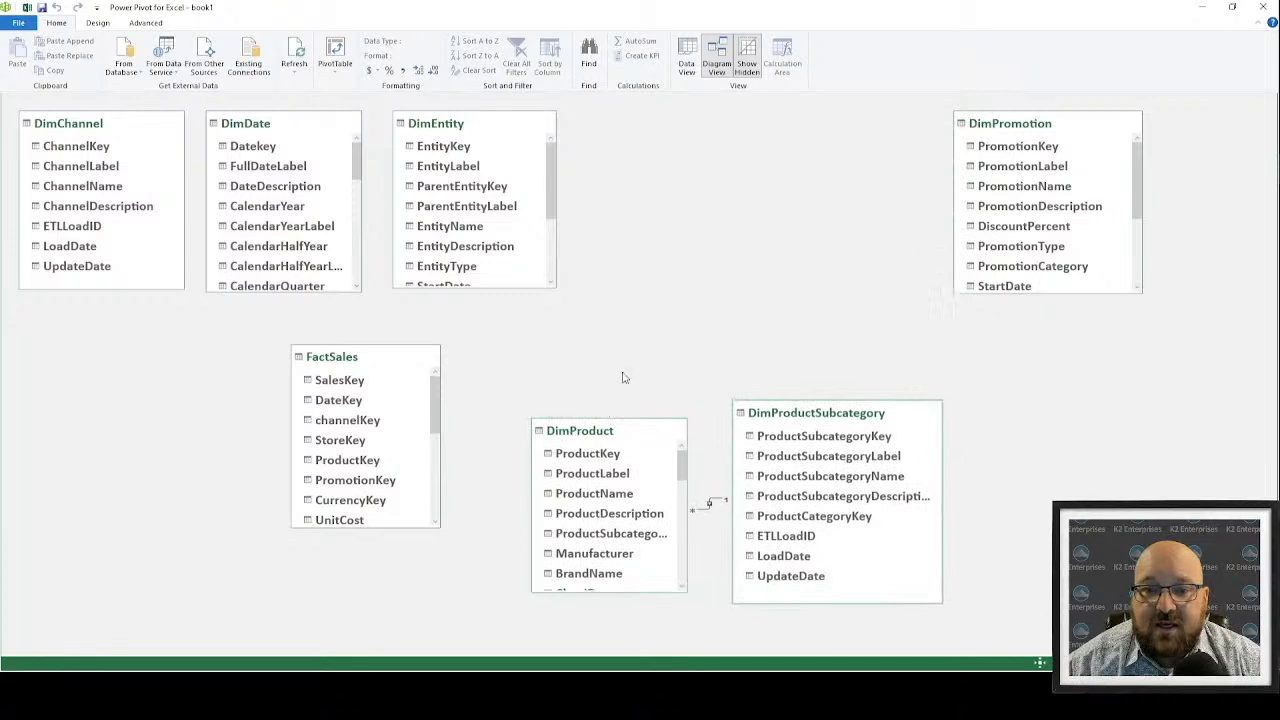
Step: Move DimPromotion below DimChannel, and shift DimEntity and DimDate to the right to space out the diagram's upper row
{"action": "left_click_drag", "start_coordinate": [1007, 127], "coordinate": [73, 438]}
{"action": "left_click_drag", "start_coordinate": [459, 130], "coordinate": [638, 130]}
{"action": "left_click_drag", "start_coordinate": [340, 128], "coordinate": [423, 119]}
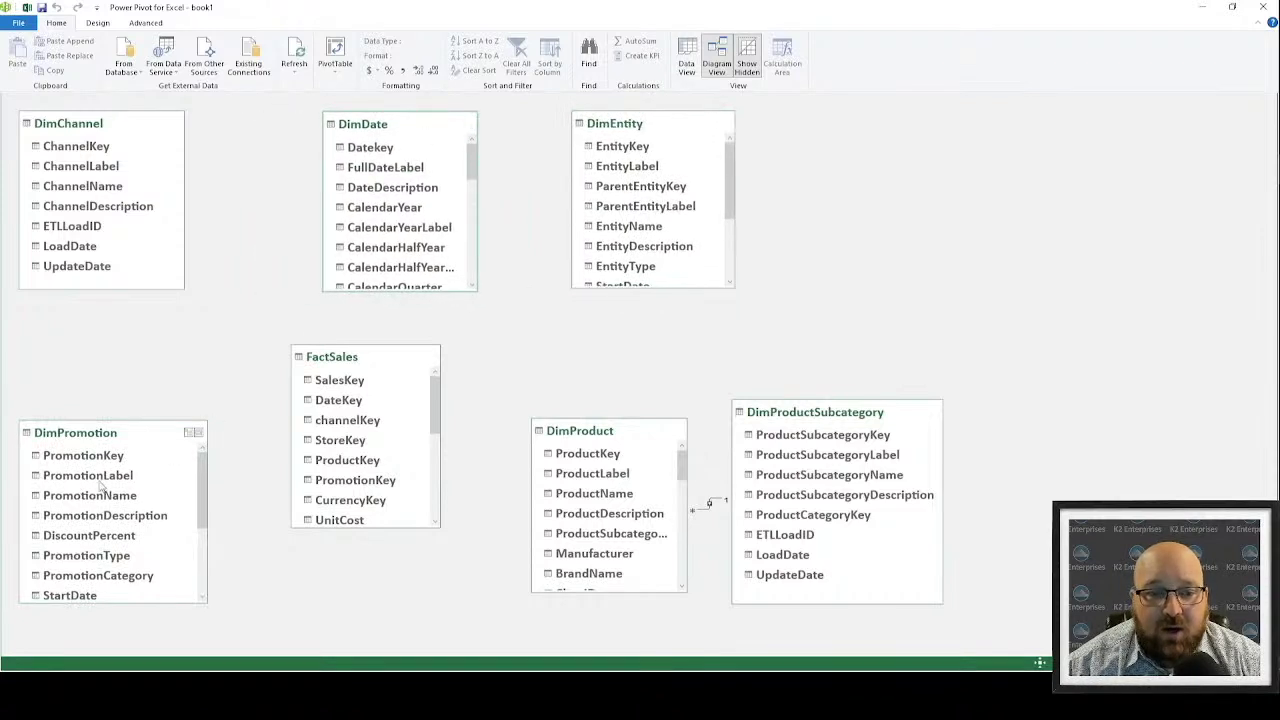
{"action": "left_click", "coordinate": [705, 508]}
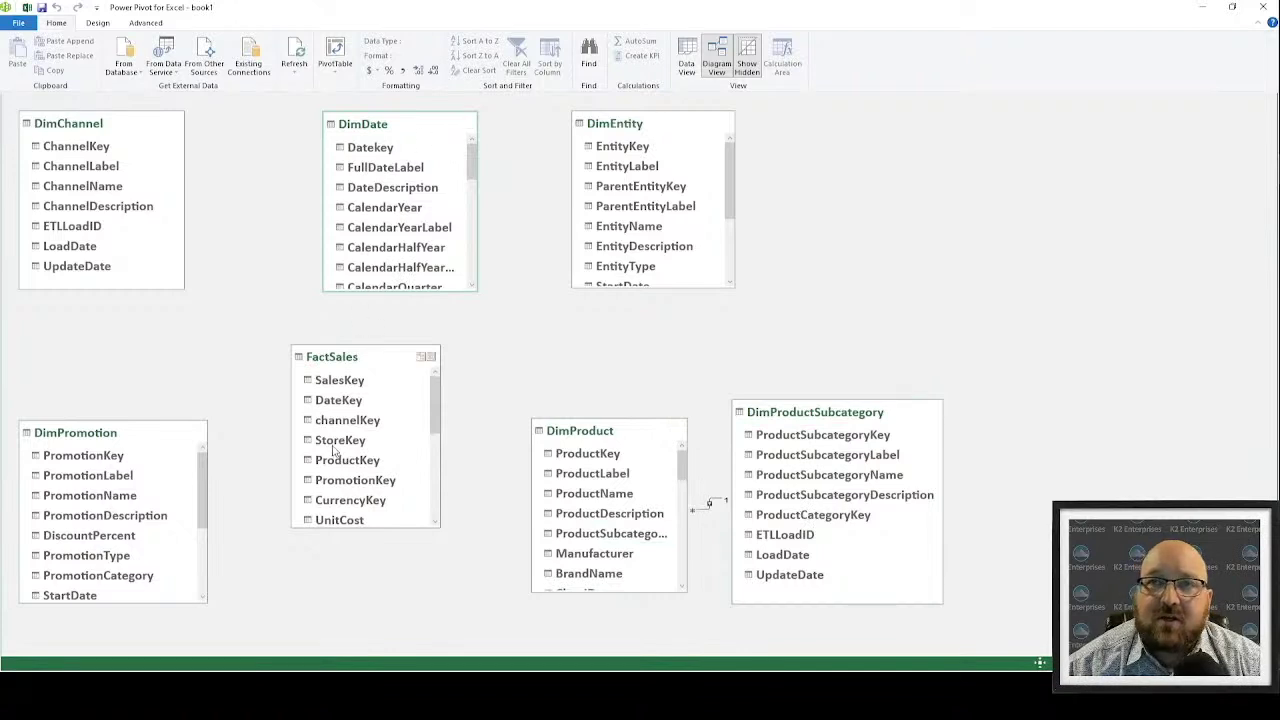
Step: Align DimDate above FactSales in the diagram and relate DimDate's Datekey to DateKey in FactSales
{"action": "left_click", "coordinate": [352, 381]}
{"action": "left_click", "coordinate": [350, 401]}
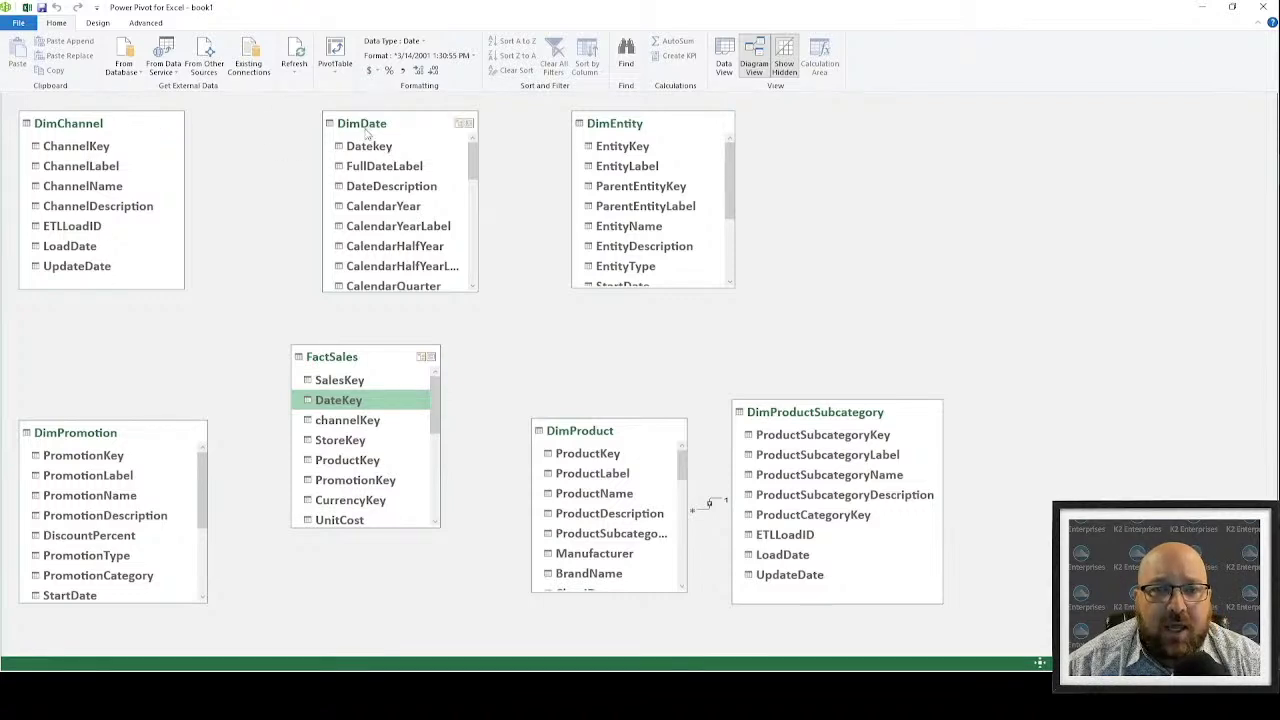
{"action": "left_click_drag", "start_coordinate": [369, 126], "coordinate": [332, 127]}
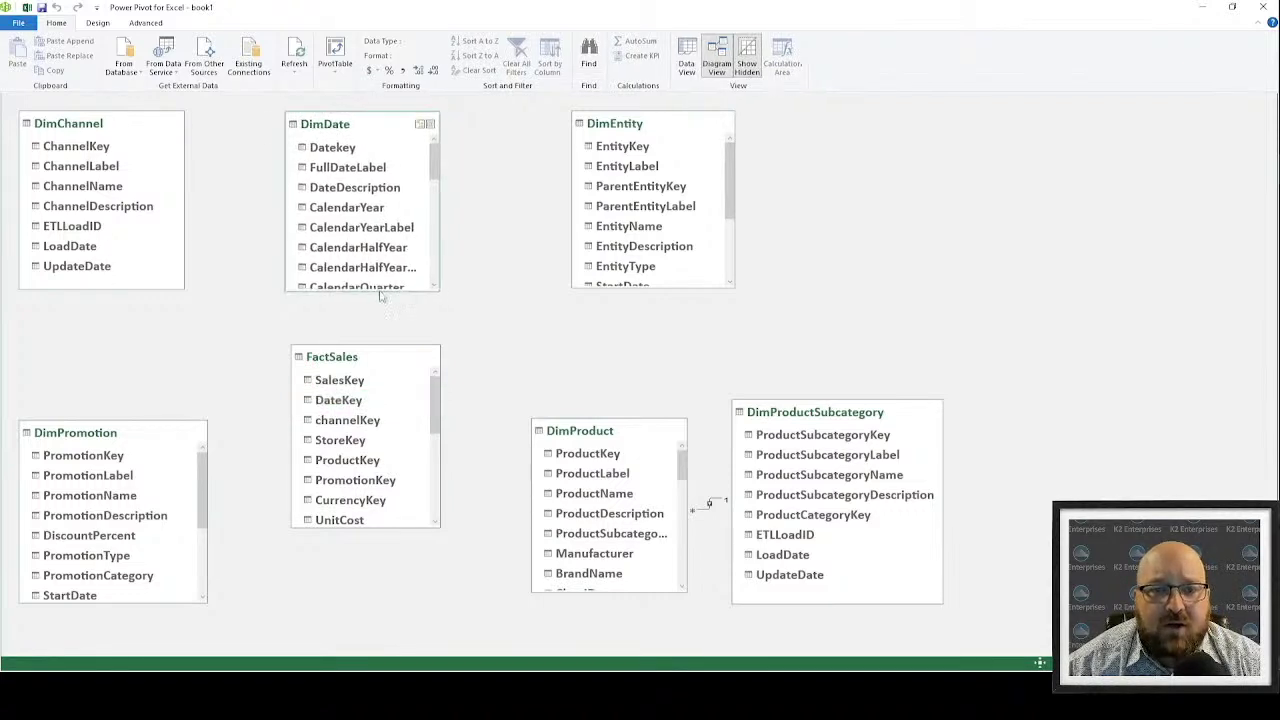
{"action": "left_click", "coordinate": [348, 401]}
{"action": "left_click", "coordinate": [339, 147]}
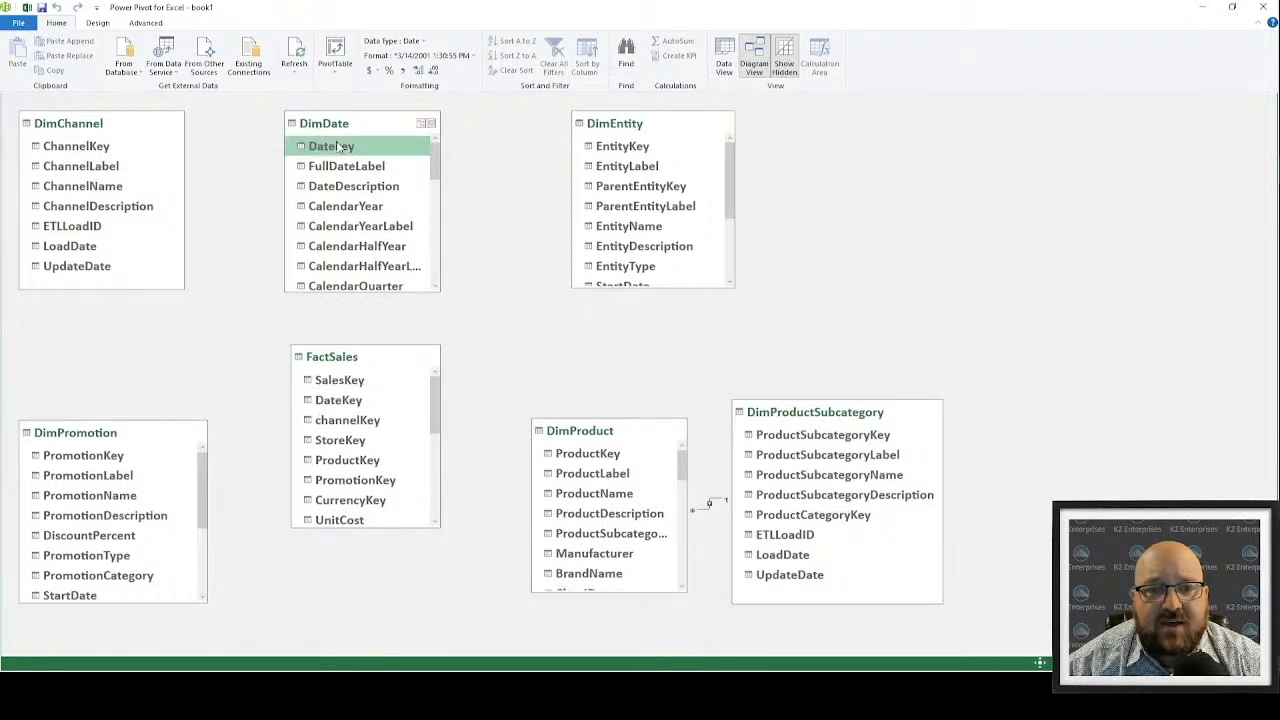
{"action": "left_click_drag", "start_coordinate": [375, 144], "coordinate": [354, 406]}
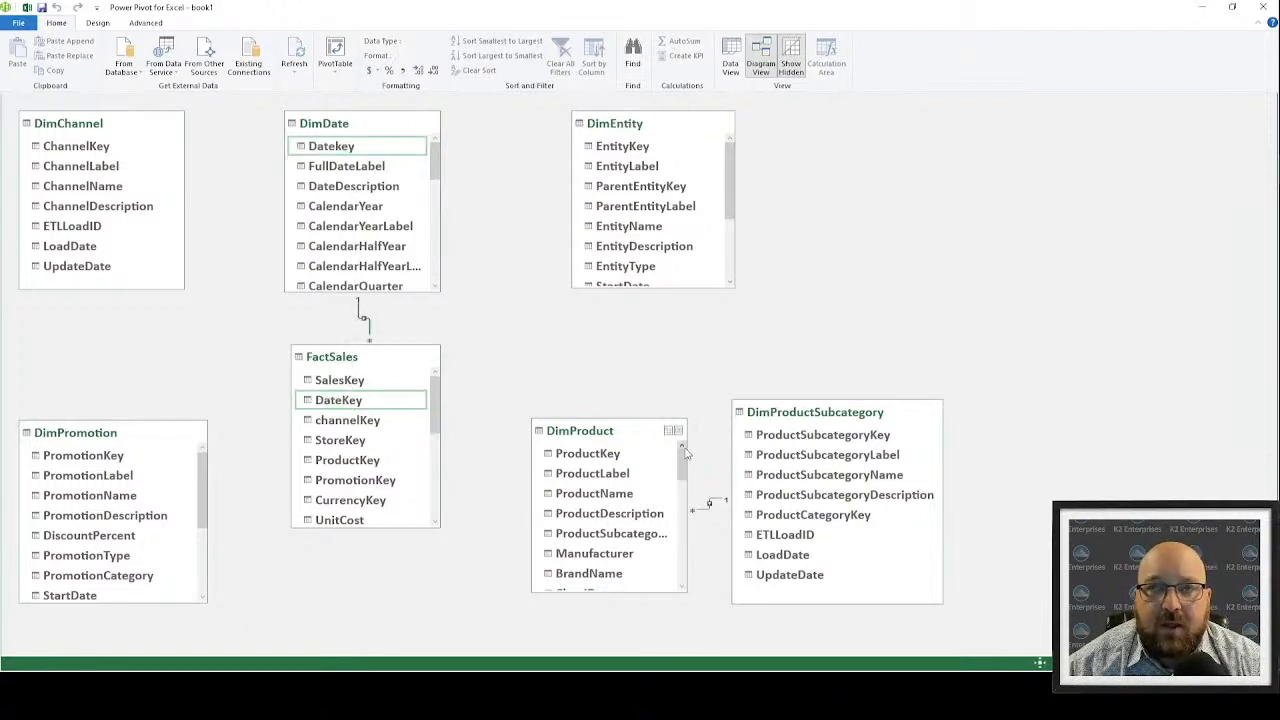
Step: Move FactSales slightly lower and inspect the definition of its relationship with DimDate without changing it
{"action": "left_click_drag", "start_coordinate": [367, 342], "coordinate": [389, 382]}
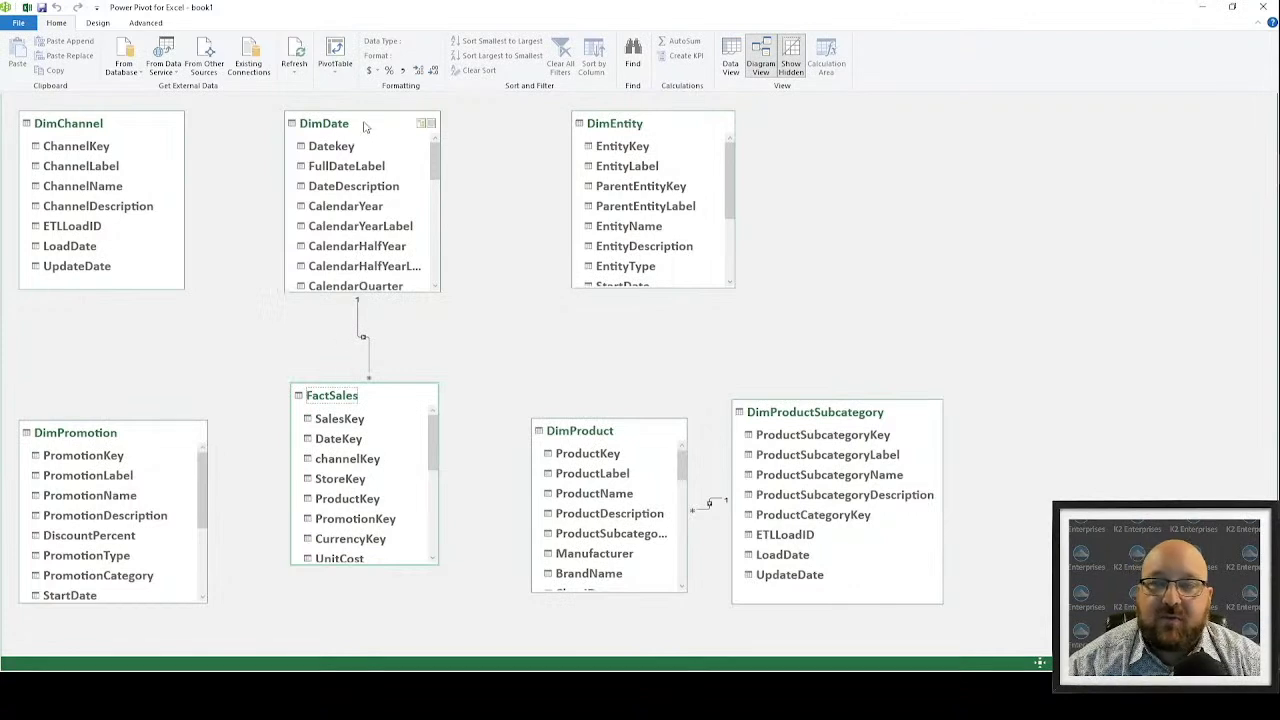
{"action": "left_click", "coordinate": [363, 340]}
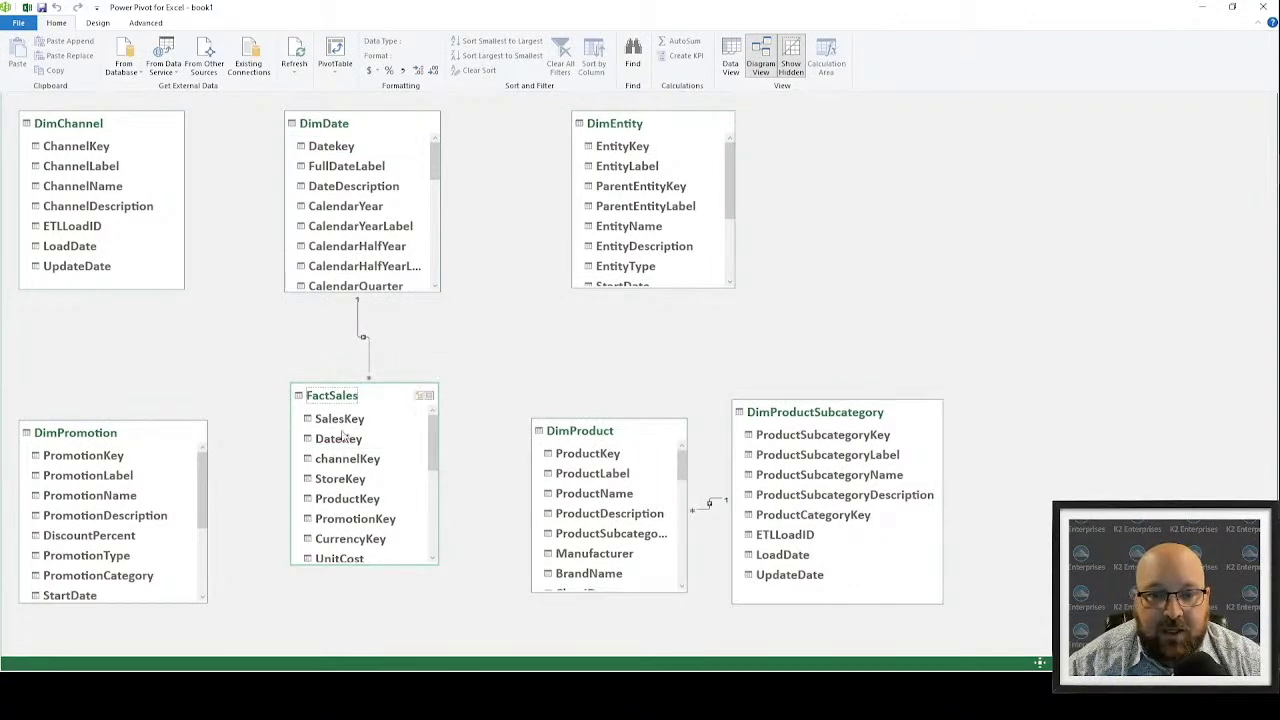
{"action": "double_click", "coordinate": [360, 318]}
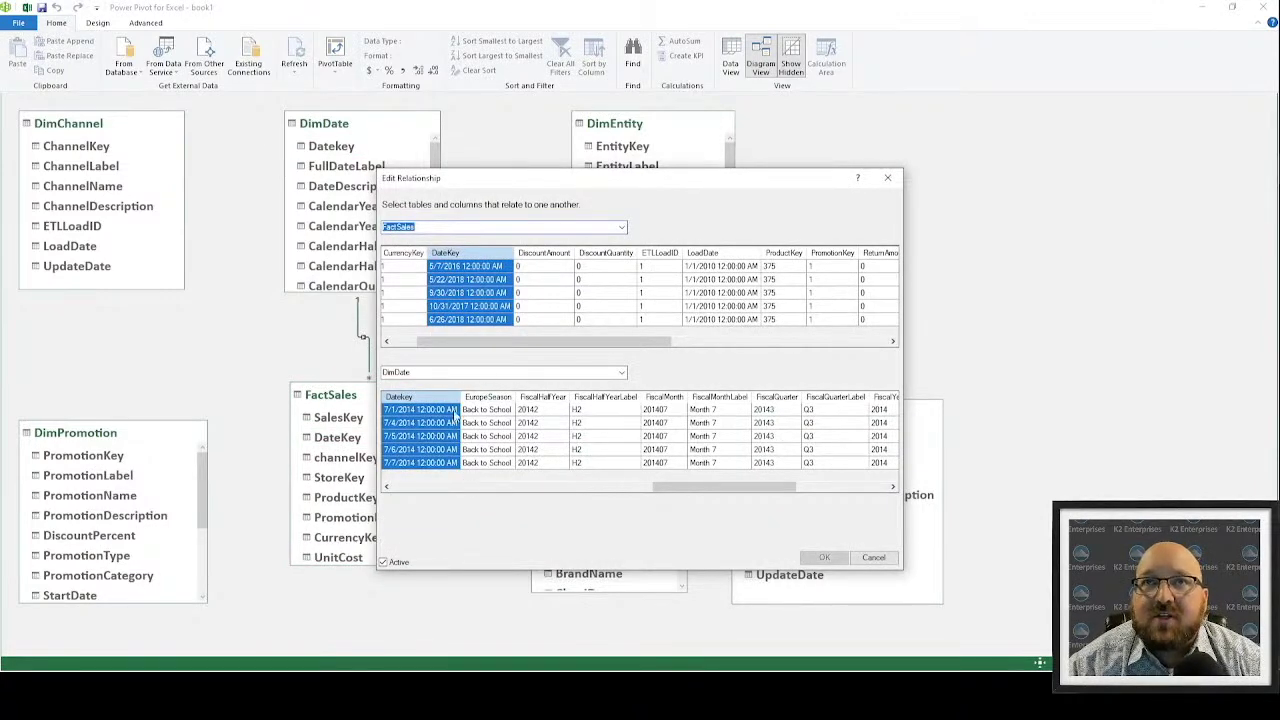
{"action": "left_click", "coordinate": [887, 178]}
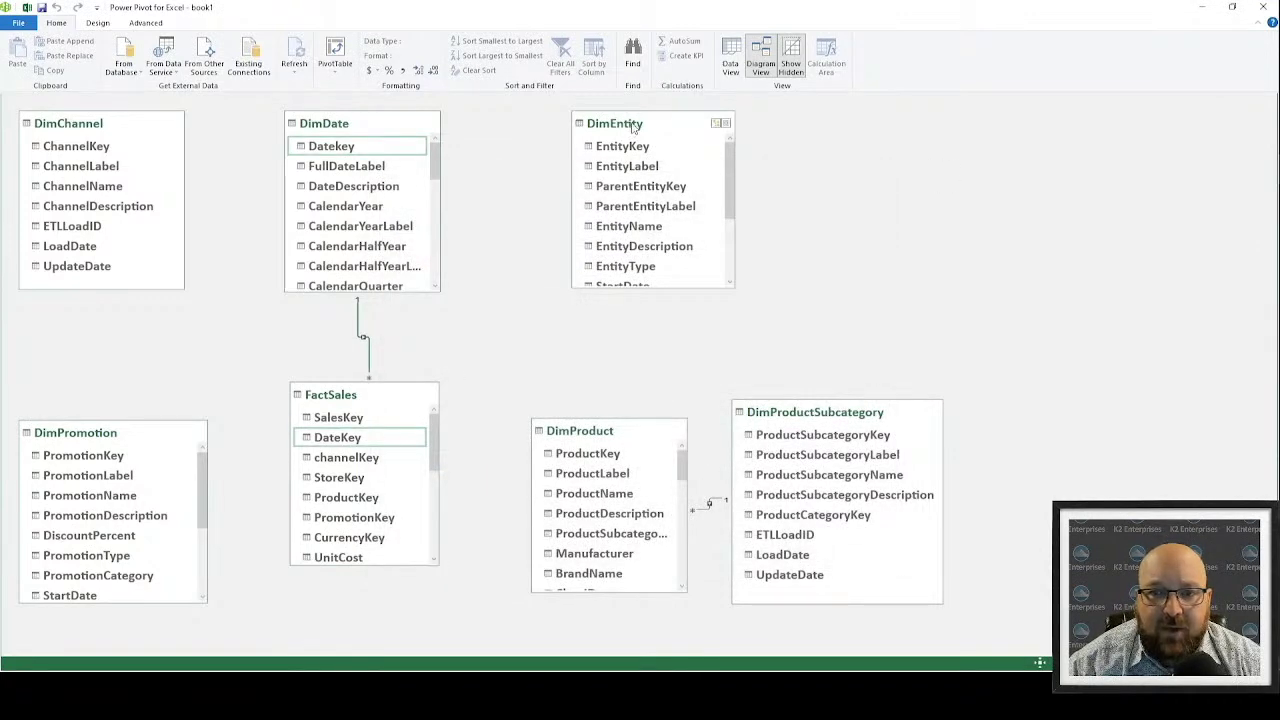
Step: Shift DimEntity and DimChannel slightly in the diagram, and relate DimChannel's ChannelKey to channelKey in FactSales
{"action": "left_click_drag", "start_coordinate": [632, 126], "coordinate": [592, 147]}
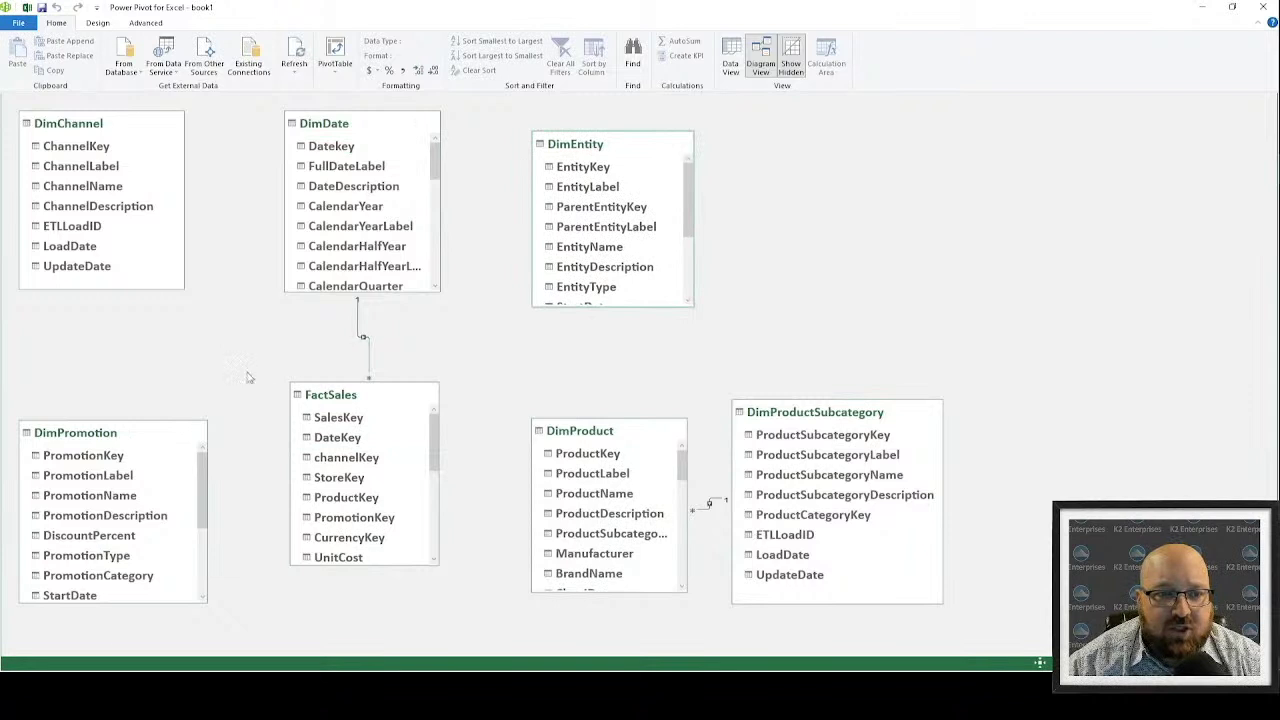
{"action": "scroll", "coordinate": [352, 500], "scroll_direction": "down", "scroll_amount": 4}
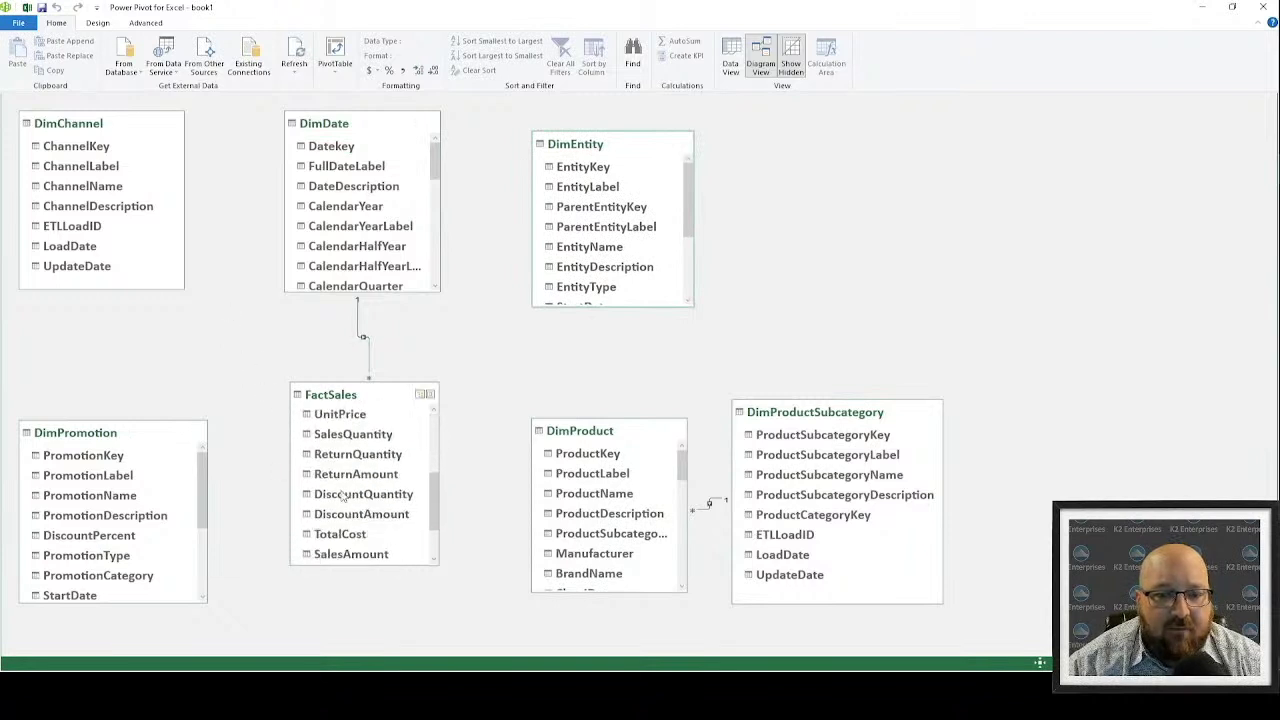
{"action": "scroll", "coordinate": [355, 505], "scroll_direction": "up", "scroll_amount": 4}
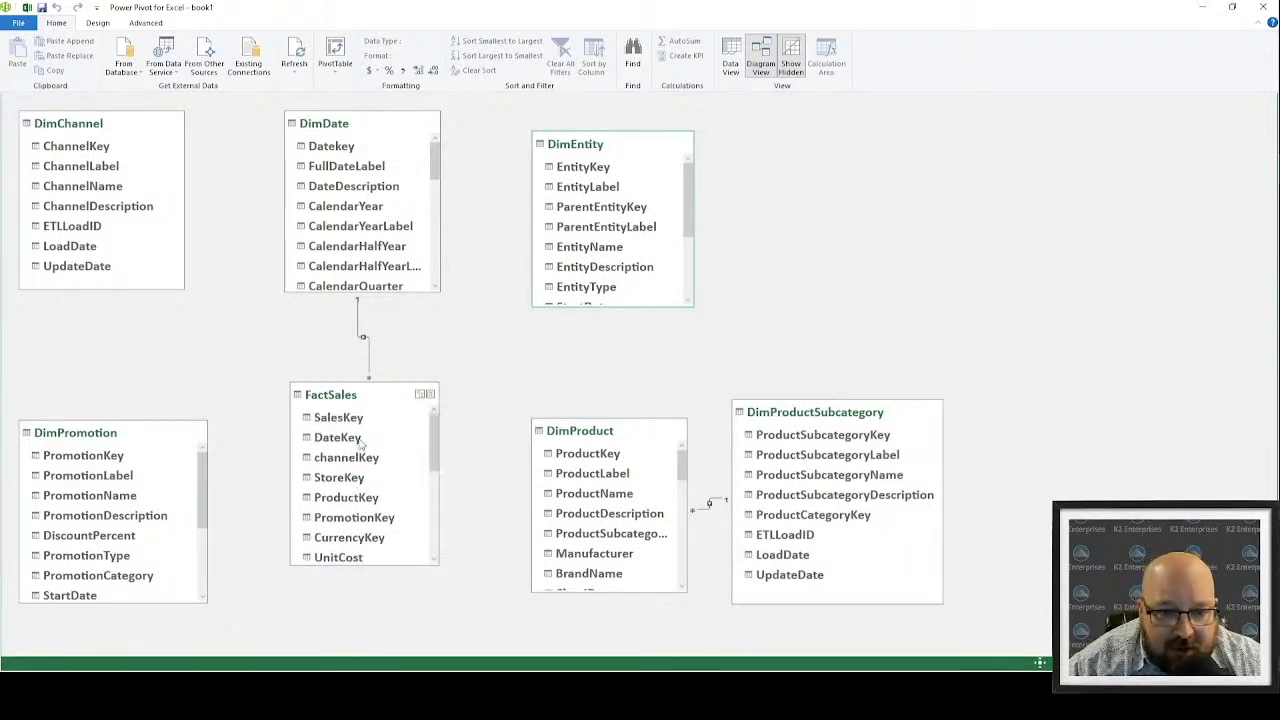
{"action": "left_click_drag", "start_coordinate": [107, 121], "coordinate": [132, 146]}
{"action": "left_click_drag", "start_coordinate": [100, 171], "coordinate": [375, 458]}
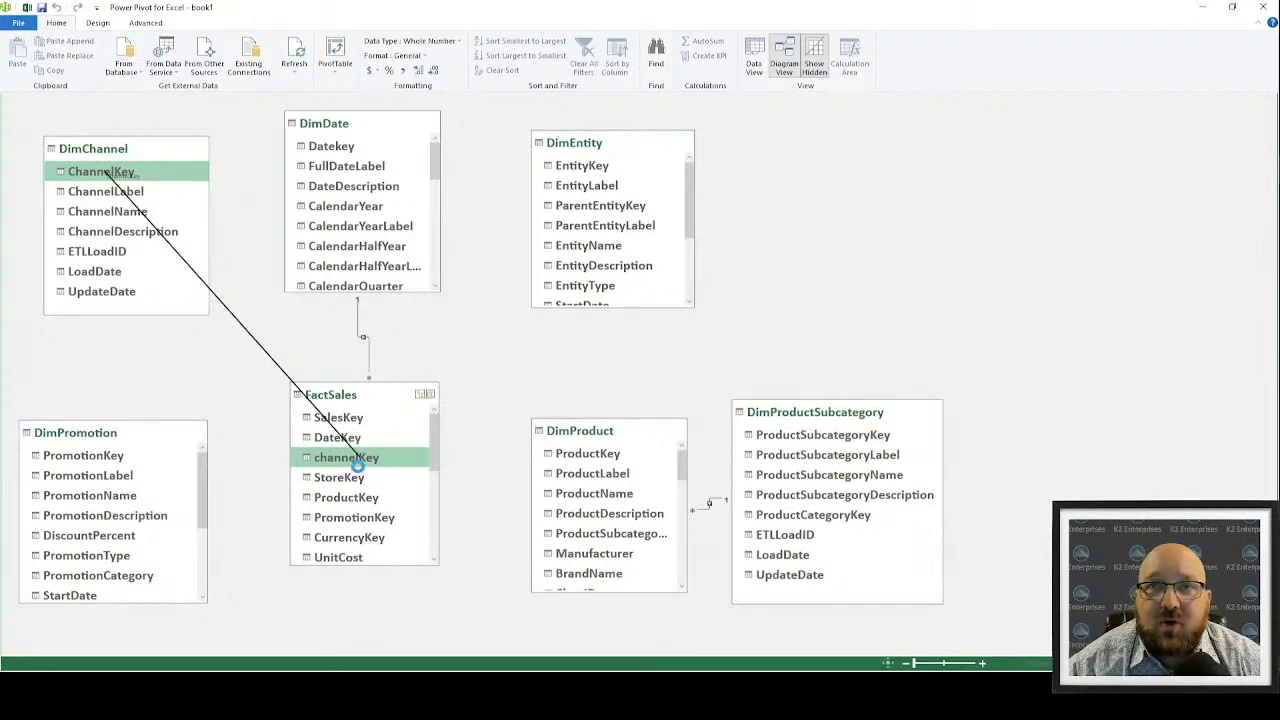
{"action": "left_click_drag", "start_coordinate": [357, 465], "coordinate": [357, 465]}
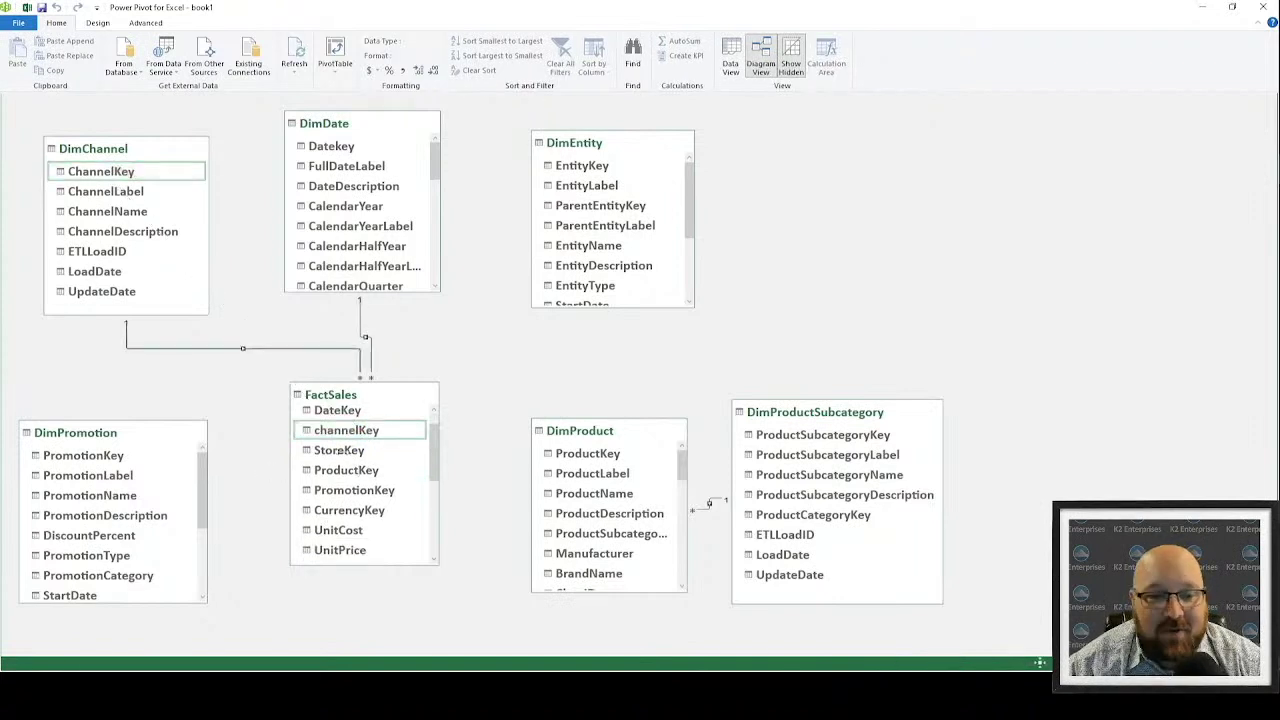
Step: Check the FactSales key fields and relate DimPromotion's PromotionKey to PromotionKey in FactSales
{"action": "scroll", "coordinate": [375, 470], "scroll_direction": "down", "scroll_amount": 3}
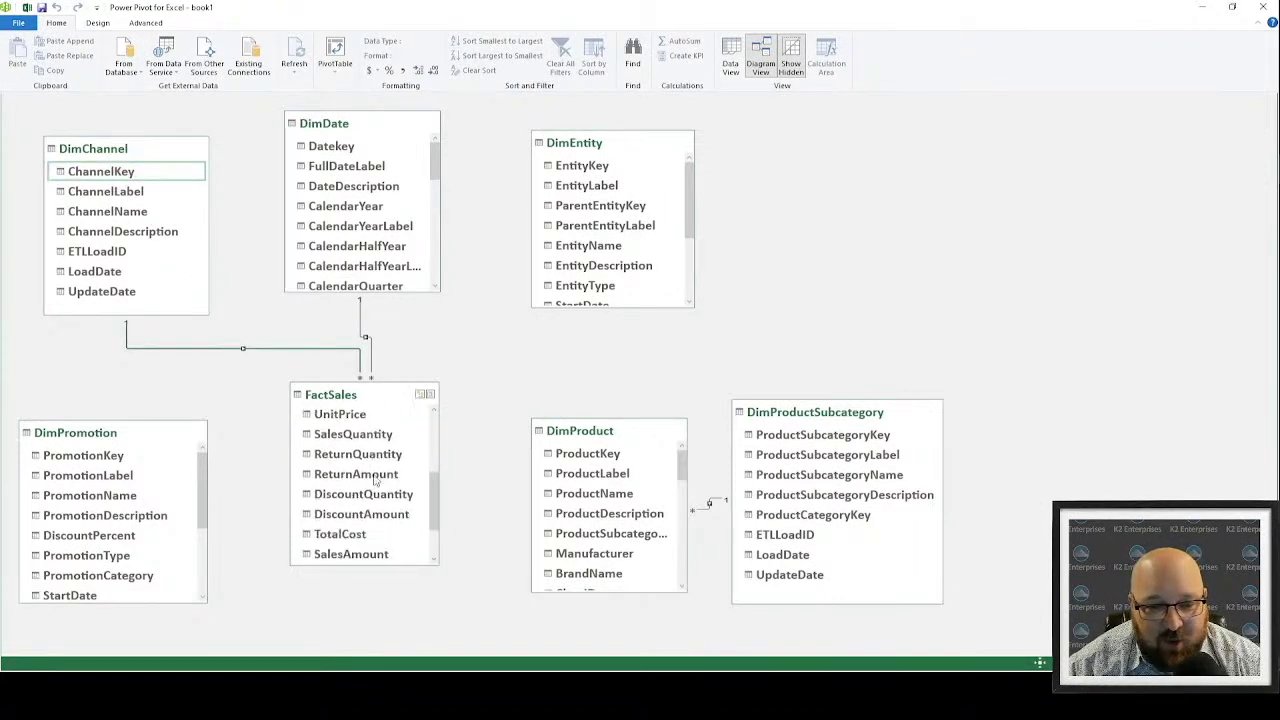
{"action": "scroll", "coordinate": [376, 482], "scroll_direction": "down", "scroll_amount": 1}
{"action": "scroll", "coordinate": [376, 481], "scroll_direction": "up", "scroll_amount": 3}
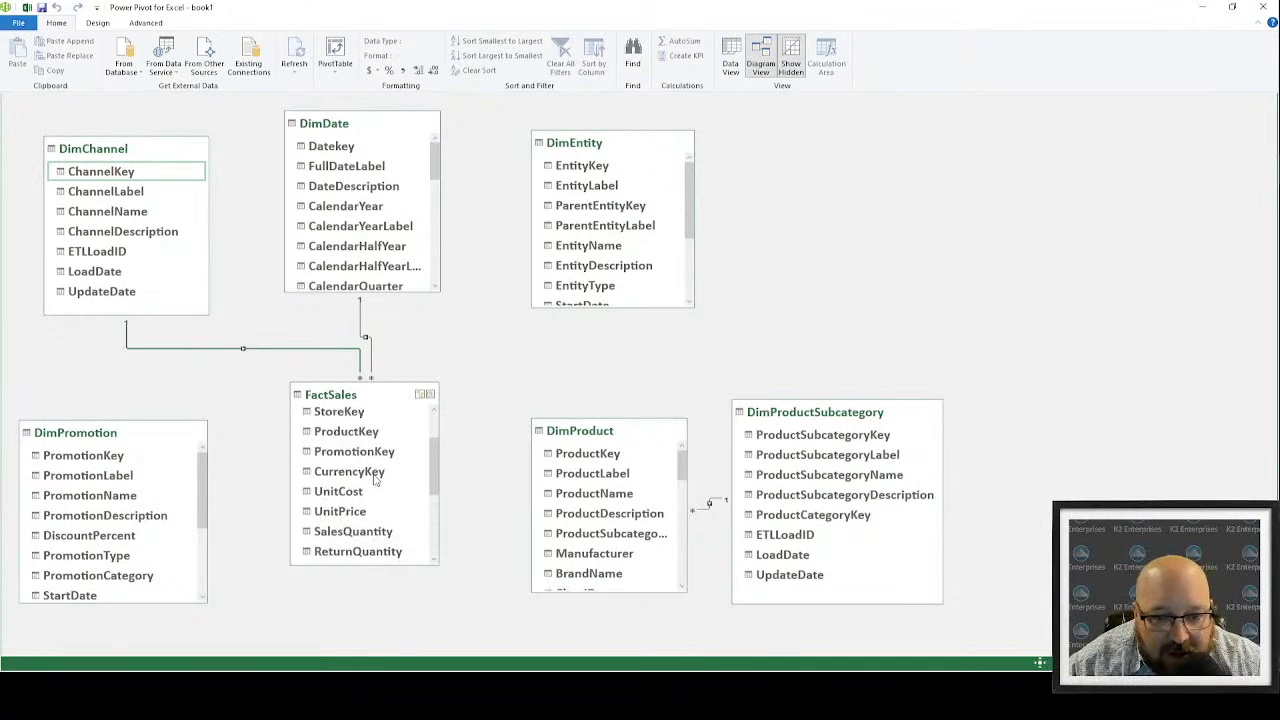
{"action": "scroll", "coordinate": [375, 480], "scroll_direction": "up", "scroll_amount": 1}
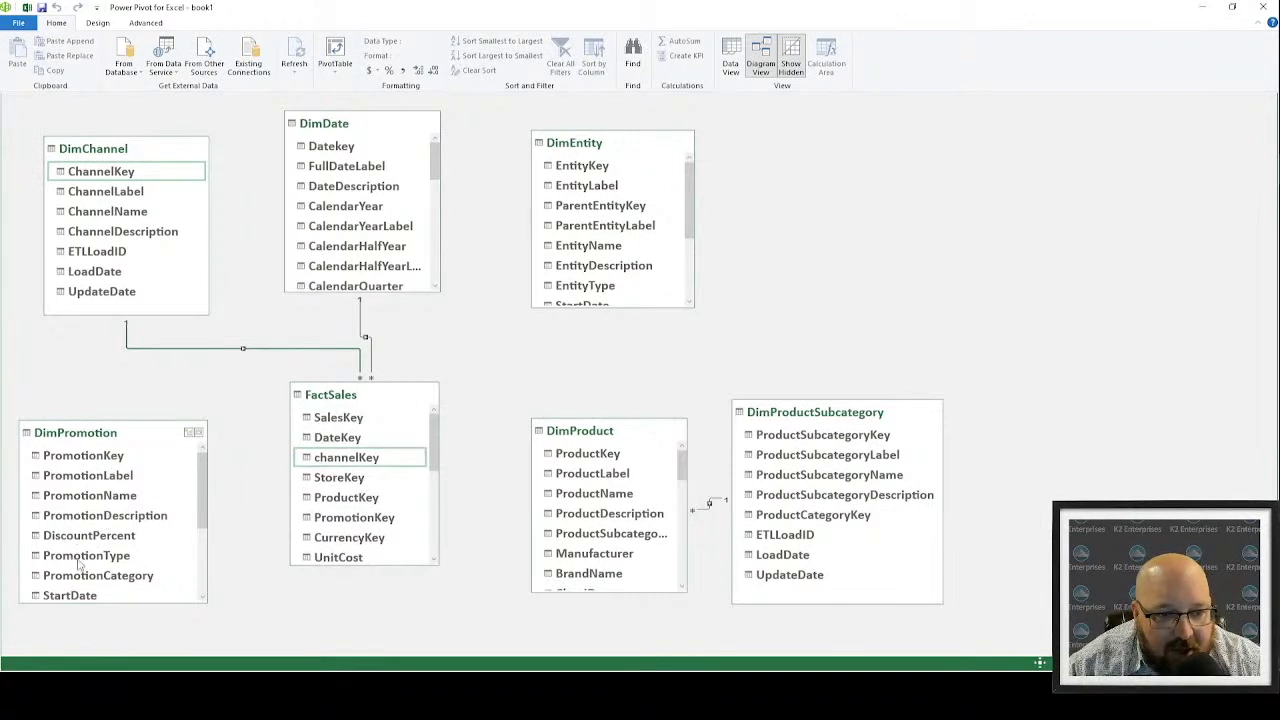
{"action": "left_click_drag", "start_coordinate": [88, 460], "coordinate": [378, 522]}
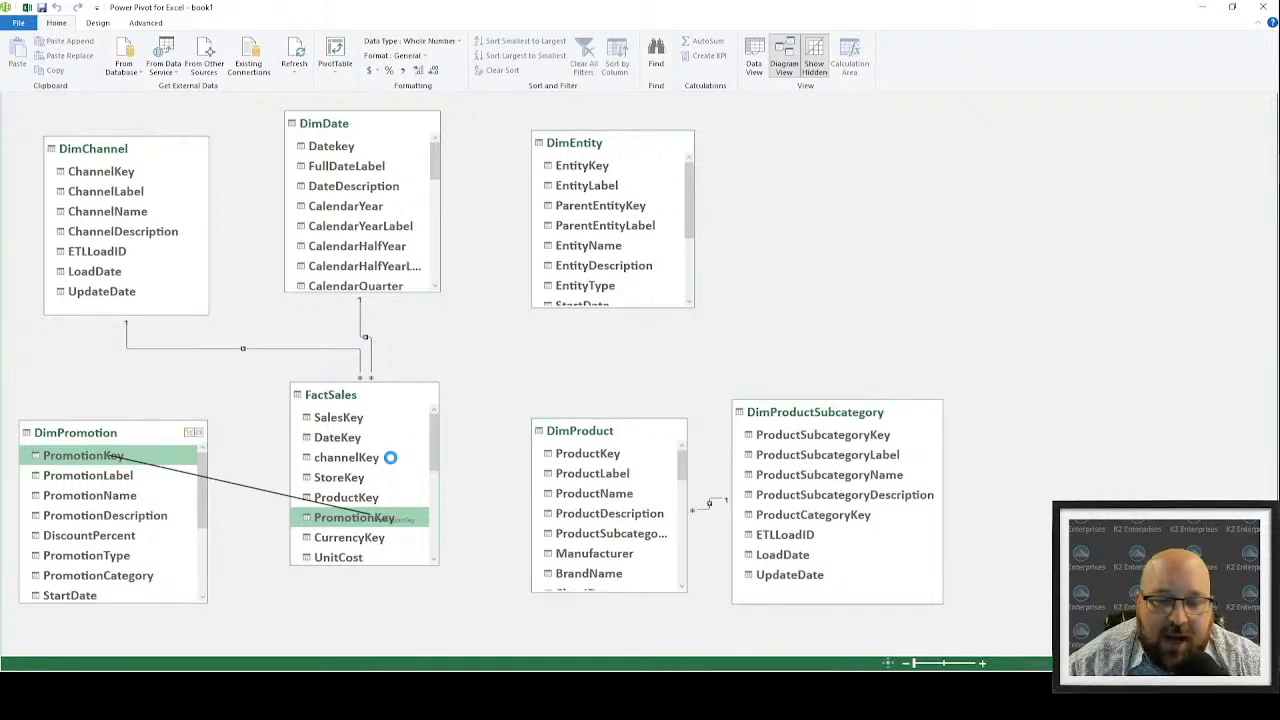
Step: Look through the FactSales fields for an entity key, and permanently delete the DimEntity table from the model
{"action": "scroll", "coordinate": [420, 434], "scroll_direction": "down", "scroll_amount": 1}
{"action": "scroll", "coordinate": [366, 505], "scroll_direction": "down", "scroll_amount": 1}
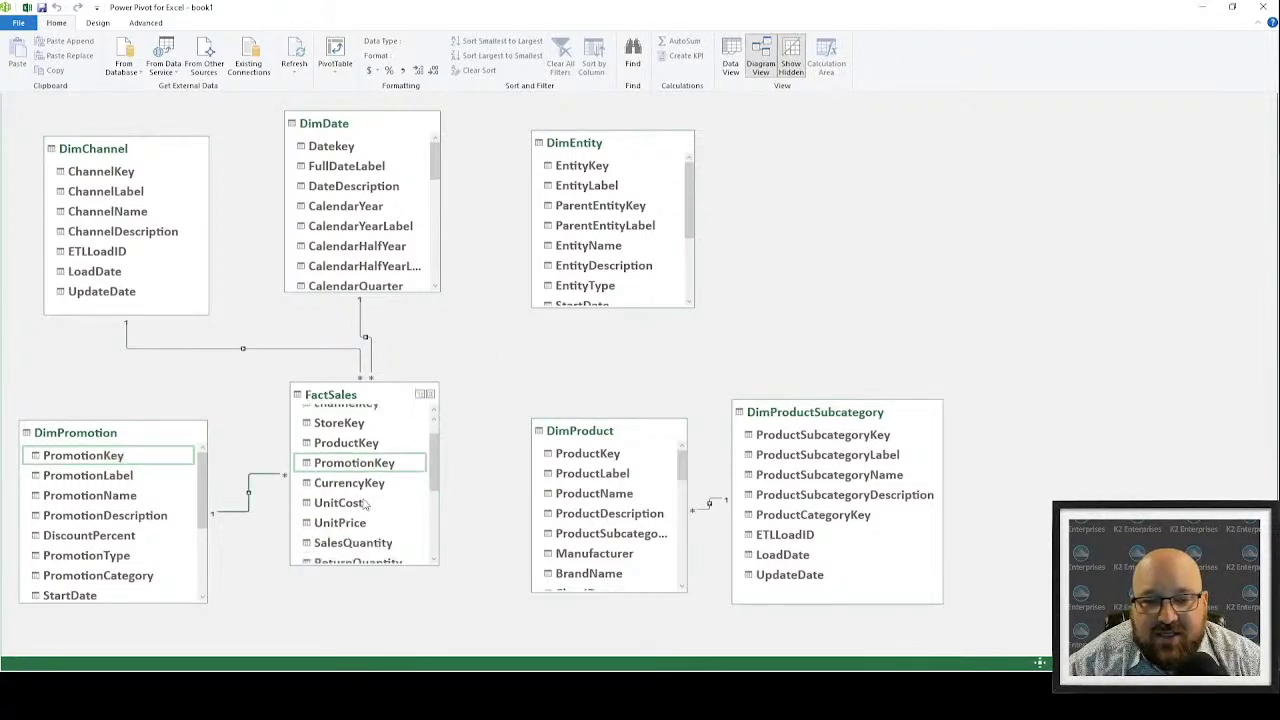
{"action": "scroll", "coordinate": [366, 505], "scroll_direction": "down", "scroll_amount": 4}
{"action": "scroll", "coordinate": [366, 505], "scroll_direction": "up", "scroll_amount": 1}
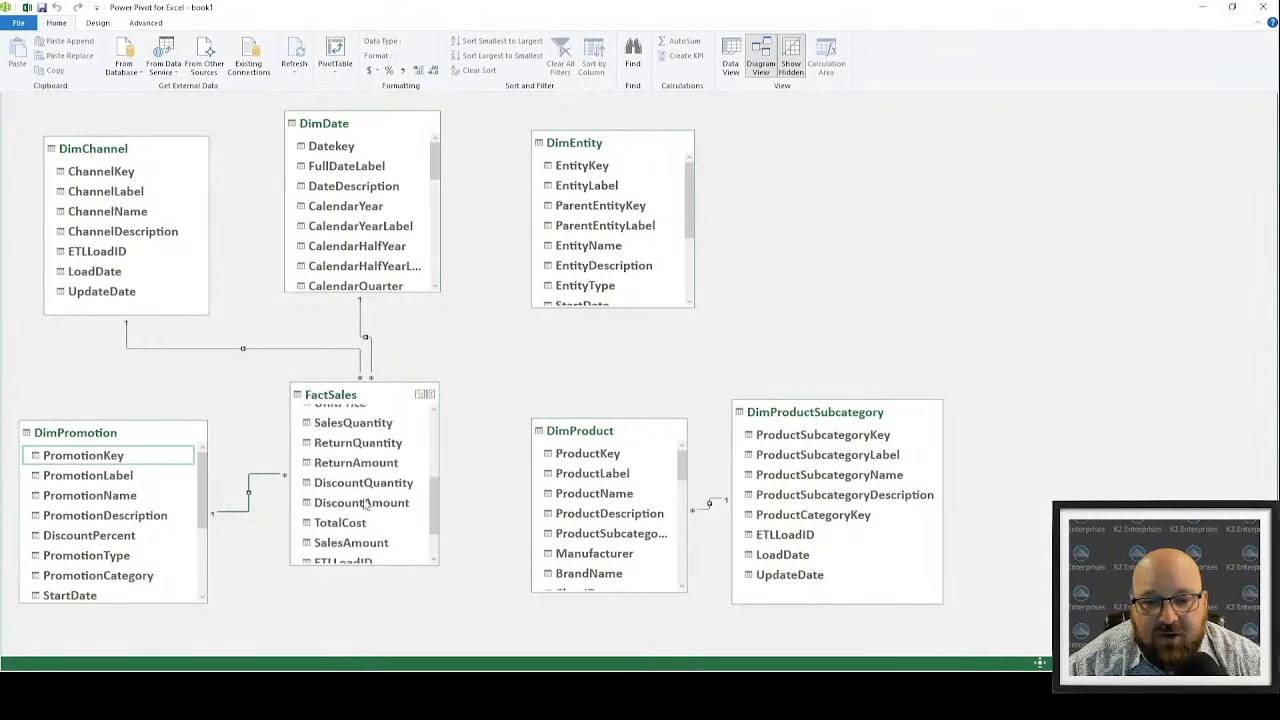
{"action": "scroll", "coordinate": [366, 505], "scroll_direction": "up", "scroll_amount": 4}
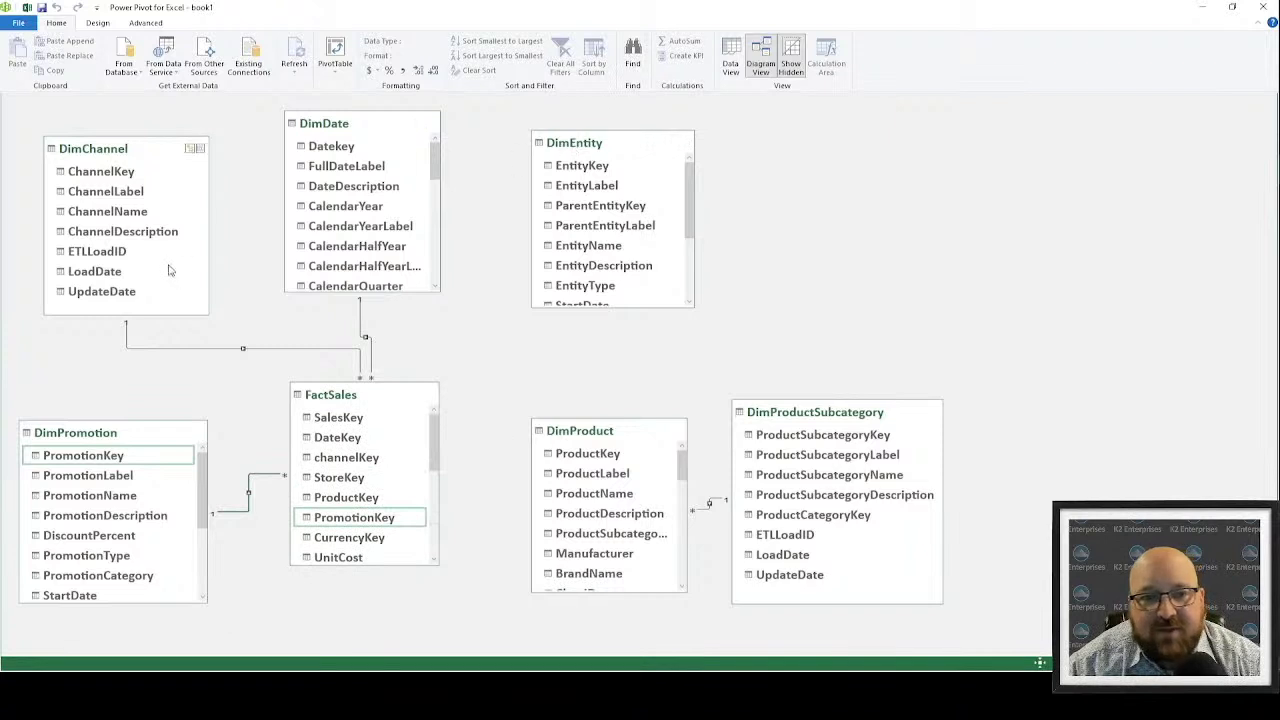
{"action": "left_click", "coordinate": [566, 131]}
{"action": "key", "text": "Delete"}
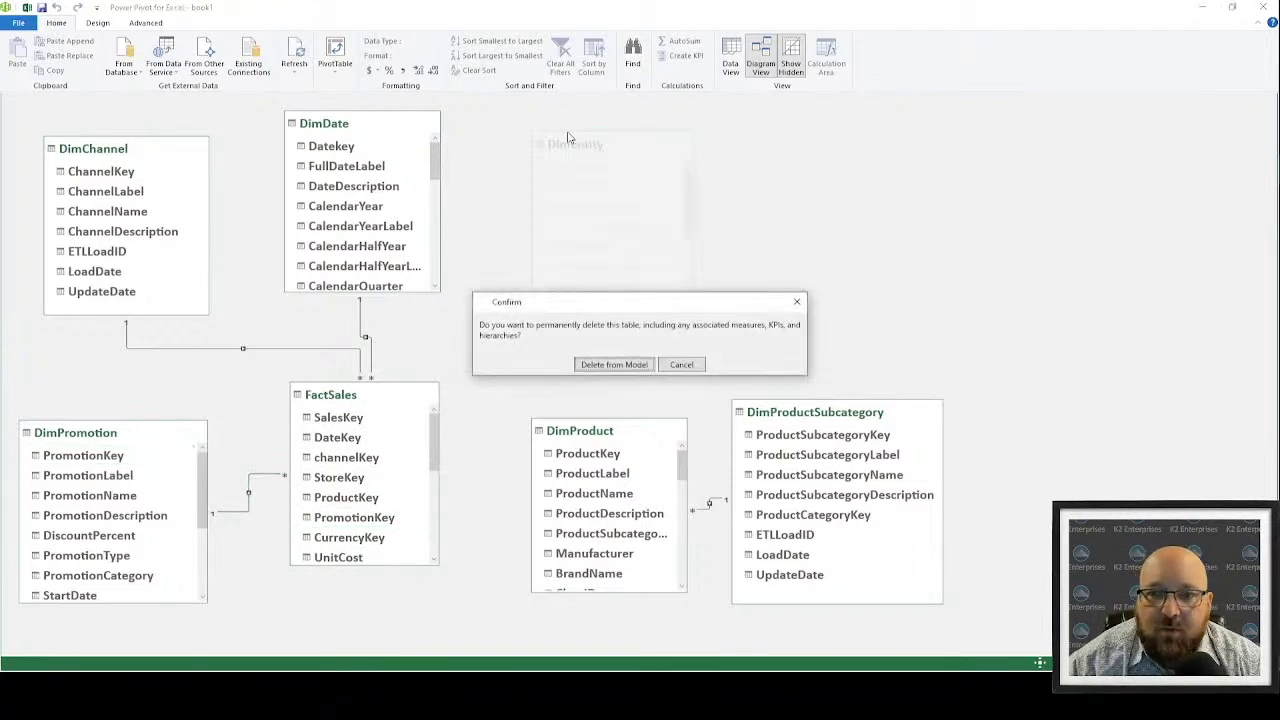
{"action": "left_click", "coordinate": [604, 364]}
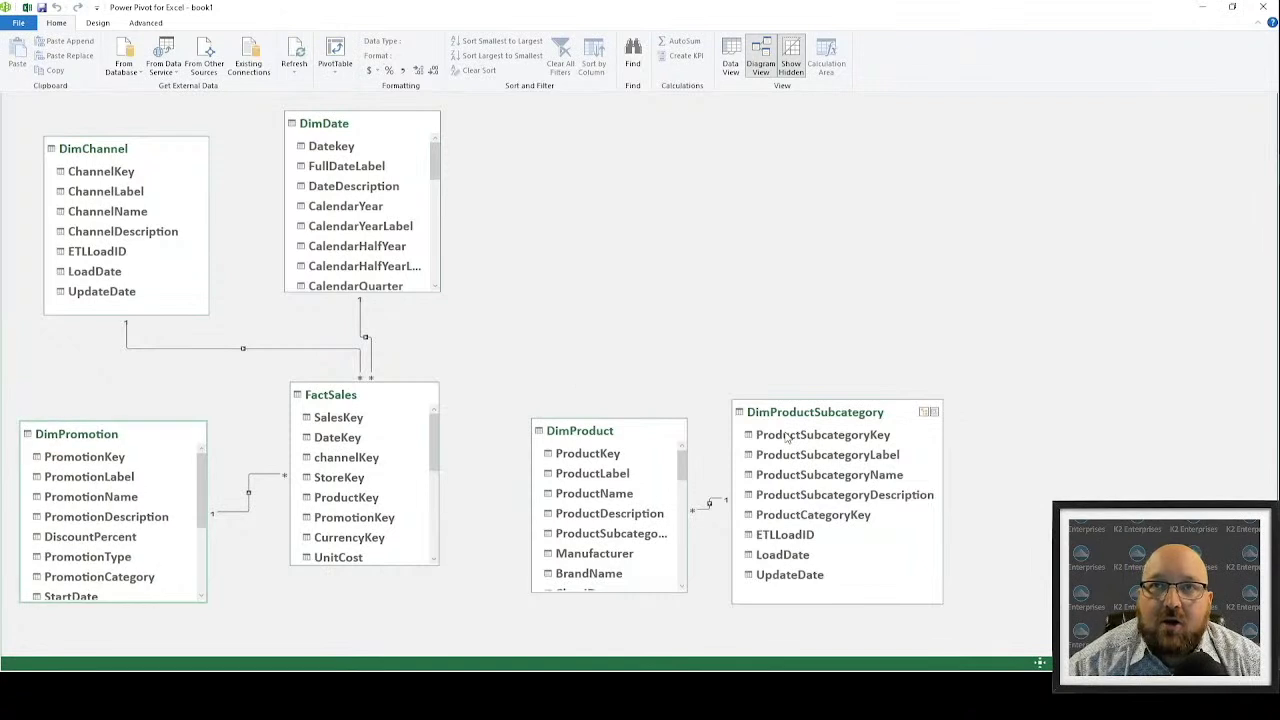
Step: Move DimProduct and DimProductSubcategory slightly higher, and relate ProductKey in FactSales to DimProduct's ProductKey
{"action": "mouse_move", "coordinate": [606, 436]}
{"action": "left_mouse_down"}
{"action": "mouse_move", "coordinate": [592, 377]}
{"action": "mouse_move", "coordinate": [592, 417]}
{"action": "left_mouse_up"}
{"action": "left_click_drag", "start_coordinate": [757, 418], "coordinate": [760, 378]}
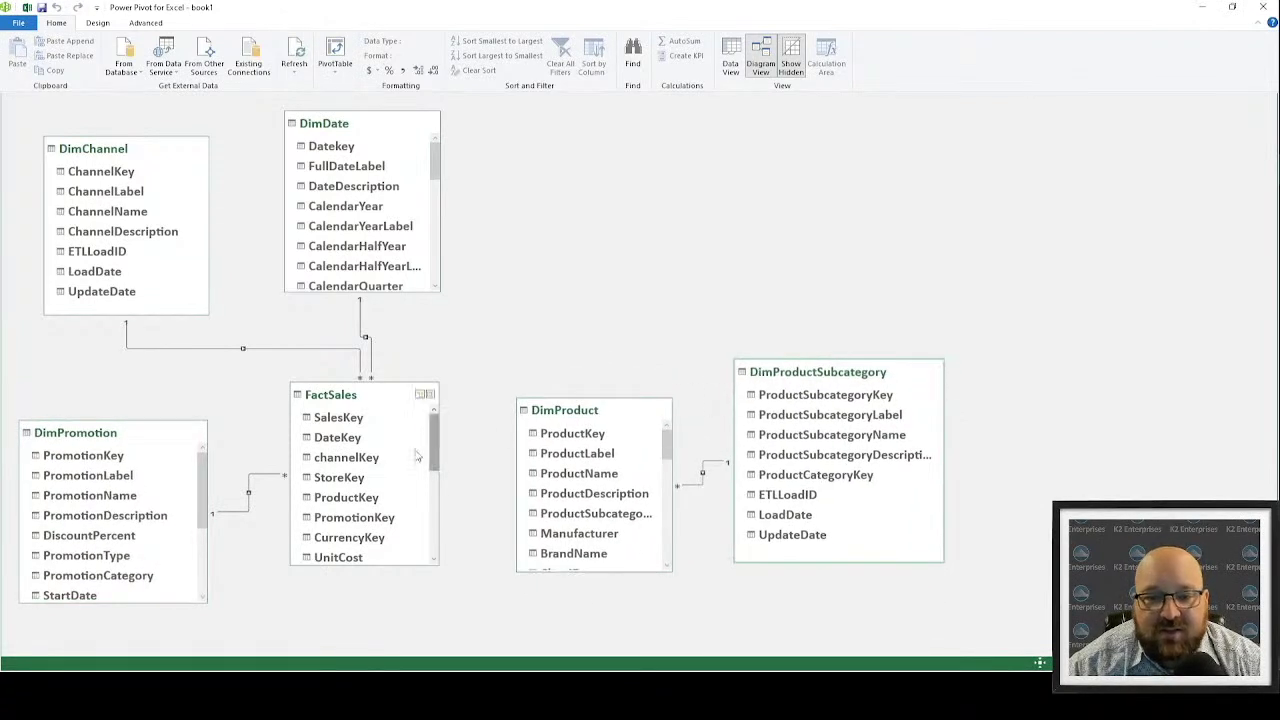
{"action": "left_click_drag", "start_coordinate": [333, 500], "coordinate": [600, 436]}
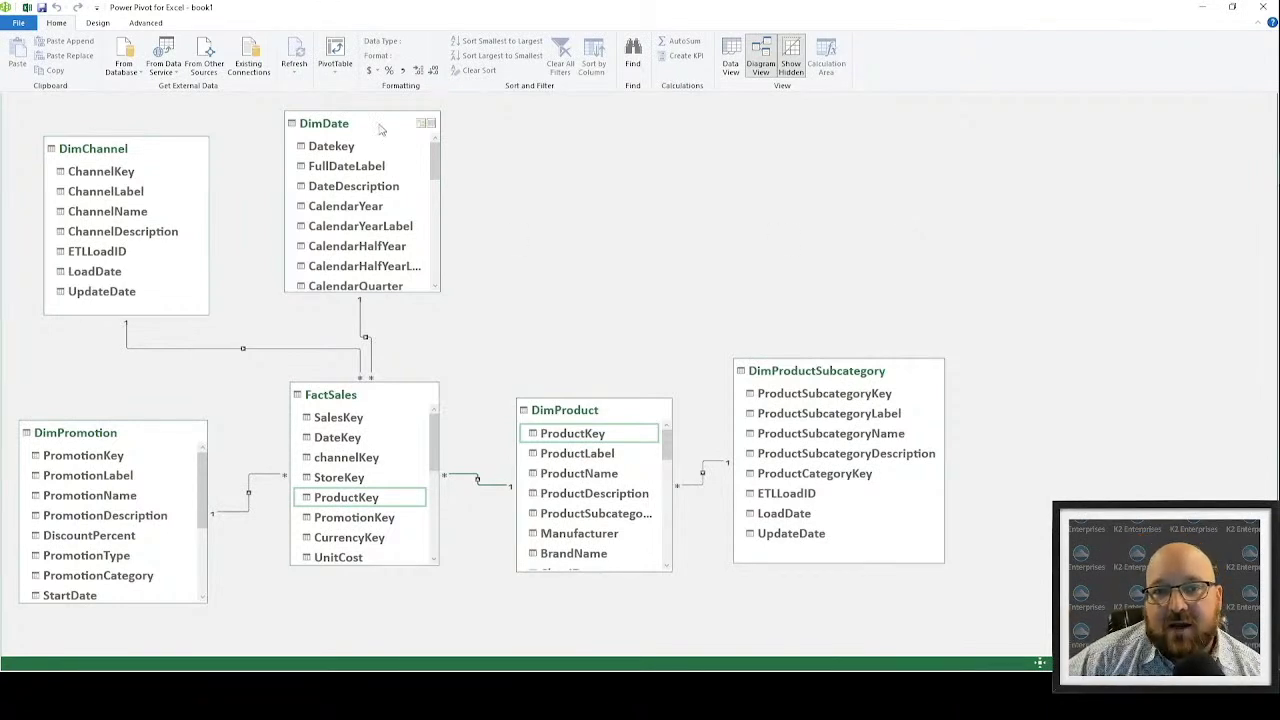
Step: Spread out the diagram by shifting DimDate, DimProduct and DimProductSubcategory further to the right of FactSales
{"action": "left_click_drag", "start_coordinate": [387, 122], "coordinate": [551, 122]}
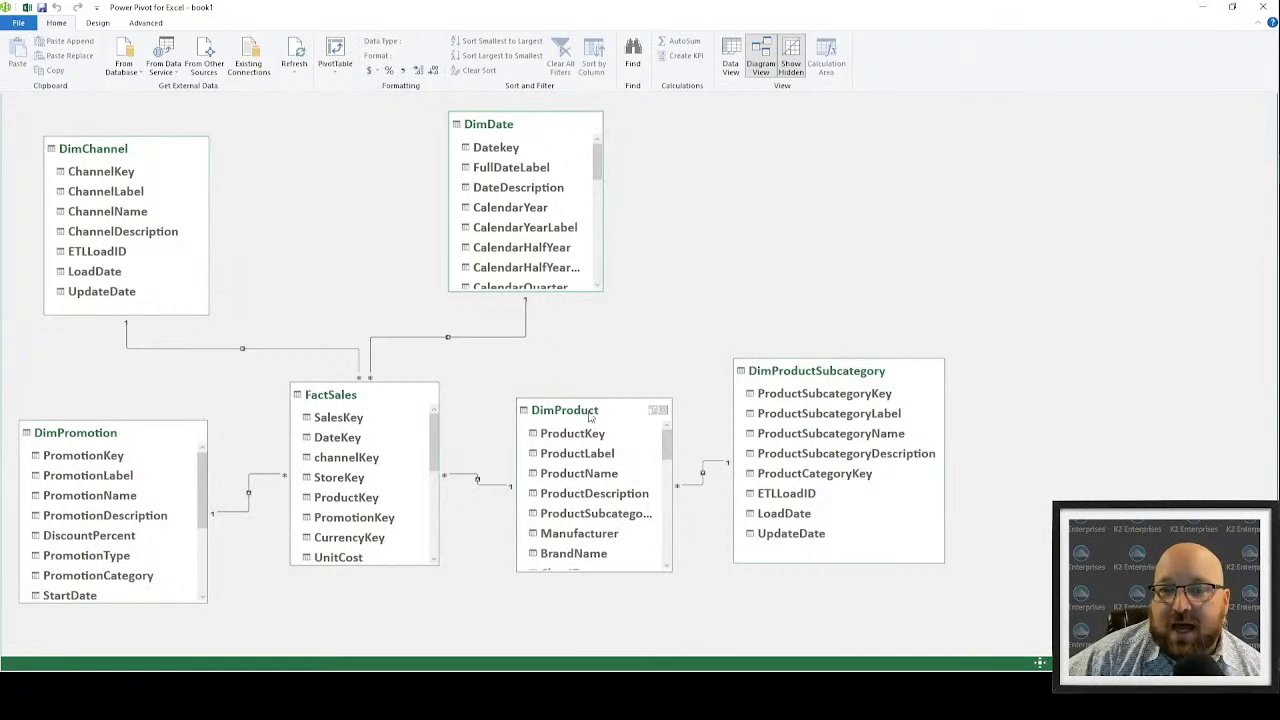
{"action": "left_click_drag", "start_coordinate": [586, 402], "coordinate": [634, 364]}
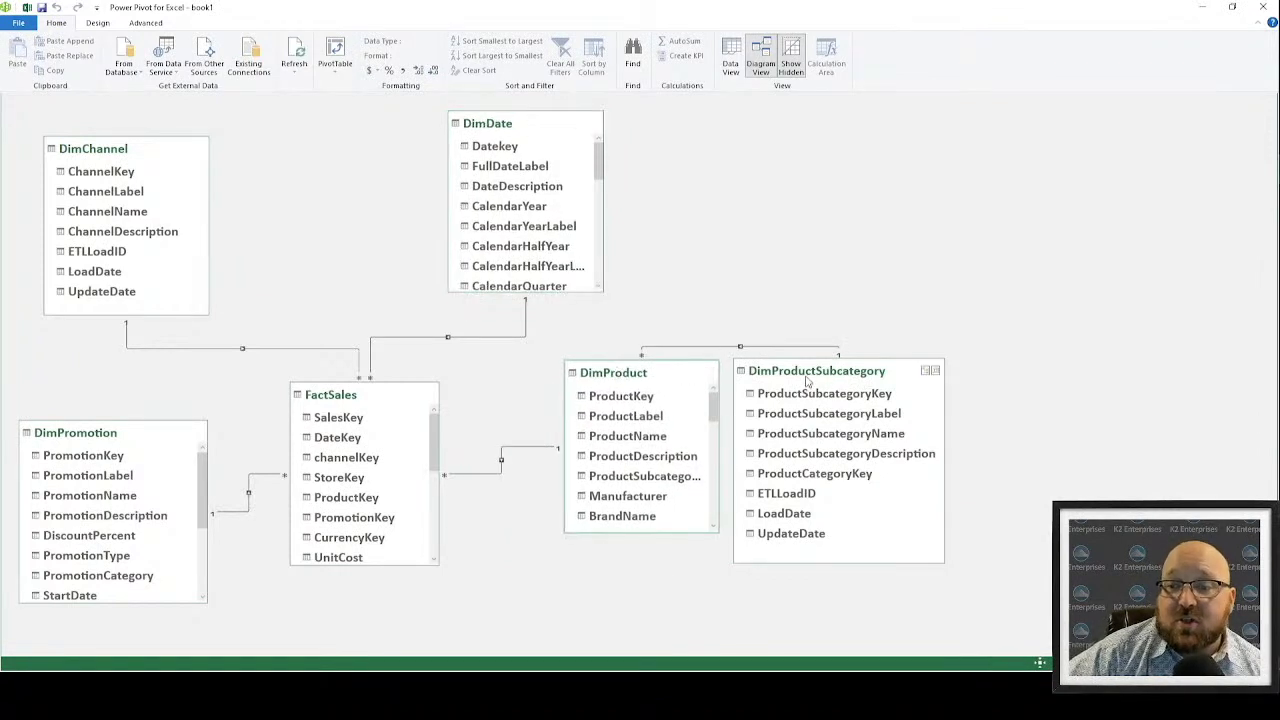
{"action": "left_click_drag", "start_coordinate": [808, 380], "coordinate": [876, 362]}
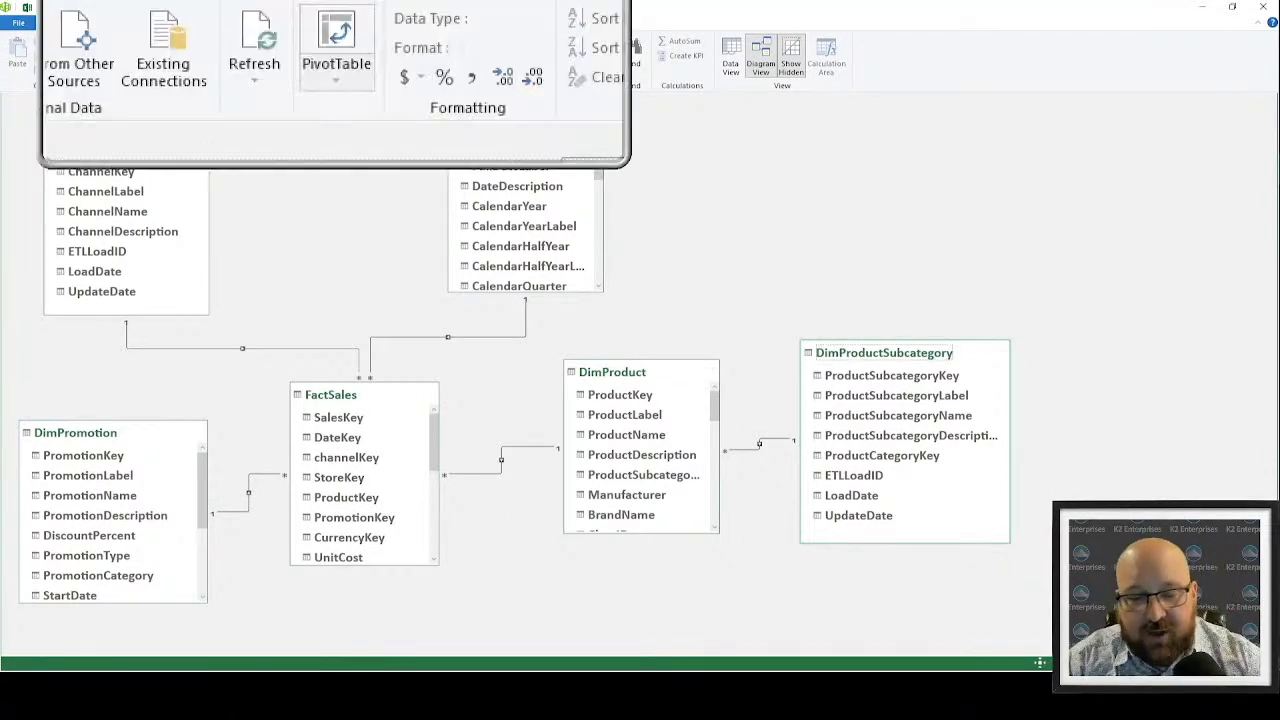
Step: Create a PivotTable from the data model on the existing worksheet, located at Sheet1 cell A1
{"action": "left_click", "coordinate": [339, 60]}
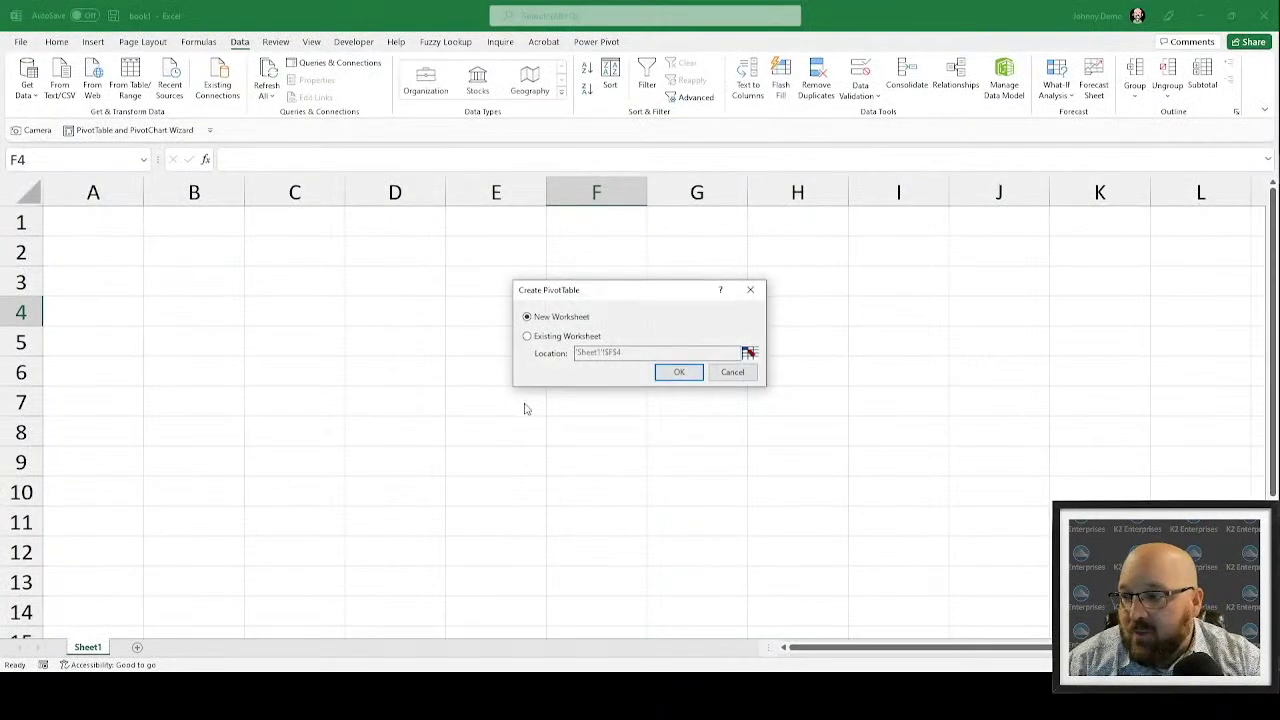
{"action": "left_click", "coordinate": [563, 338]}
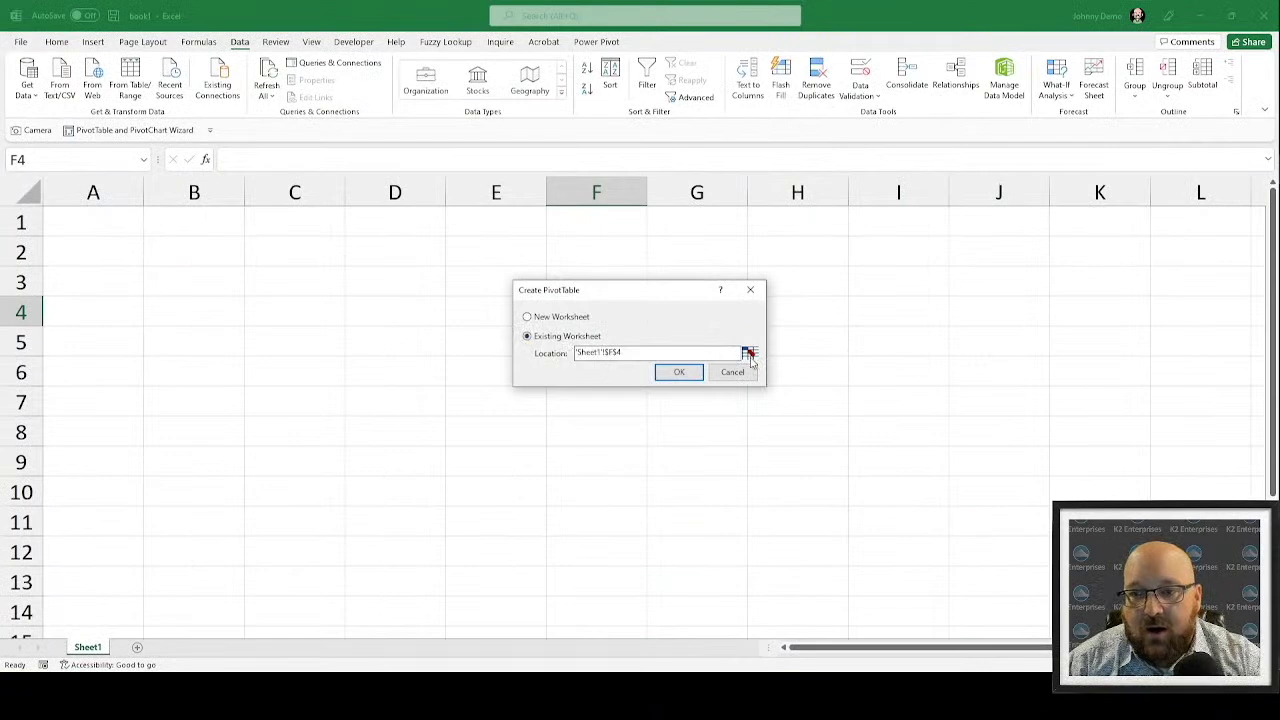
{"action": "left_click", "coordinate": [749, 354]}
{"action": "left_click", "coordinate": [115, 228]}
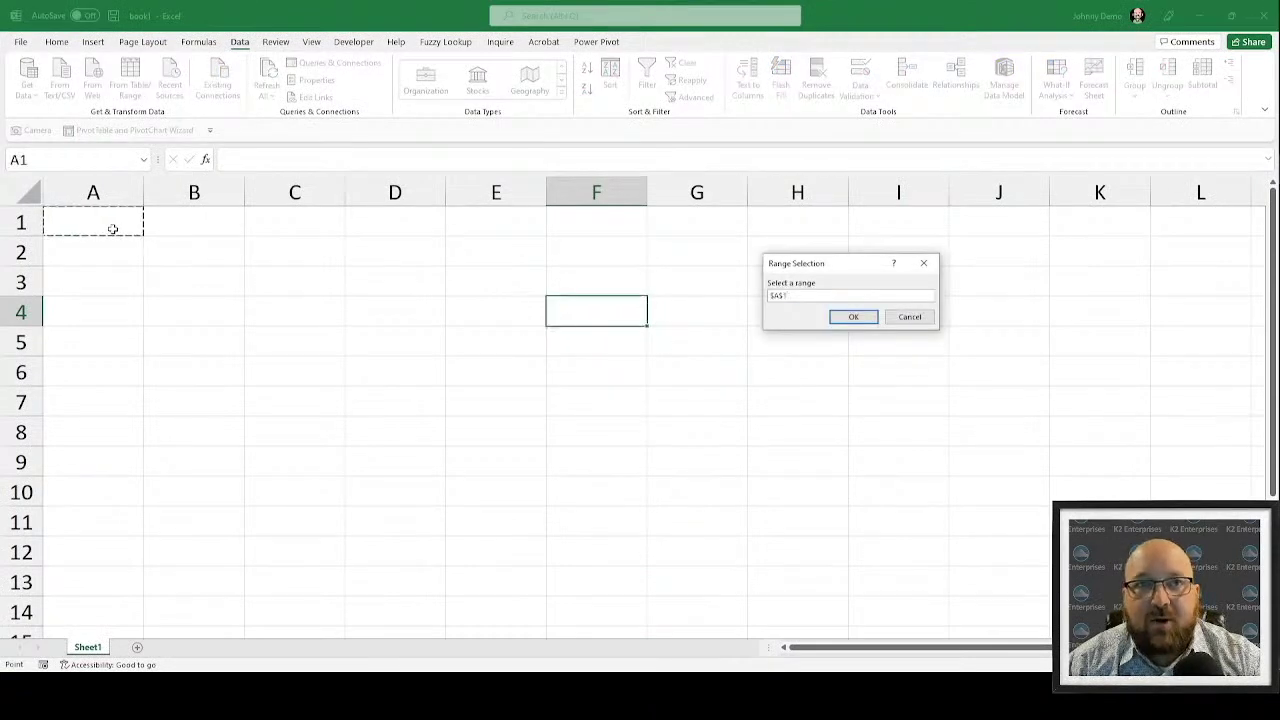
{"action": "key", "text": "Return"}
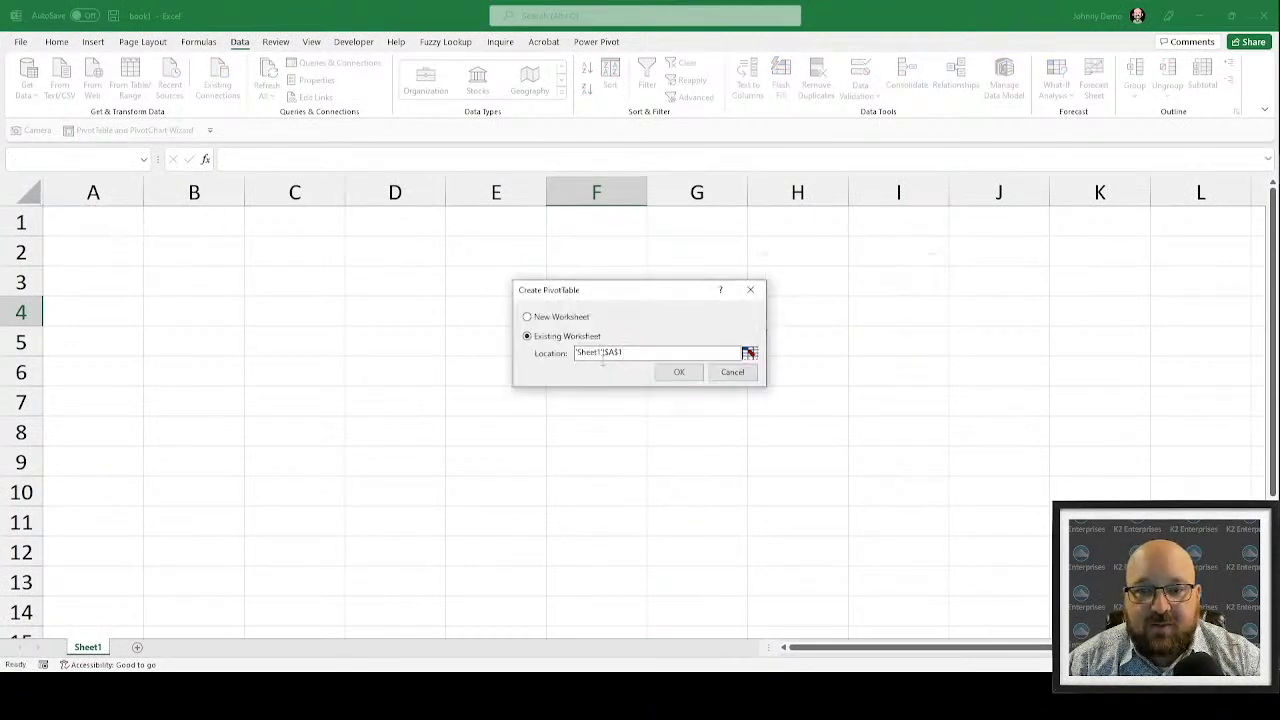
{"action": "left_click", "coordinate": [679, 372]}
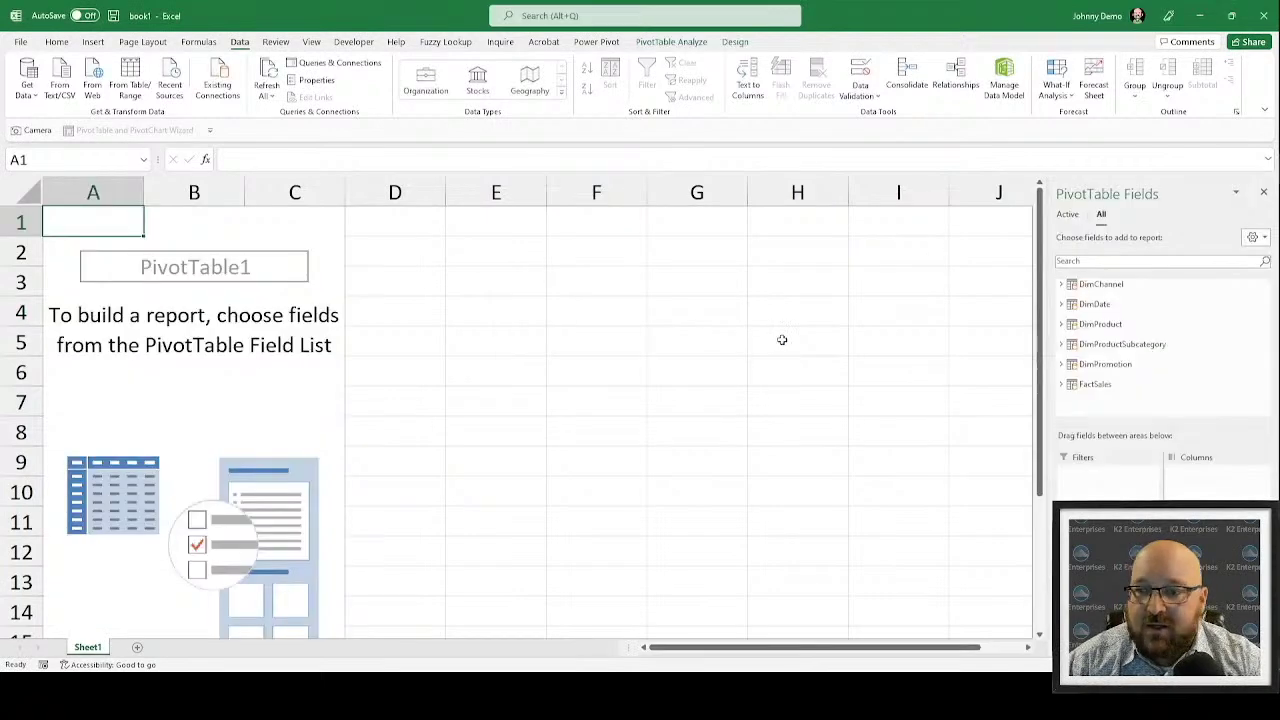
Step: Add SalesAmount from FactSales to the PivotTable's values
{"action": "scroll", "coordinate": [552, 309], "scroll_direction": "down", "scroll_amount": 2}
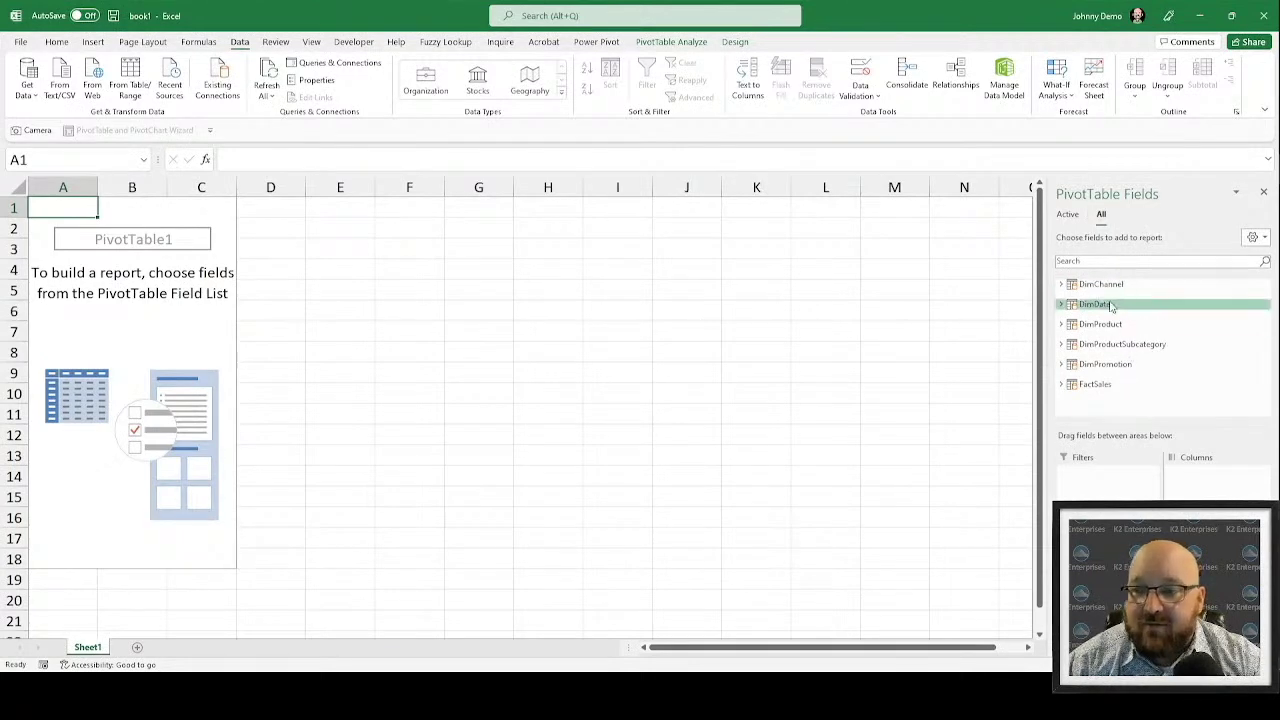
{"action": "left_click", "coordinate": [1061, 387]}
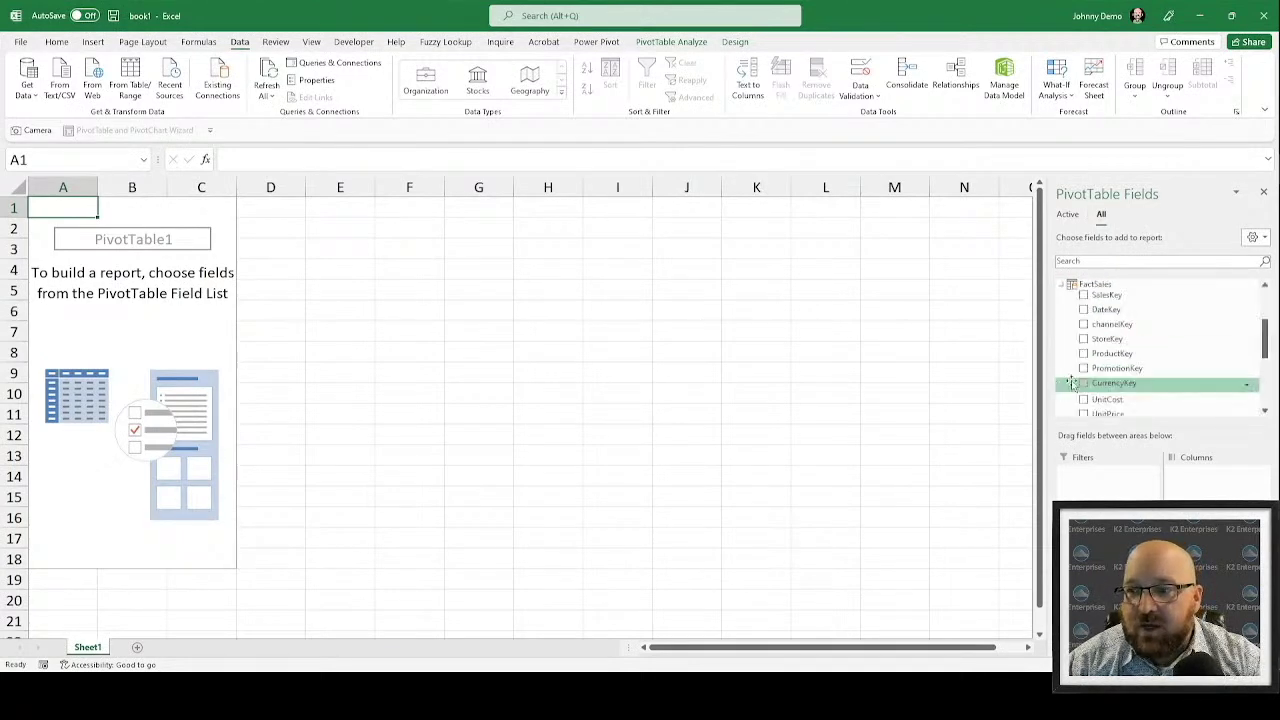
{"action": "scroll", "coordinate": [1148, 307], "scroll_direction": "down", "scroll_amount": 2}
{"action": "scroll", "coordinate": [1148, 307], "scroll_direction": "down", "scroll_amount": 3}
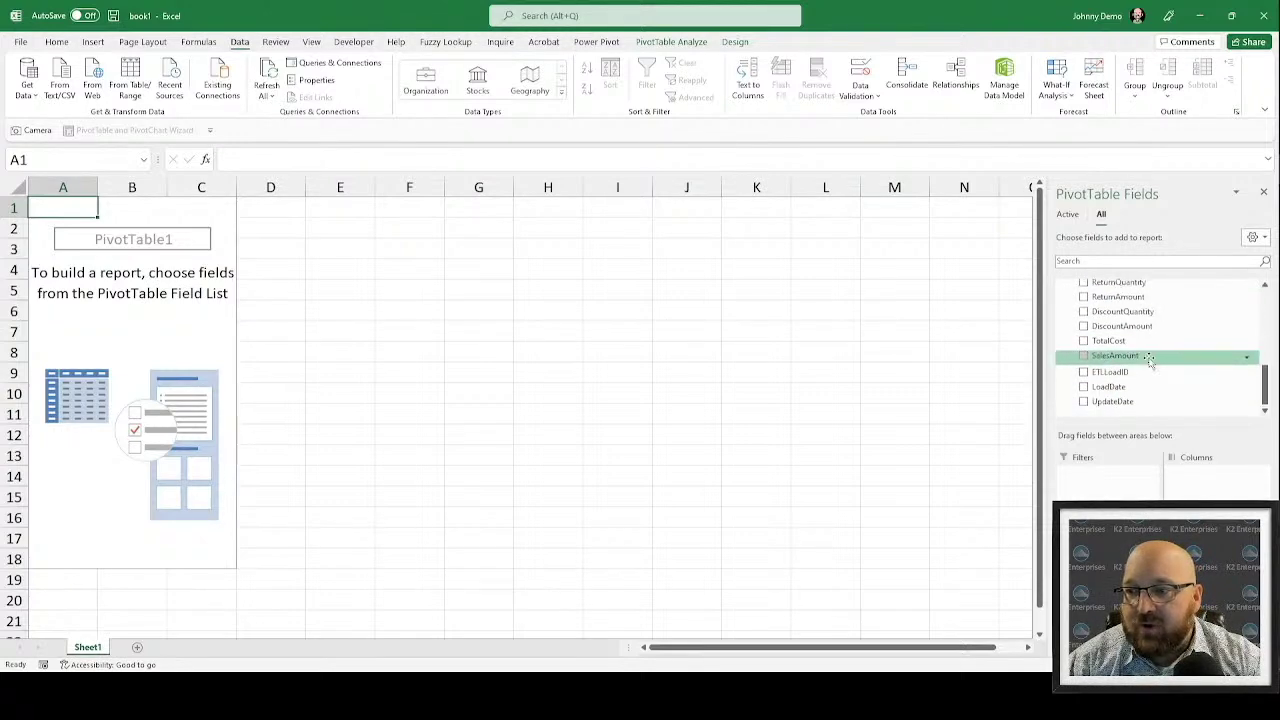
{"action": "left_click_drag", "start_coordinate": [1130, 357], "coordinate": [1190, 576]}
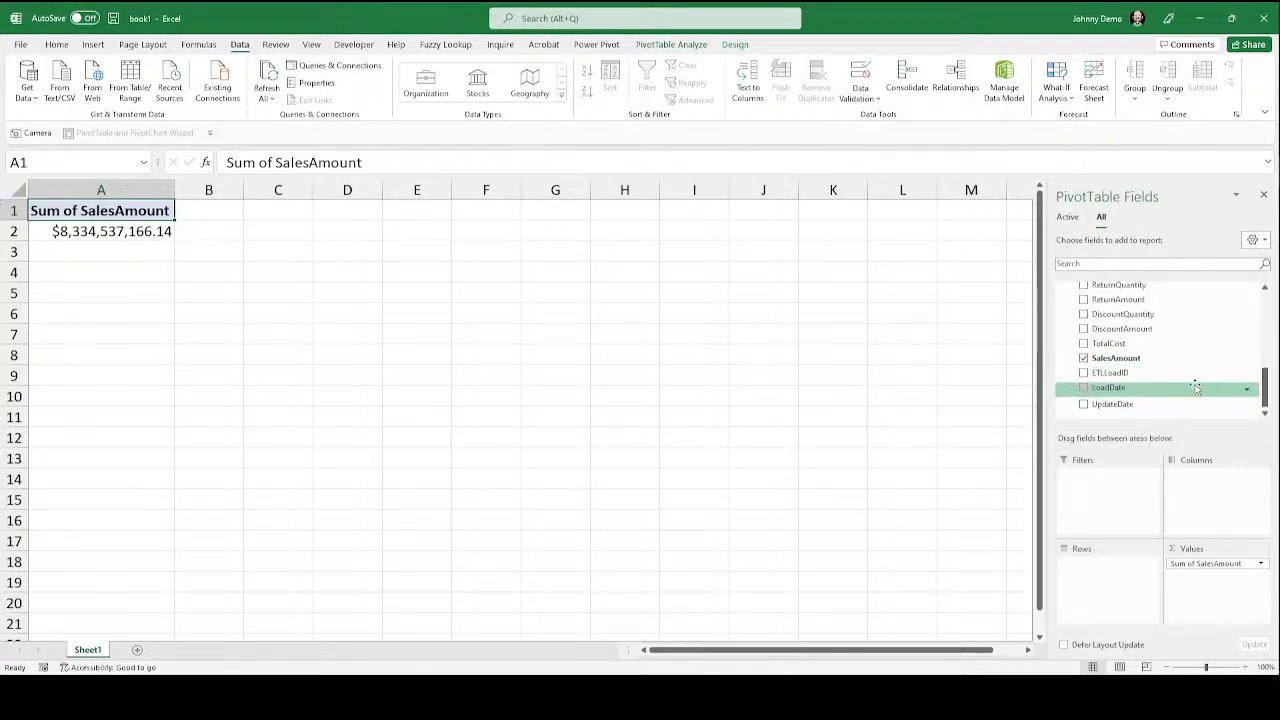
Step: Collapse FactSales and add ProductSubcategoryName from DimProductSubcategory as the PivotTable's row field
{"action": "scroll", "coordinate": [1195, 388], "scroll_direction": "up", "scroll_amount": 5}
{"action": "left_click", "coordinate": [1063, 386]}
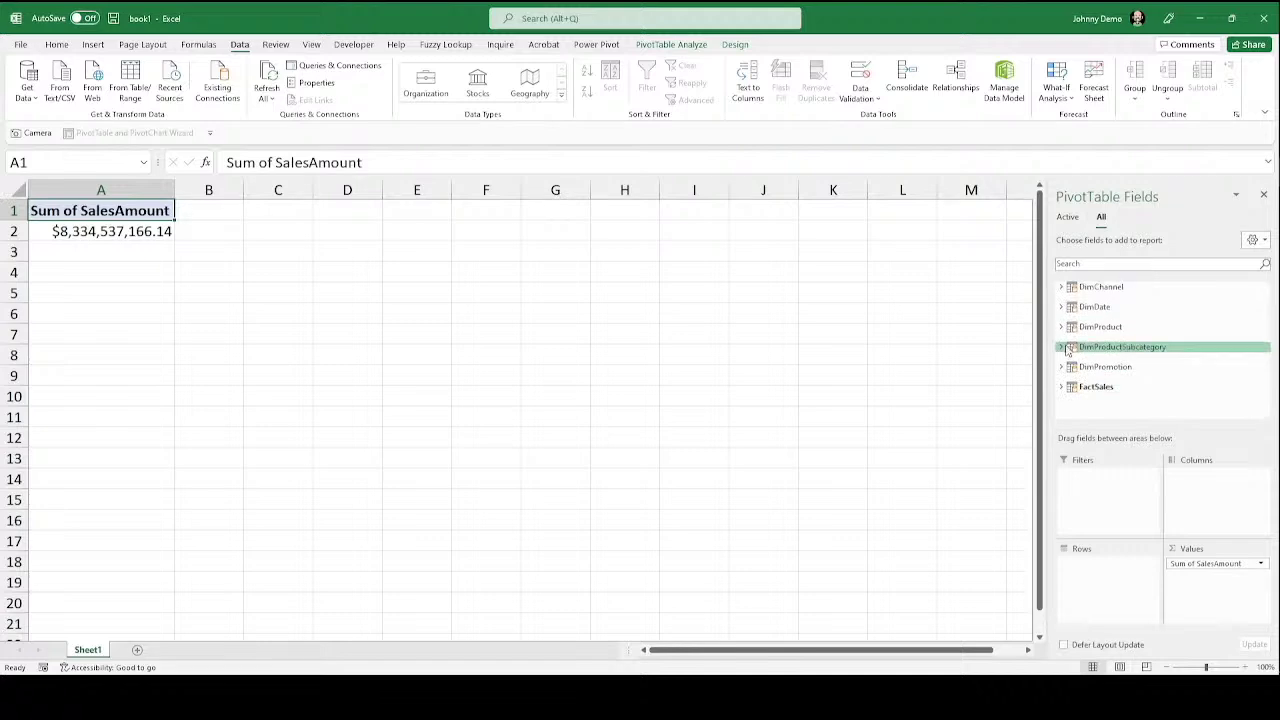
{"action": "left_click", "coordinate": [1064, 347]}
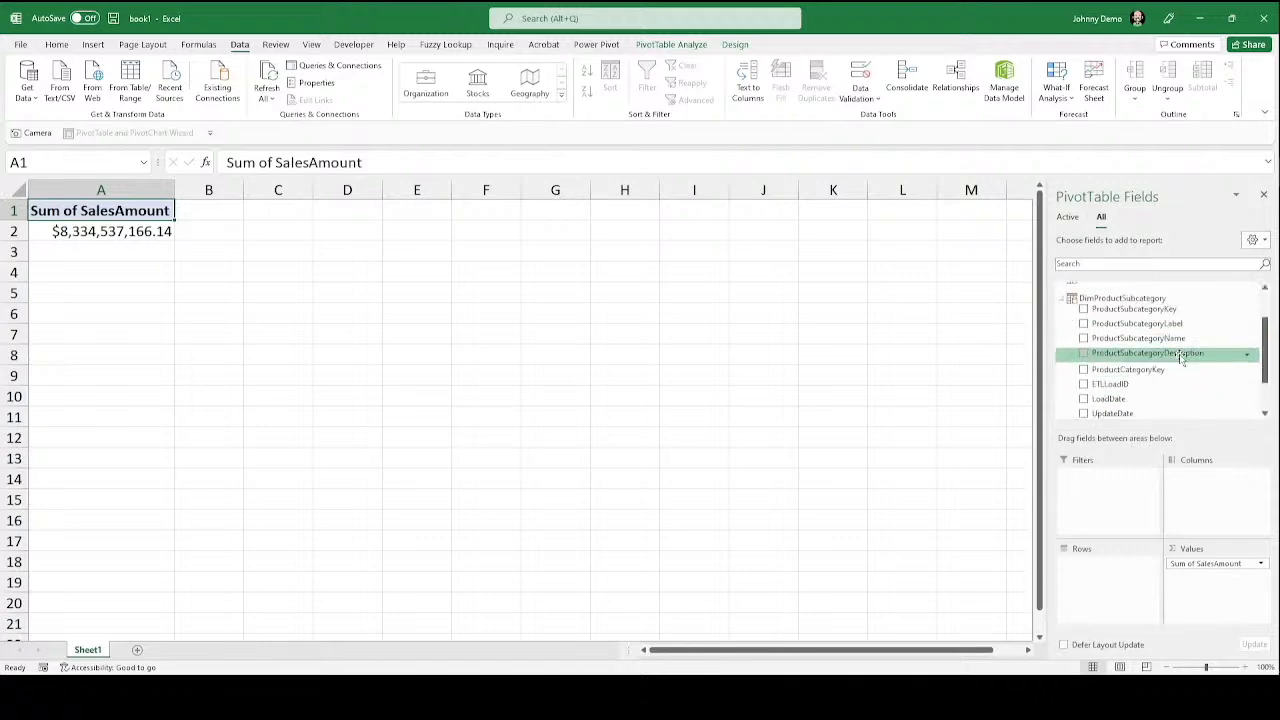
{"action": "left_click_drag", "start_coordinate": [1186, 351], "coordinate": [1129, 600]}
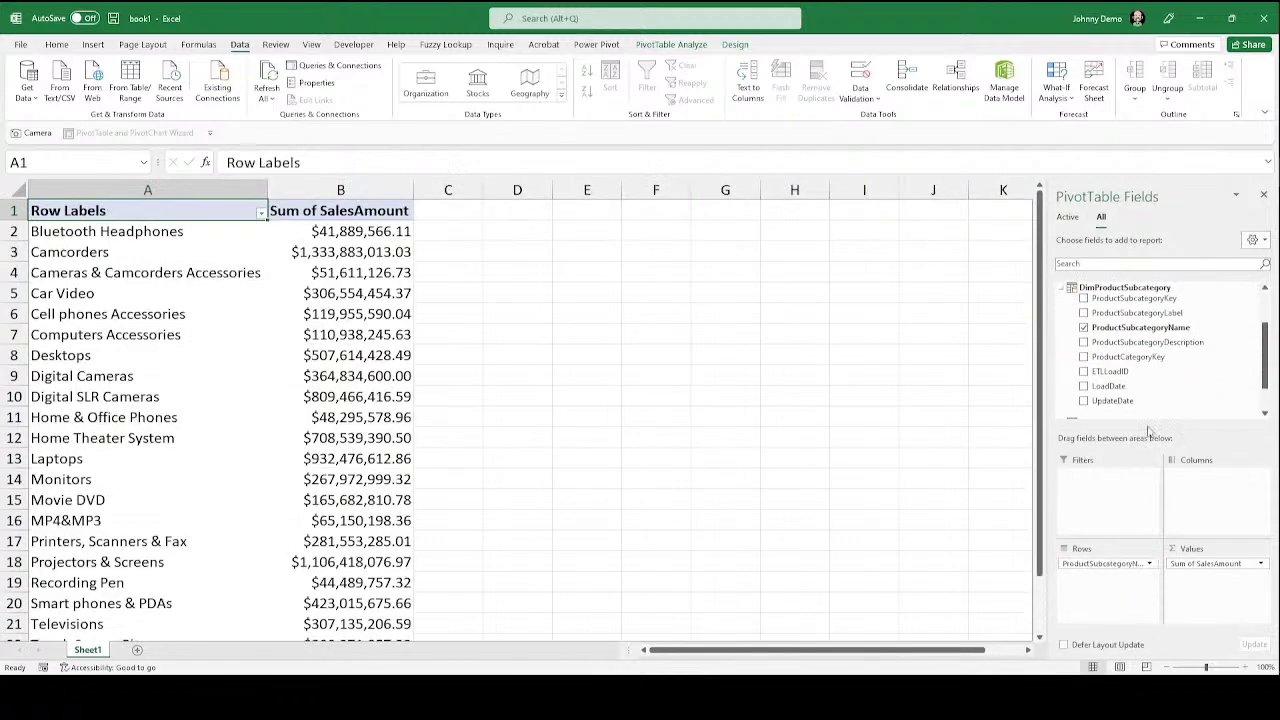
Step: Add FiscalYear from DimDate as the PivotTable's column field, and collapse the expanded tables in the field list
{"action": "scroll", "coordinate": [1170, 390], "scroll_direction": "up", "scroll_amount": 10}
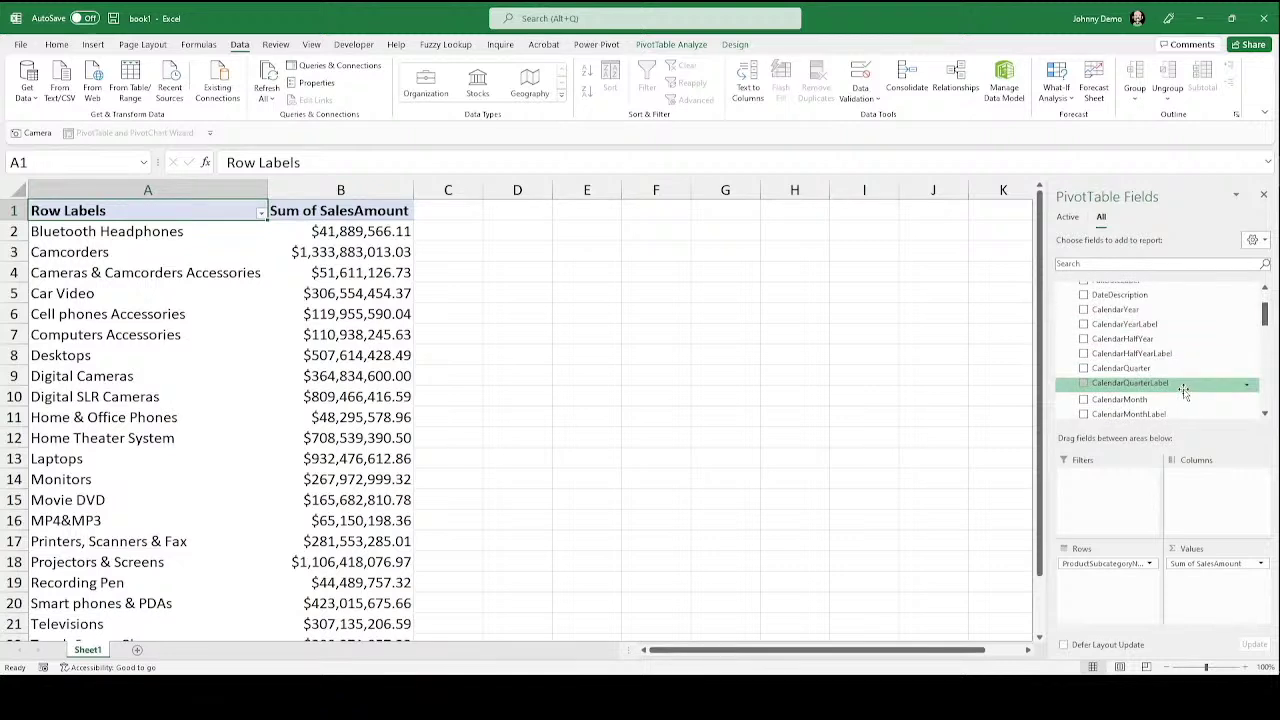
{"action": "scroll", "coordinate": [1183, 390], "scroll_direction": "down", "scroll_amount": 4}
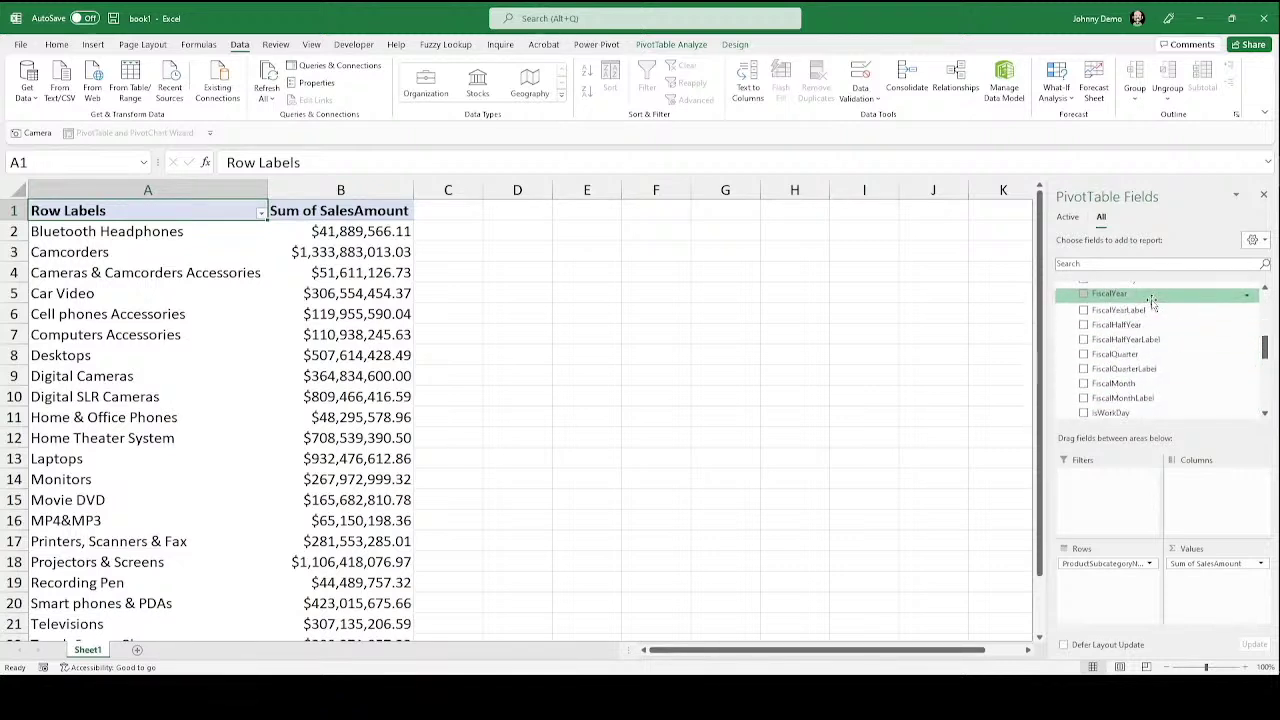
{"action": "left_click_drag", "start_coordinate": [1152, 303], "coordinate": [1184, 508]}
{"action": "left_click", "coordinate": [575, 316]}
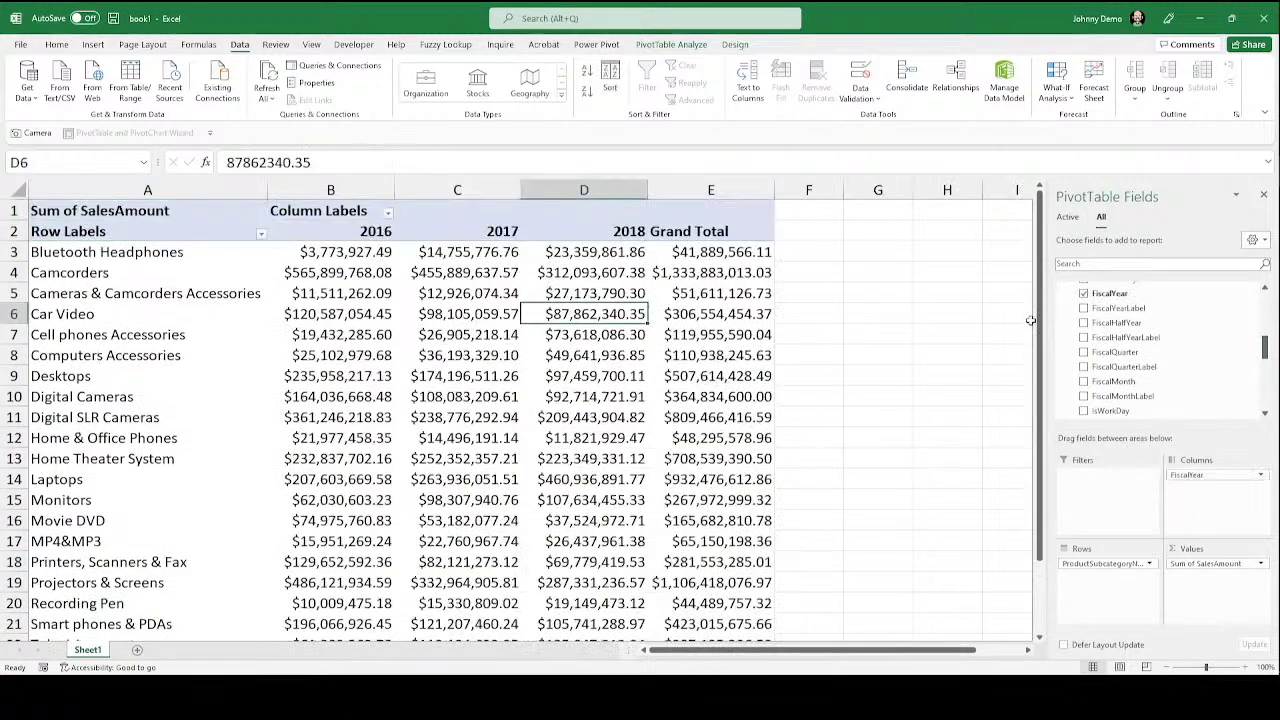
{"action": "scroll", "coordinate": [1065, 330], "scroll_direction": "up", "scroll_amount": 5}
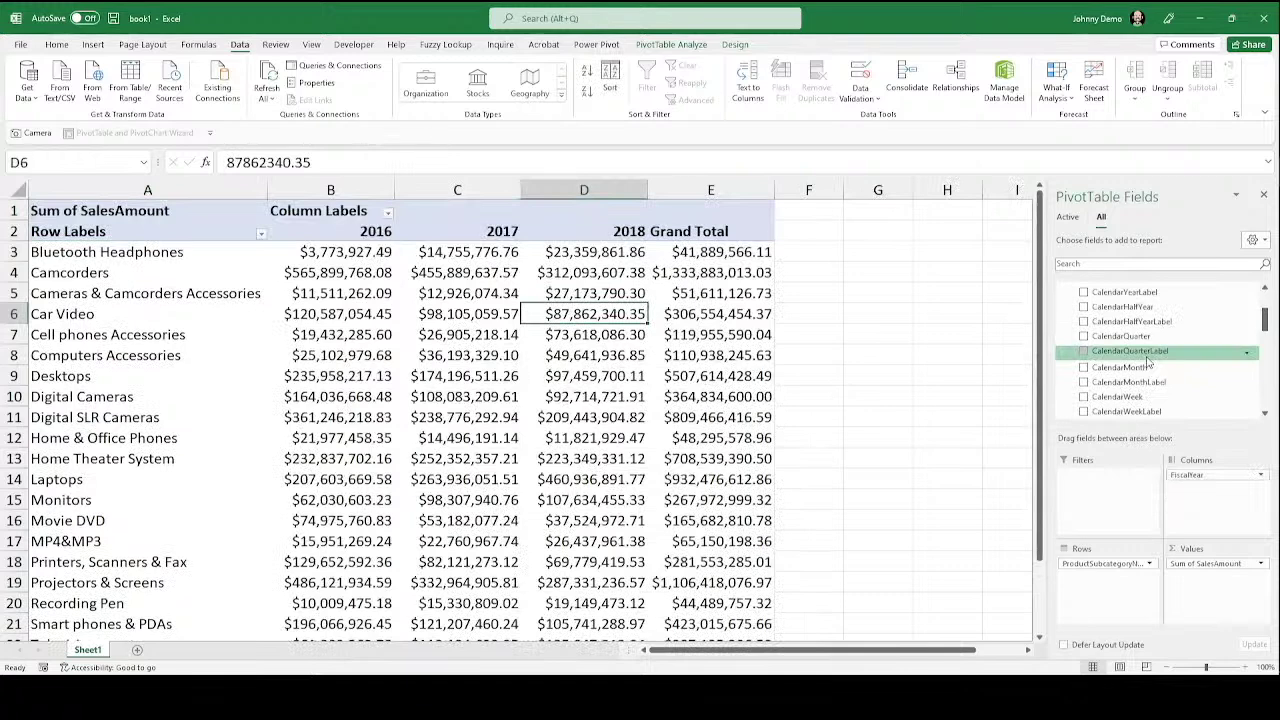
{"action": "left_click", "coordinate": [1061, 310]}
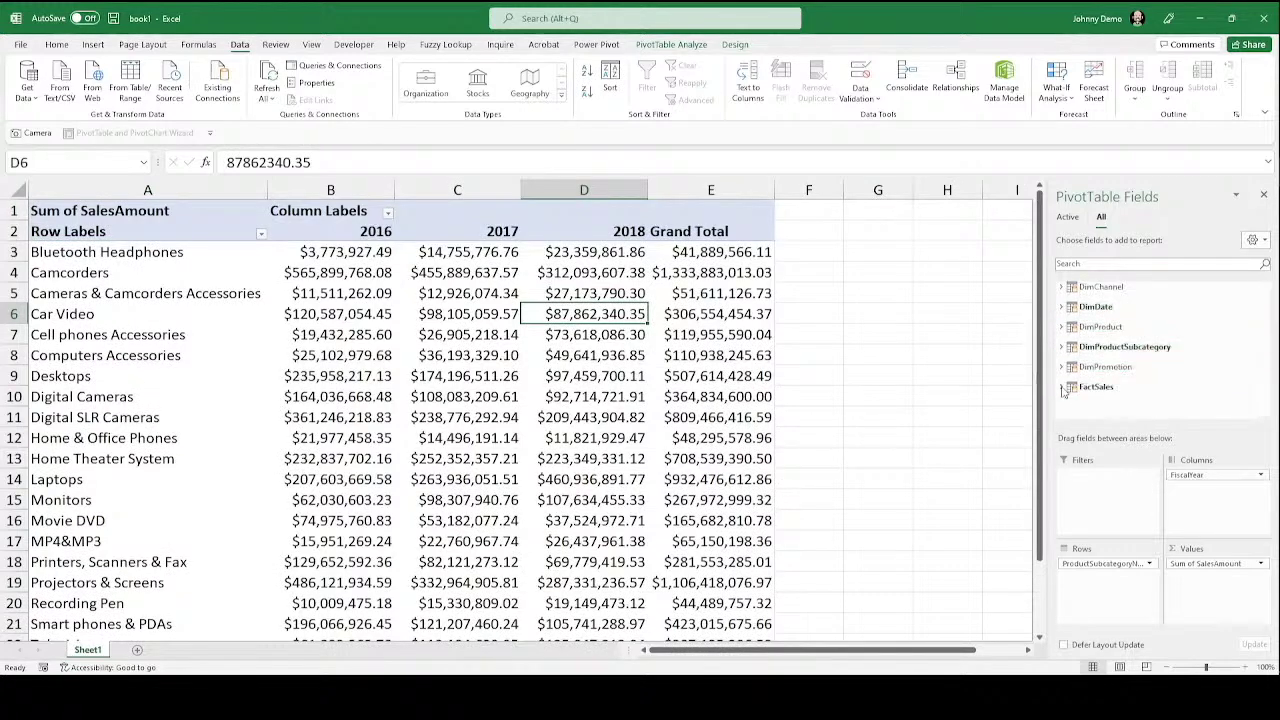
{"action": "left_click", "coordinate": [626, 380]}
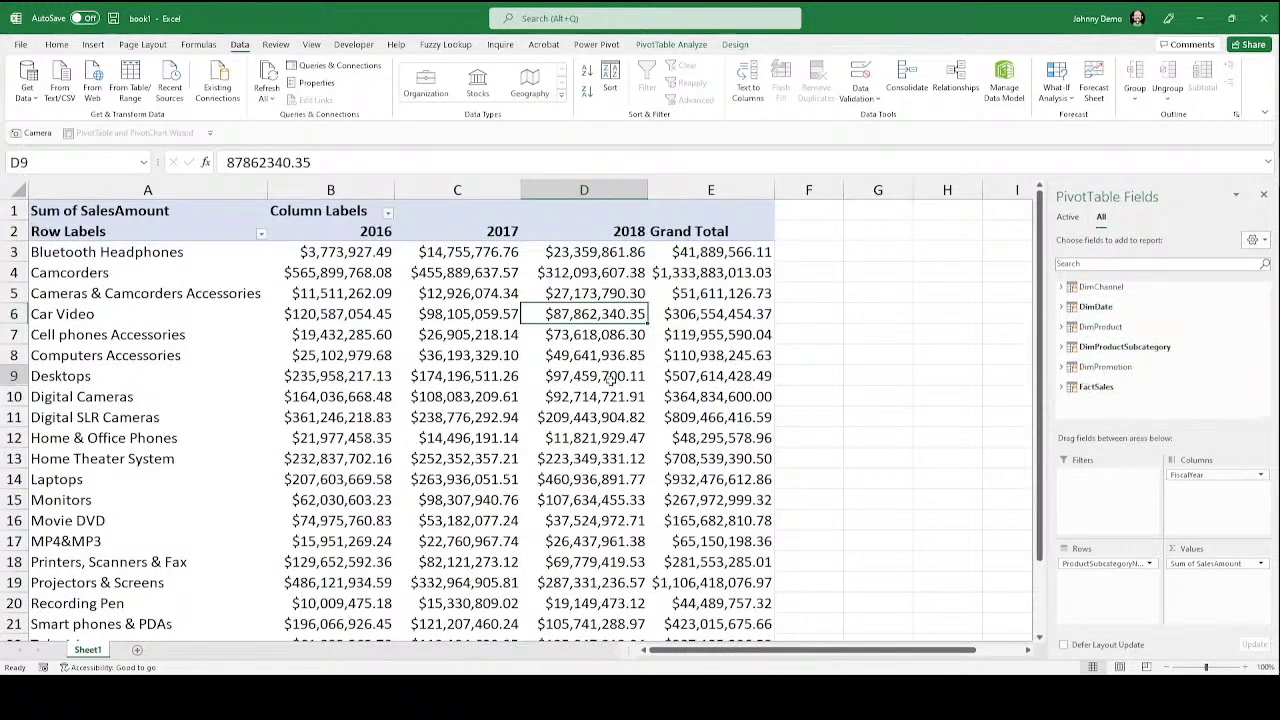
Step: Rename the PivotTable's worksheet from Sheet1 to 1
{"action": "double_click", "coordinate": [96, 653]}
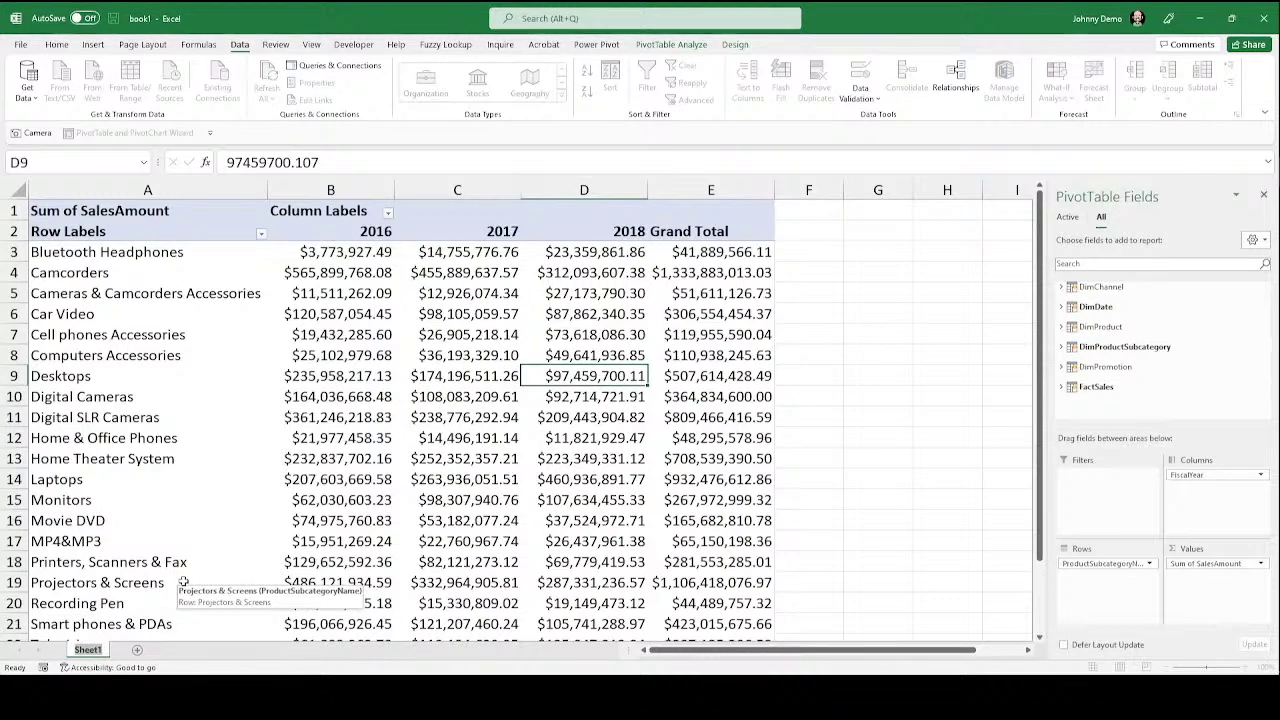
{"action": "type", "text": "1"}
{"action": "key", "text": "Return"}
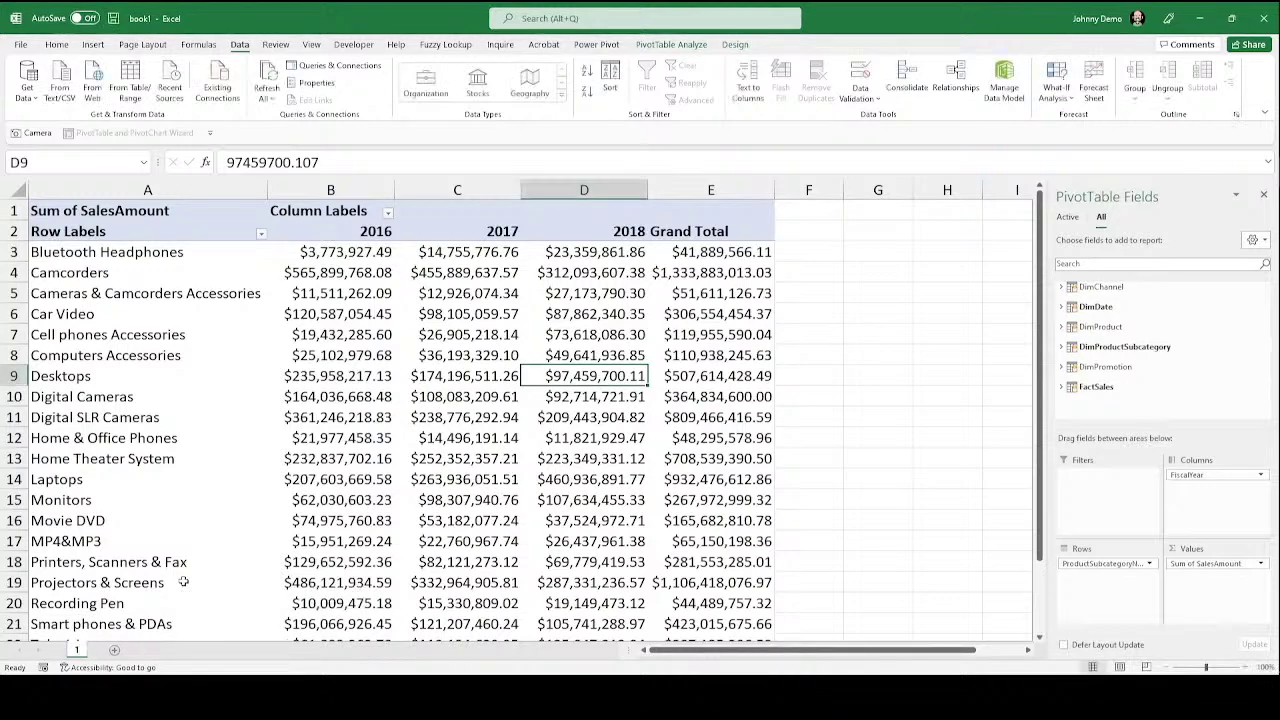
{"action": "left_click", "coordinate": [278, 420]}
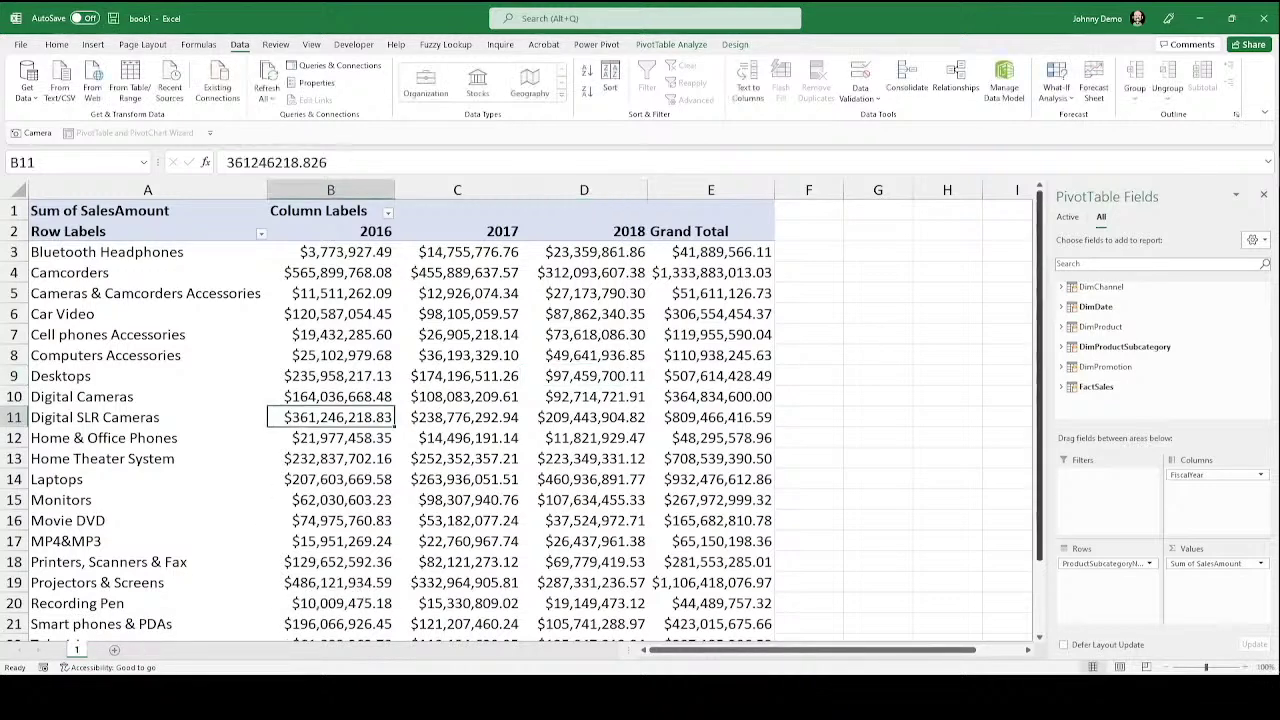
Step: From the Power Pivot data model, create two horizontally arranged PivotCharts on a new worksheet
{"action": "left_click", "coordinate": [1004, 88]}
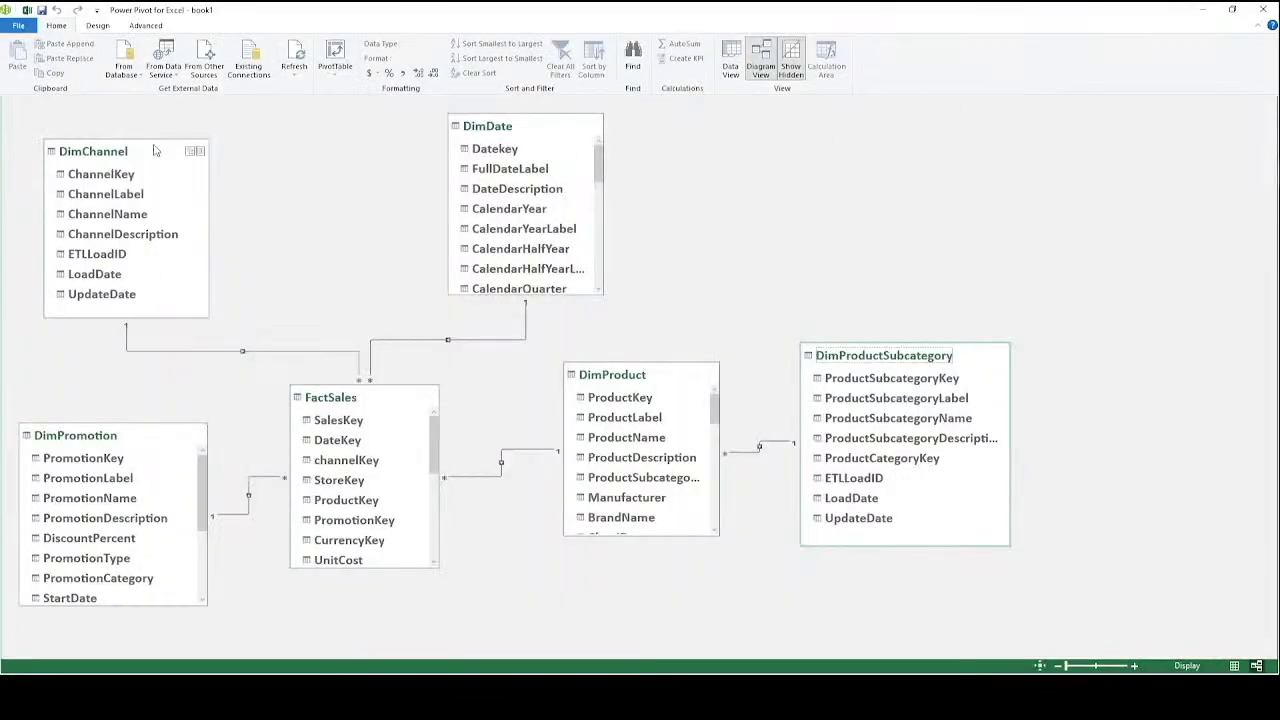
{"action": "left_click", "coordinate": [335, 68]}
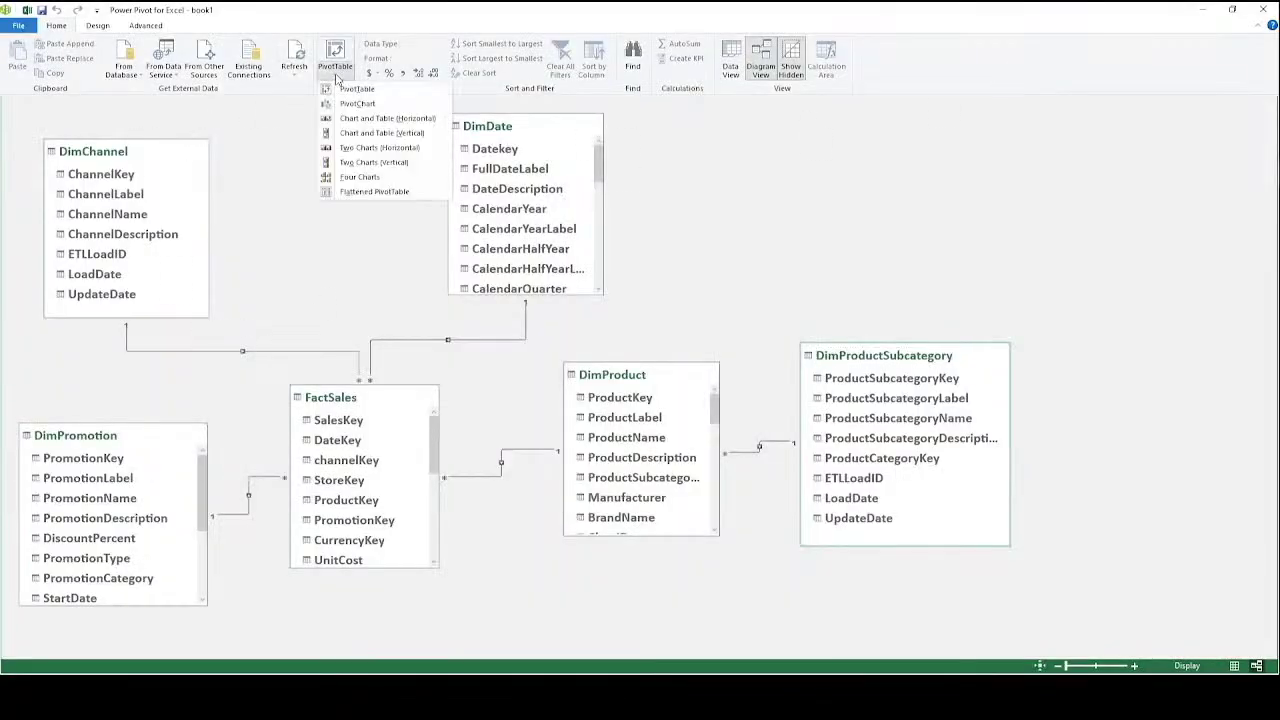
{"action": "left_click", "coordinate": [415, 153]}
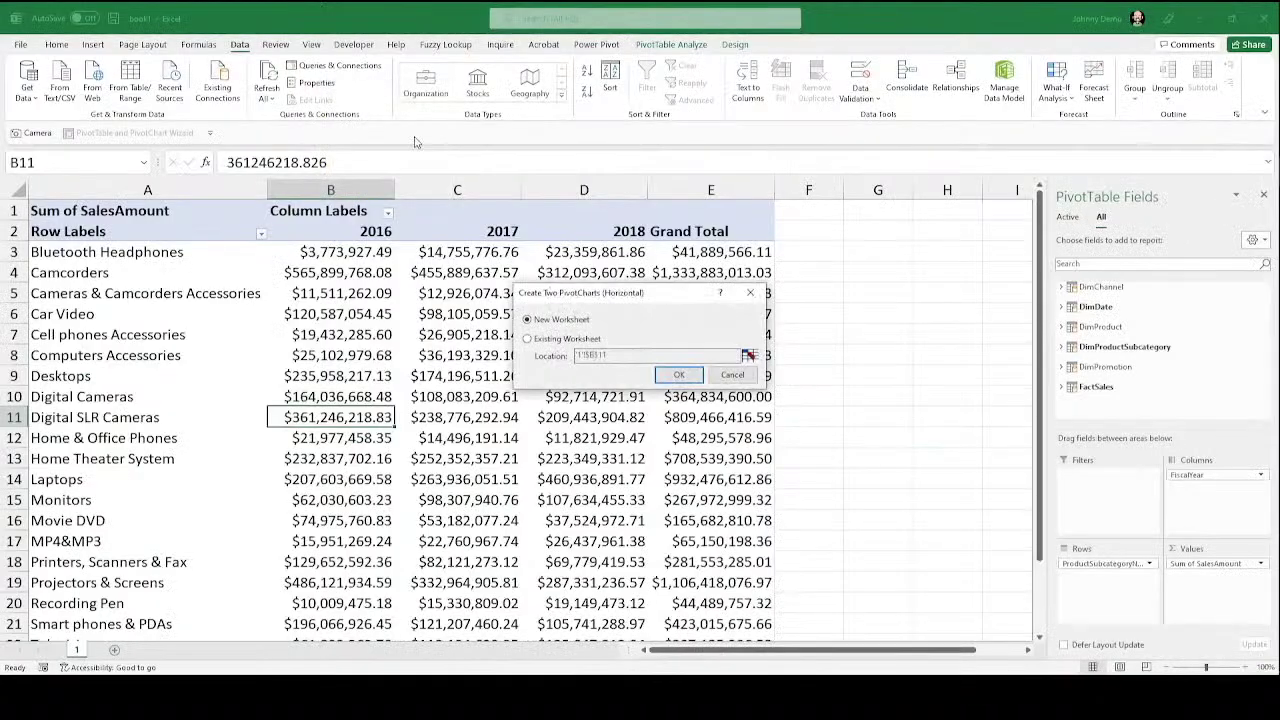
{"action": "left_click", "coordinate": [676, 375]}
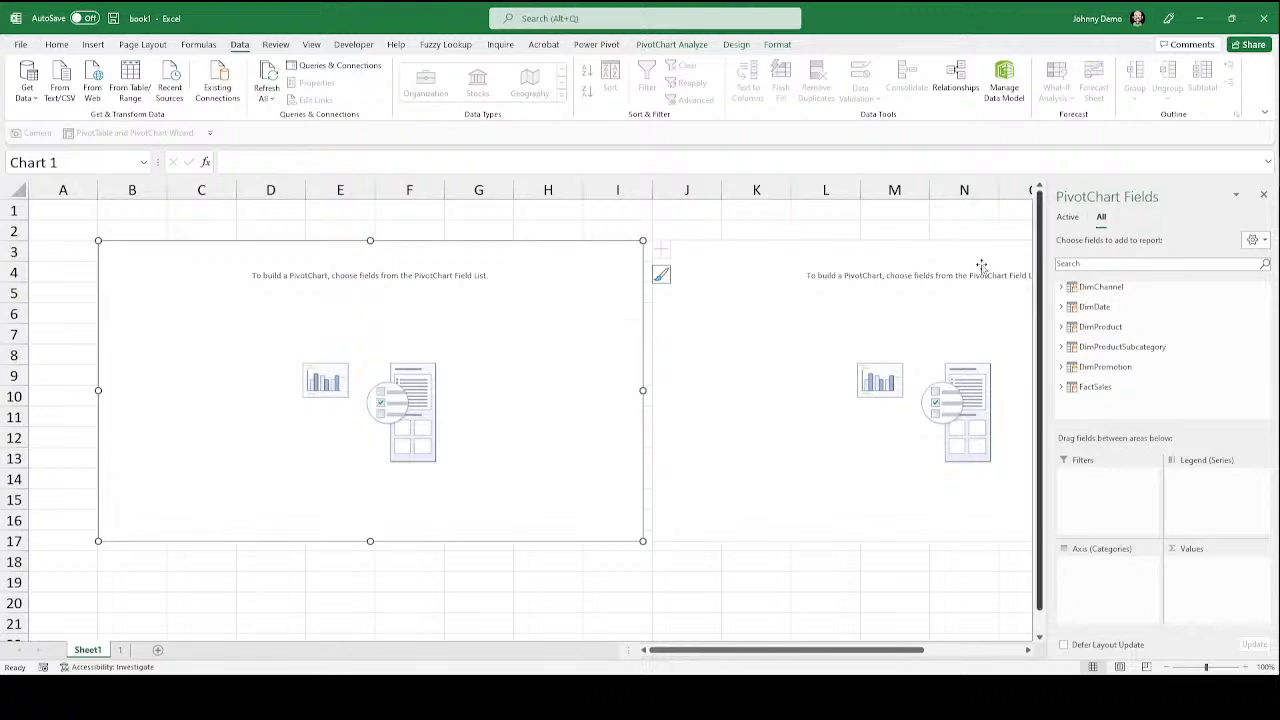
Step: Add ChannelName from DimChannel to the first PivotChart's axis categories, and collapse the DimChannel table
{"action": "left_click", "coordinate": [1063, 288]}
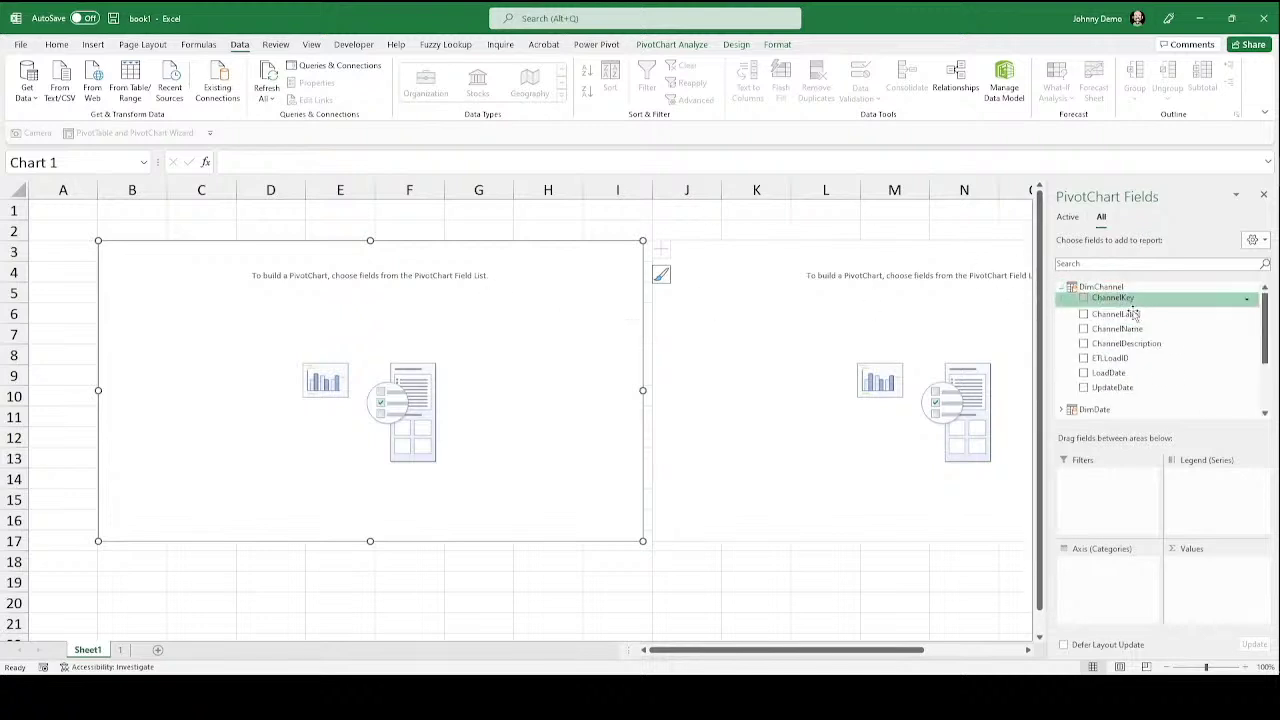
{"action": "left_click_drag", "start_coordinate": [1118, 327], "coordinate": [1112, 575]}
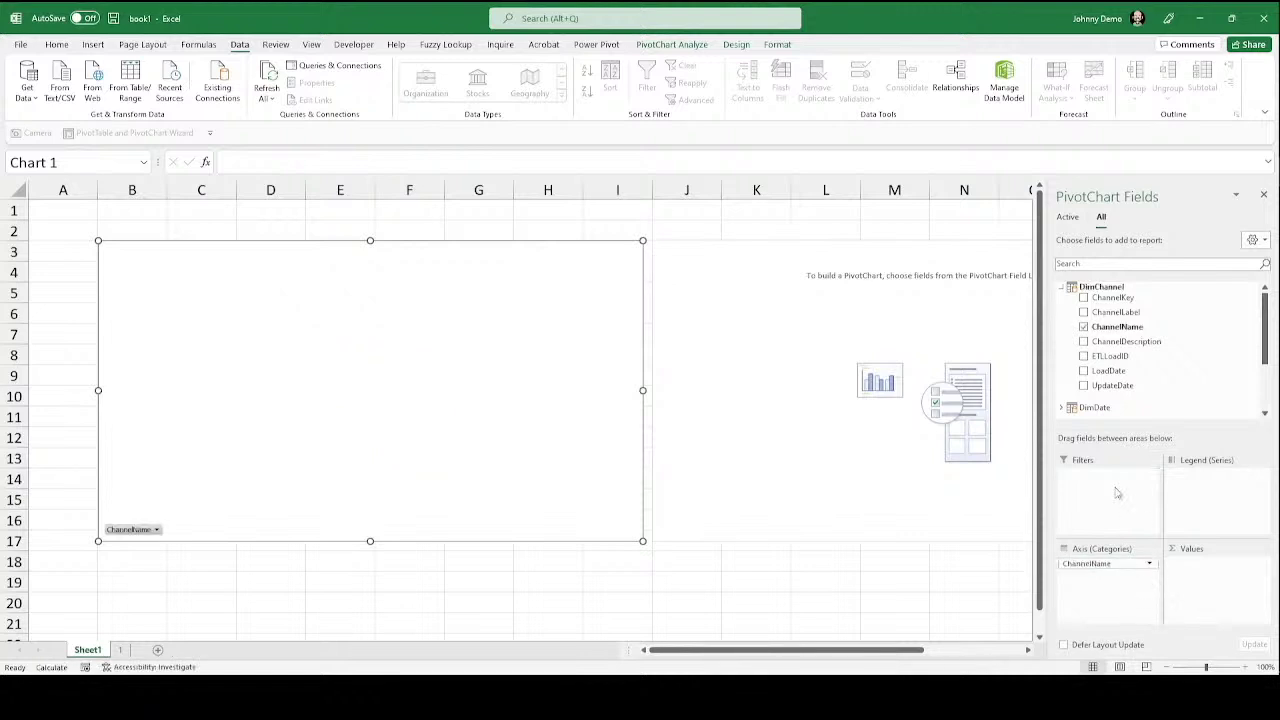
{"action": "left_click", "coordinate": [1062, 287]}
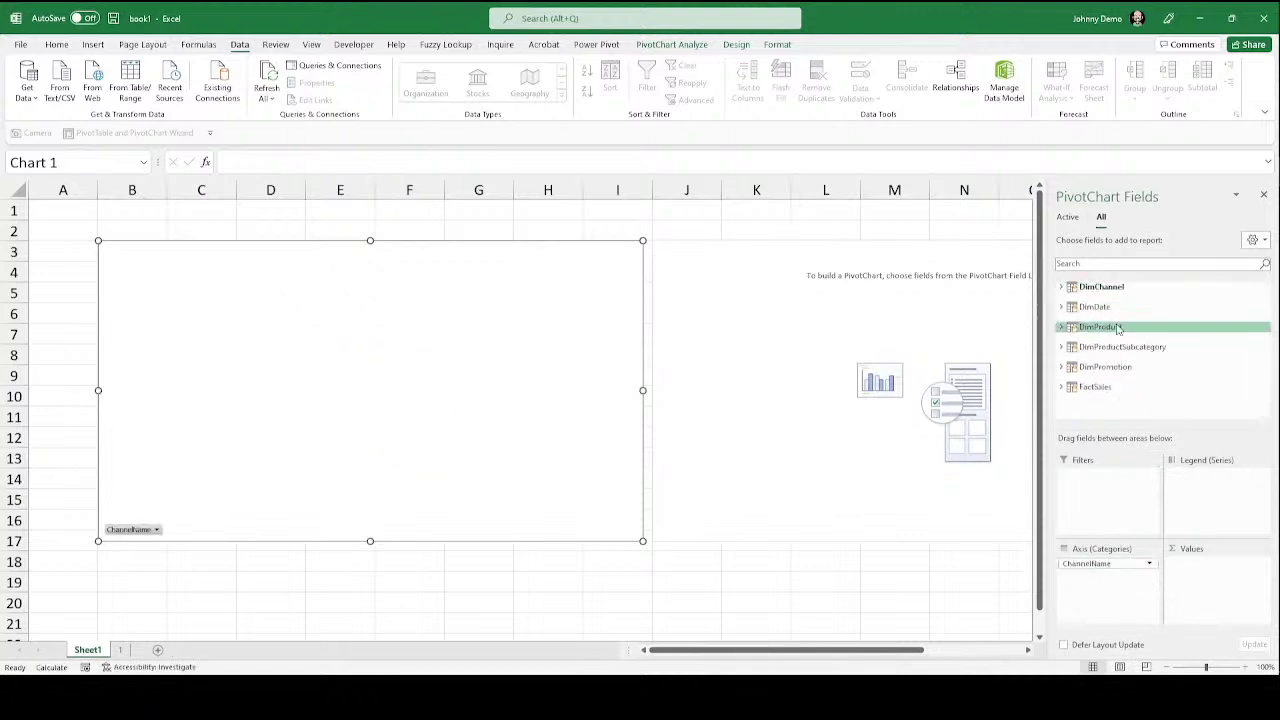
Step: Add FiscalYear from DimDate as the first PivotChart's legend series
{"action": "left_click", "coordinate": [1061, 328]}
{"action": "left_click", "coordinate": [1062, 287]}
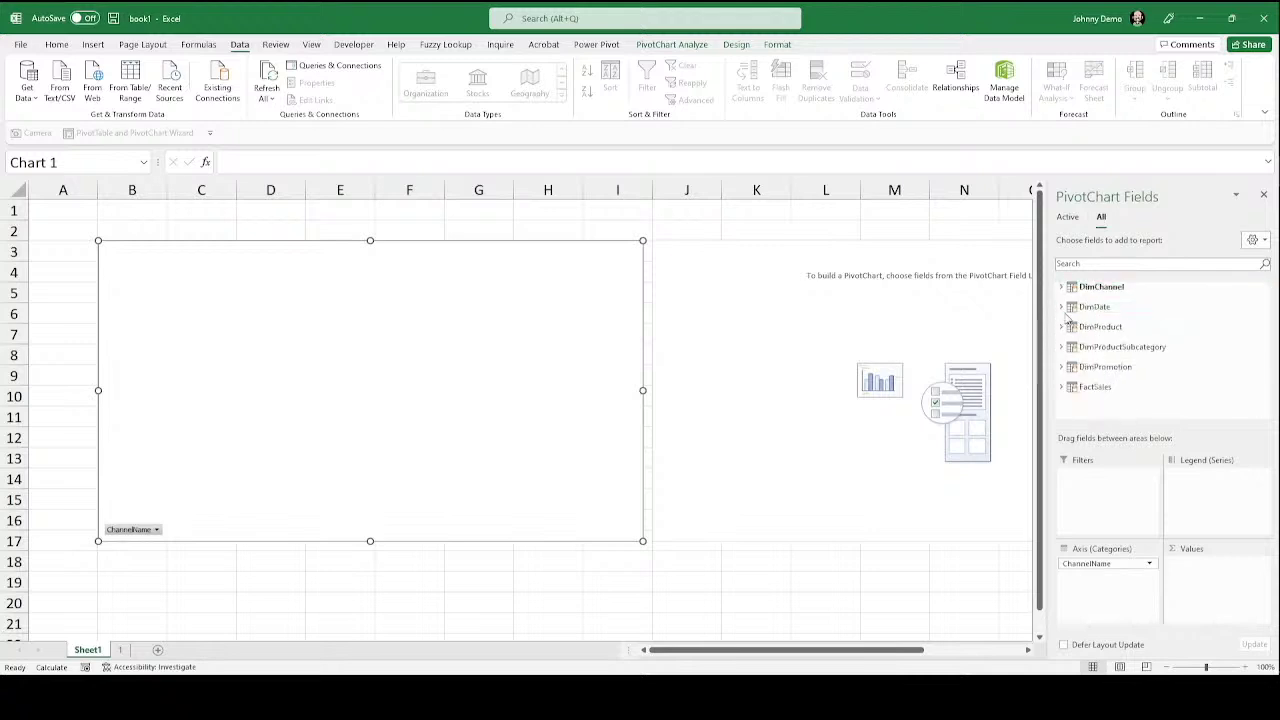
{"action": "left_click", "coordinate": [1061, 307]}
{"action": "scroll", "coordinate": [1118, 365], "scroll_direction": "down", "scroll_amount": 5}
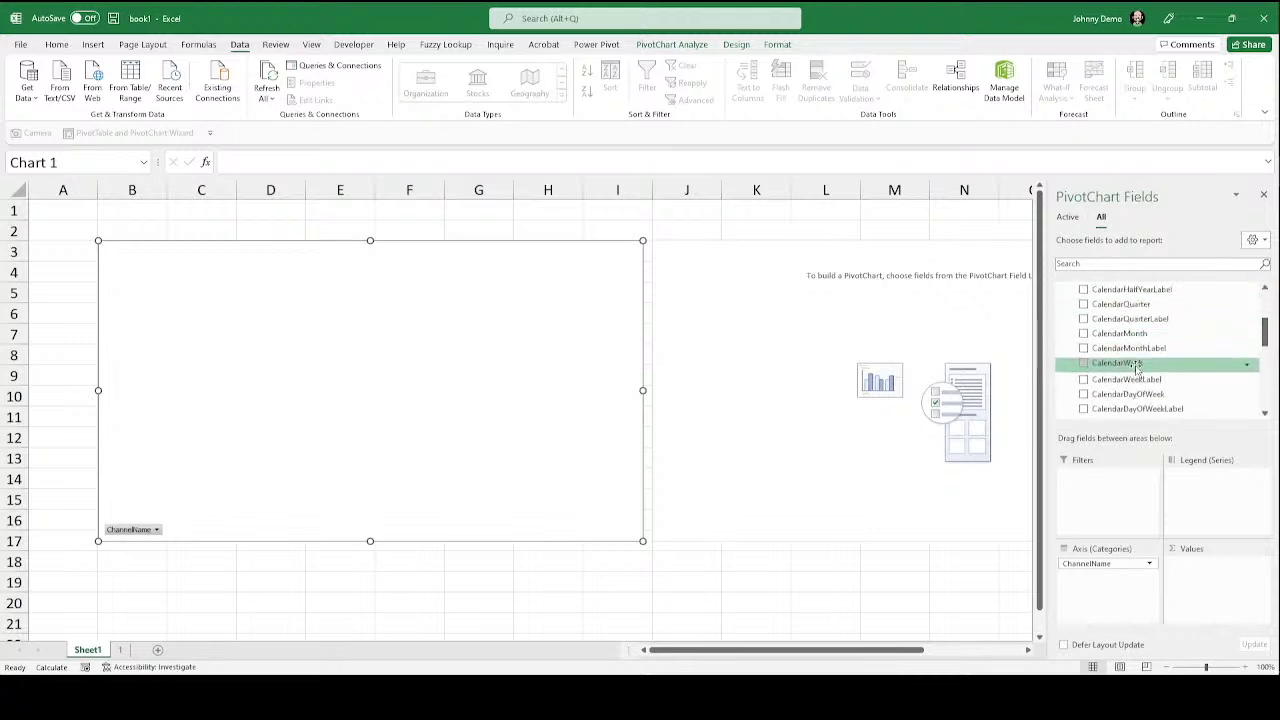
{"action": "scroll", "coordinate": [1137, 366], "scroll_direction": "down", "scroll_amount": 2}
{"action": "left_click_drag", "start_coordinate": [1138, 358], "coordinate": [1198, 514]}
Step: Add TotalCost from FactSales to the first PivotChart's values
{"action": "scroll", "coordinate": [1093, 365], "scroll_direction": "down", "scroll_amount": 3}
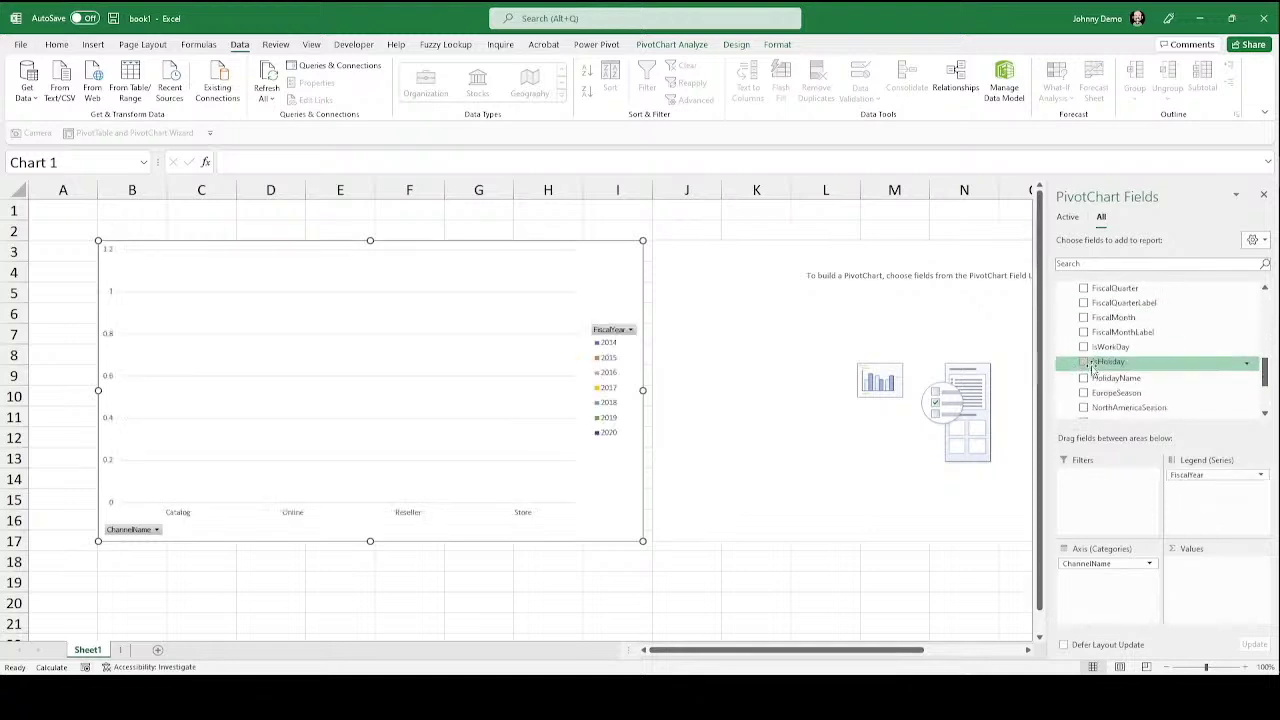
{"action": "scroll", "coordinate": [1093, 365], "scroll_direction": "down", "scroll_amount": 5}
{"action": "left_click", "coordinate": [1063, 405]}
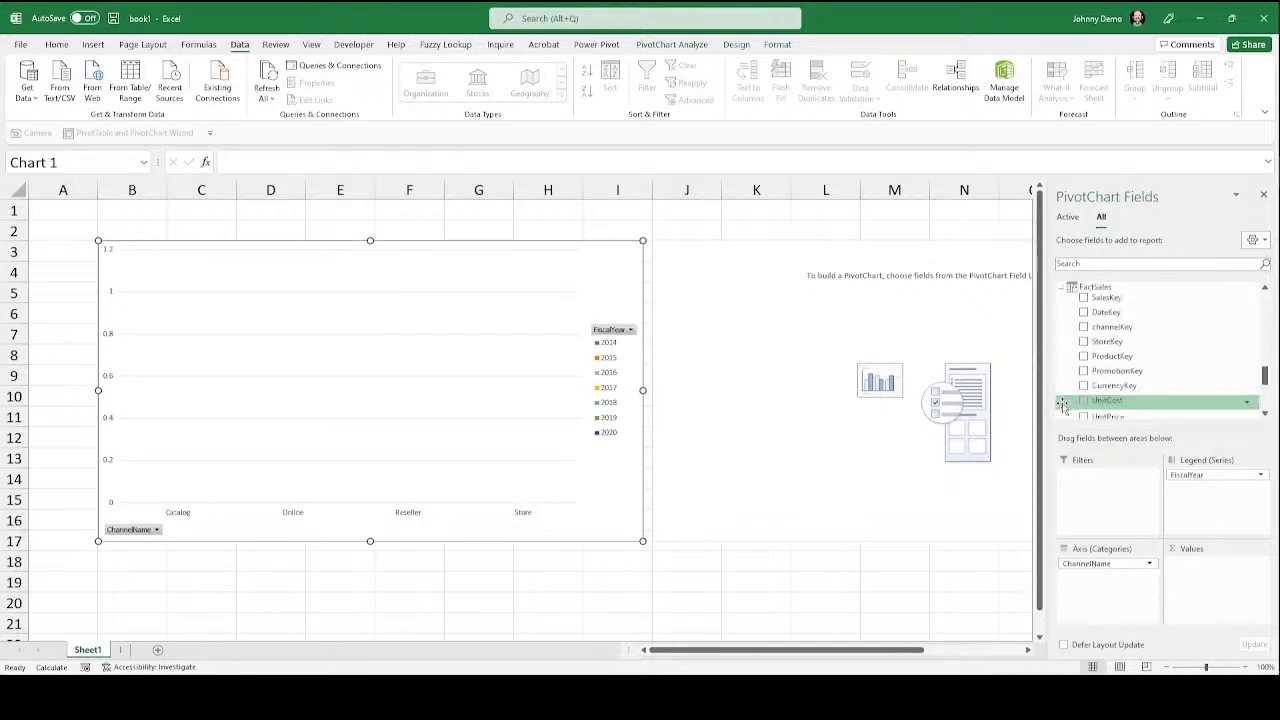
{"action": "scroll", "coordinate": [1143, 365], "scroll_direction": "down", "scroll_amount": 4}
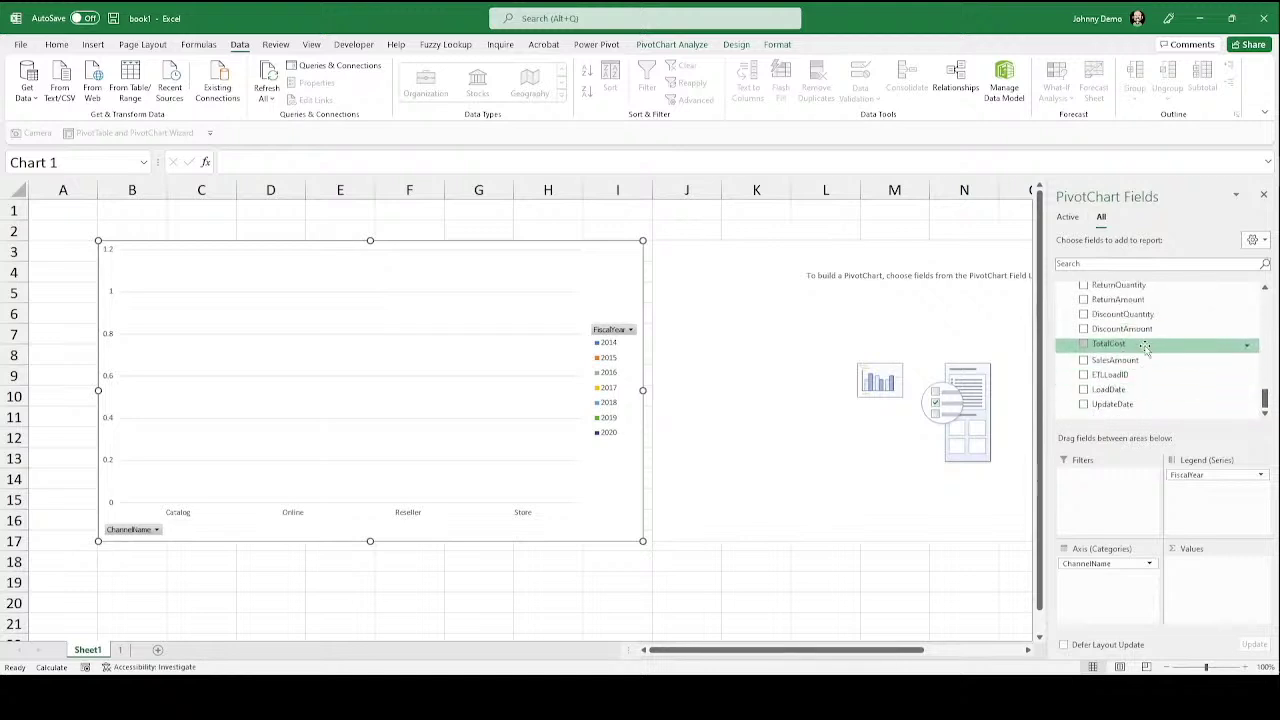
{"action": "left_click_drag", "start_coordinate": [1145, 347], "coordinate": [1184, 556]}
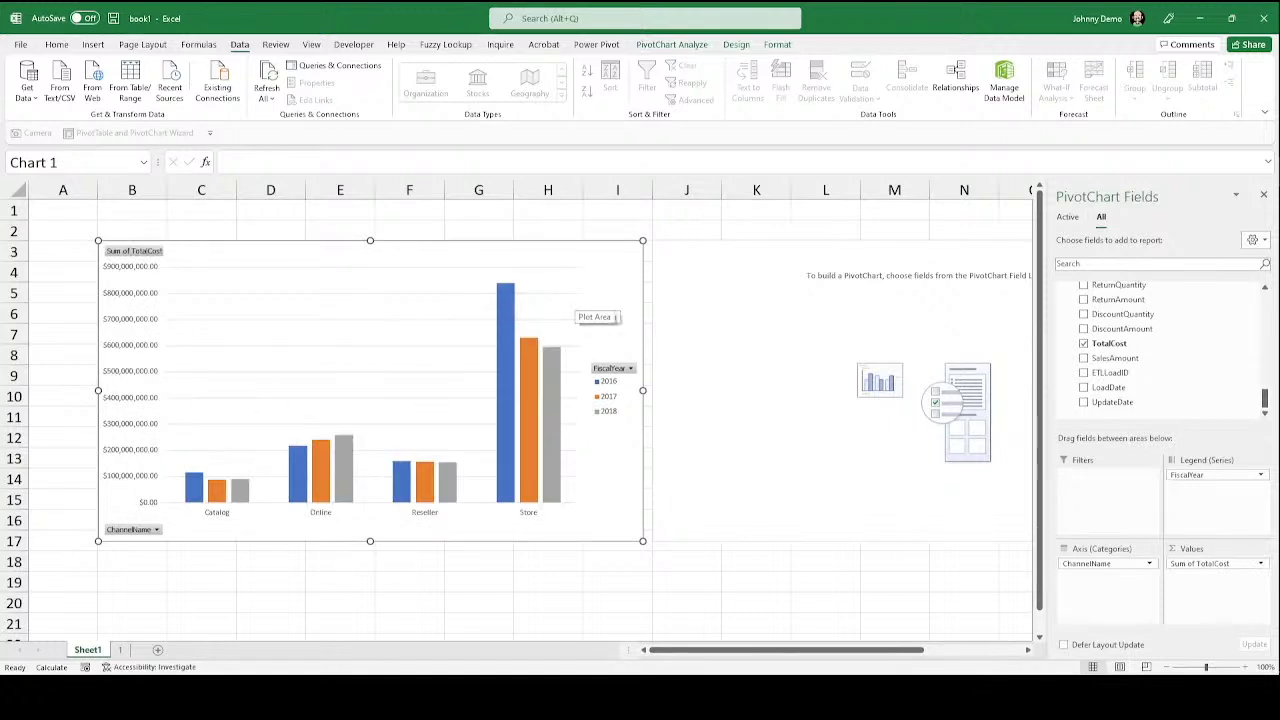
Step: Select the empty second PivotChart and add SalesAmount from FactSales to its values
{"action": "left_click_drag", "start_coordinate": [883, 652], "coordinate": [960, 651]}
{"action": "left_click", "coordinate": [710, 368]}
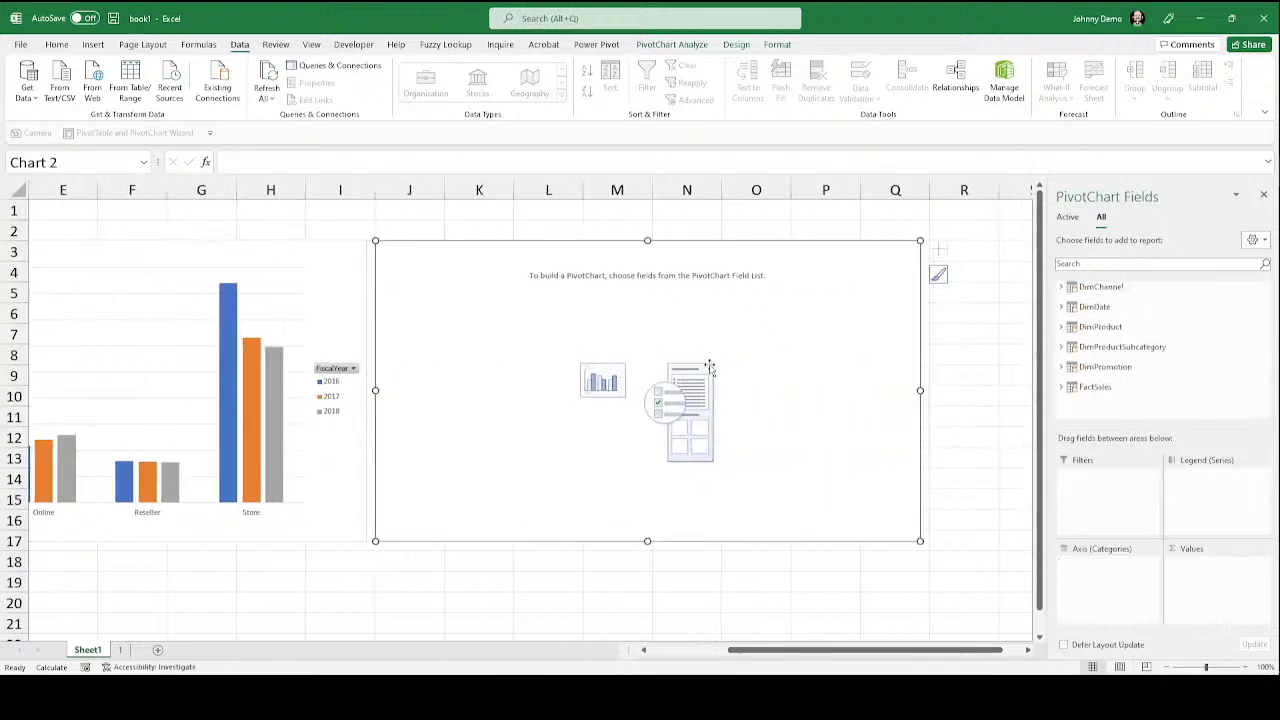
{"action": "left_click", "coordinate": [1062, 388]}
{"action": "scroll", "coordinate": [1141, 360], "scroll_direction": "down", "scroll_amount": 5}
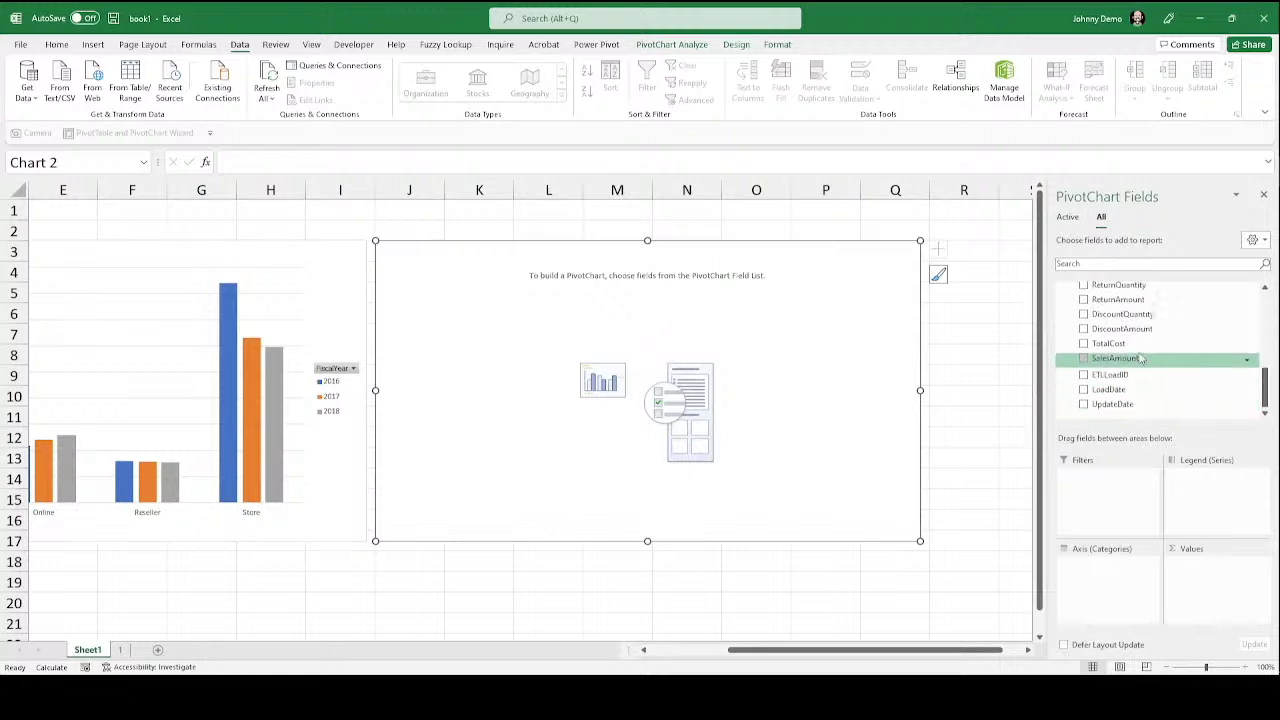
{"action": "scroll", "coordinate": [1141, 358], "scroll_direction": "up", "scroll_amount": 3}
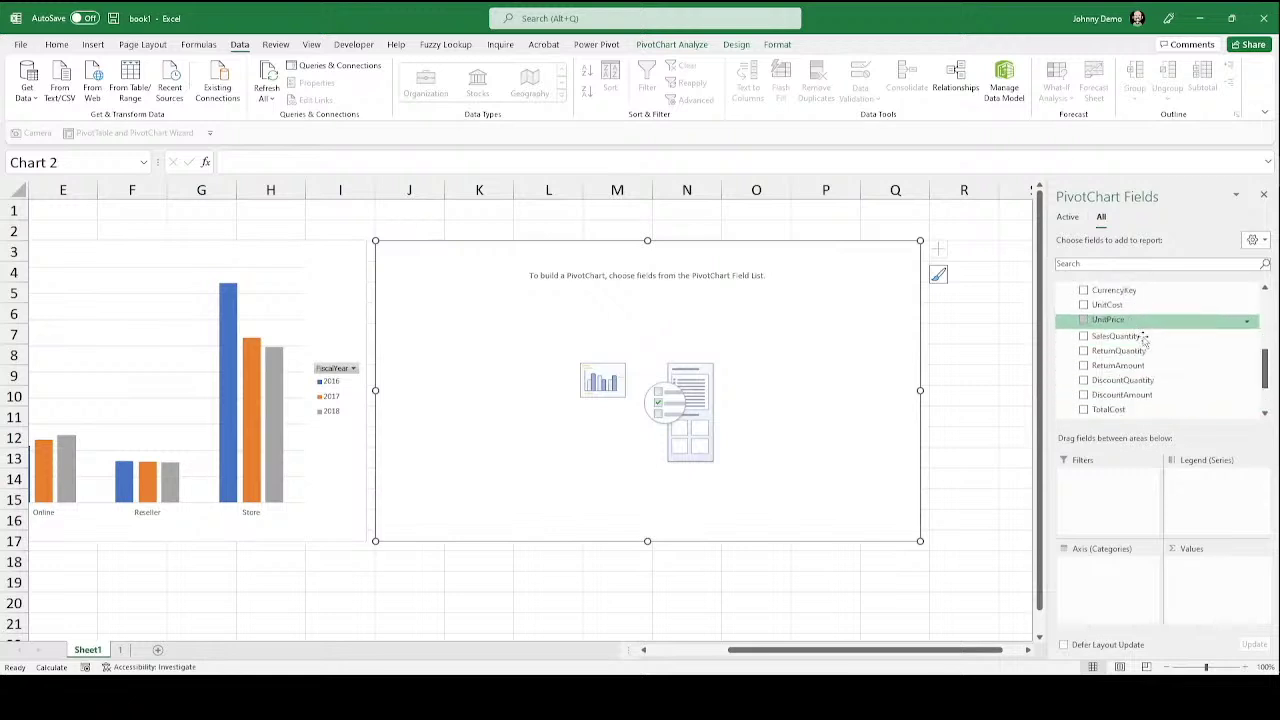
{"action": "scroll", "coordinate": [1143, 340], "scroll_direction": "down", "scroll_amount": 3}
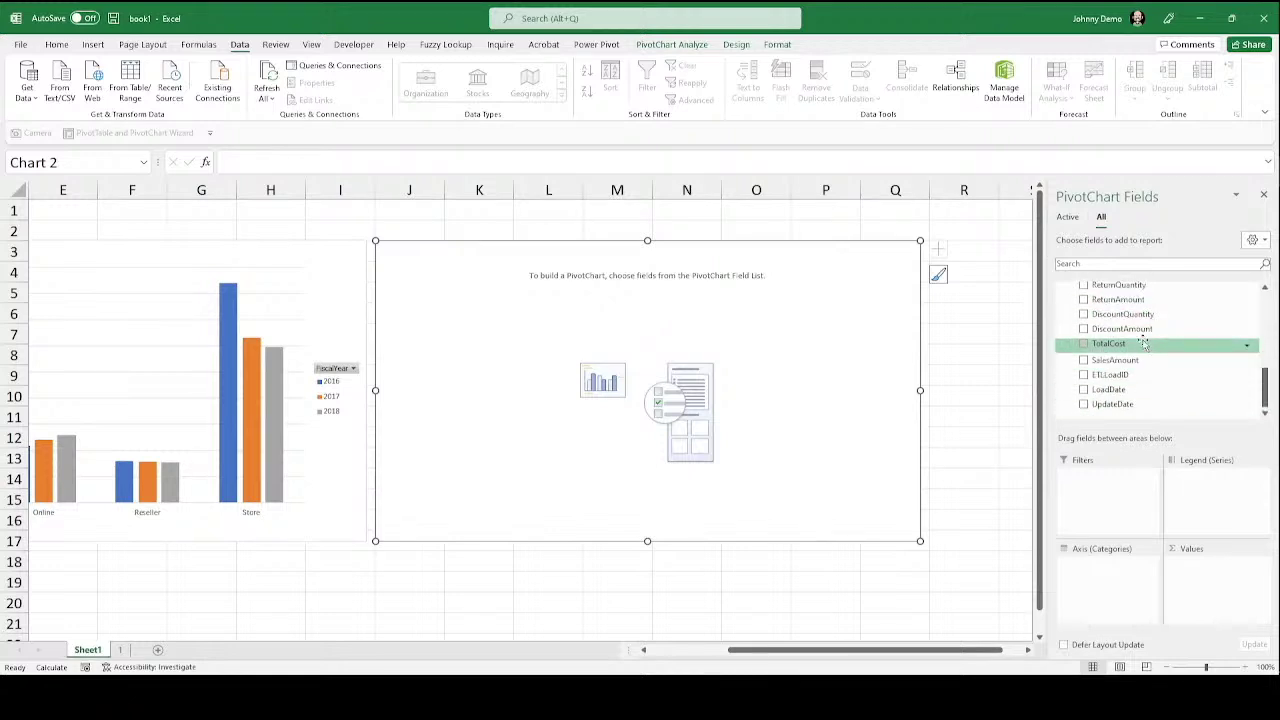
{"action": "left_click_drag", "start_coordinate": [1140, 359], "coordinate": [1206, 578]}
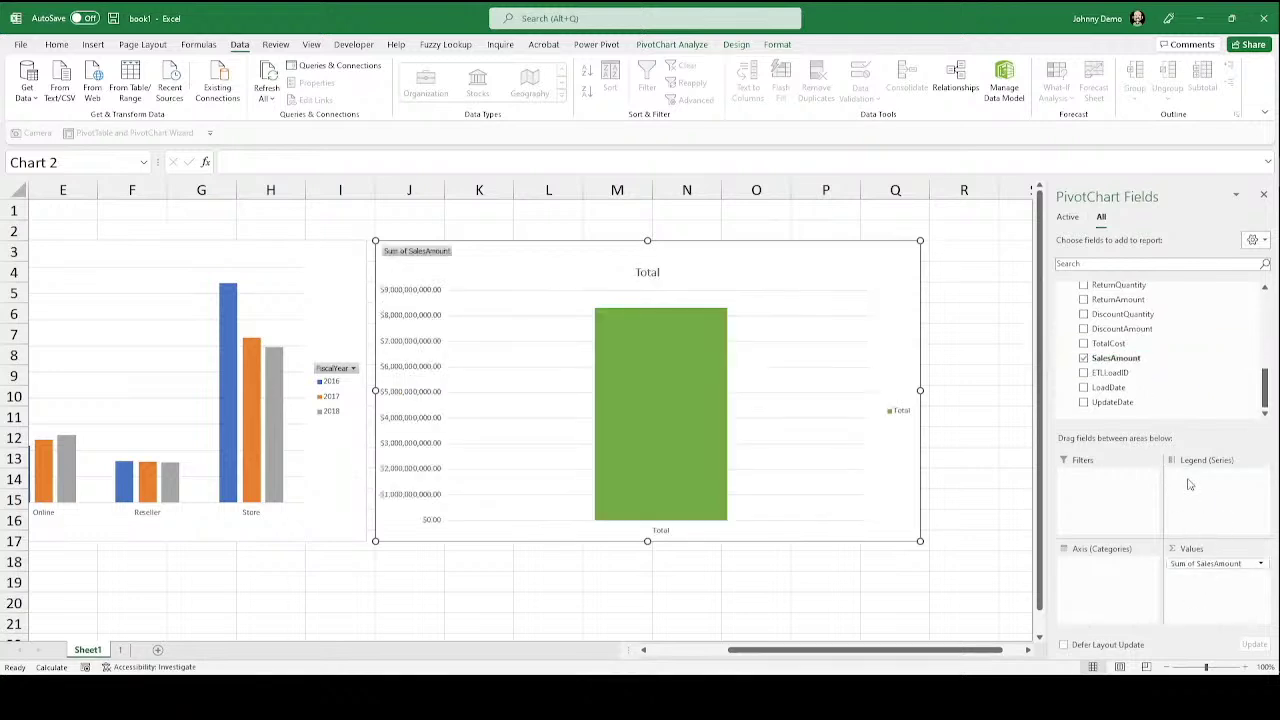
{"action": "scroll", "coordinate": [1100, 330], "scroll_direction": "up", "scroll_amount": 8}
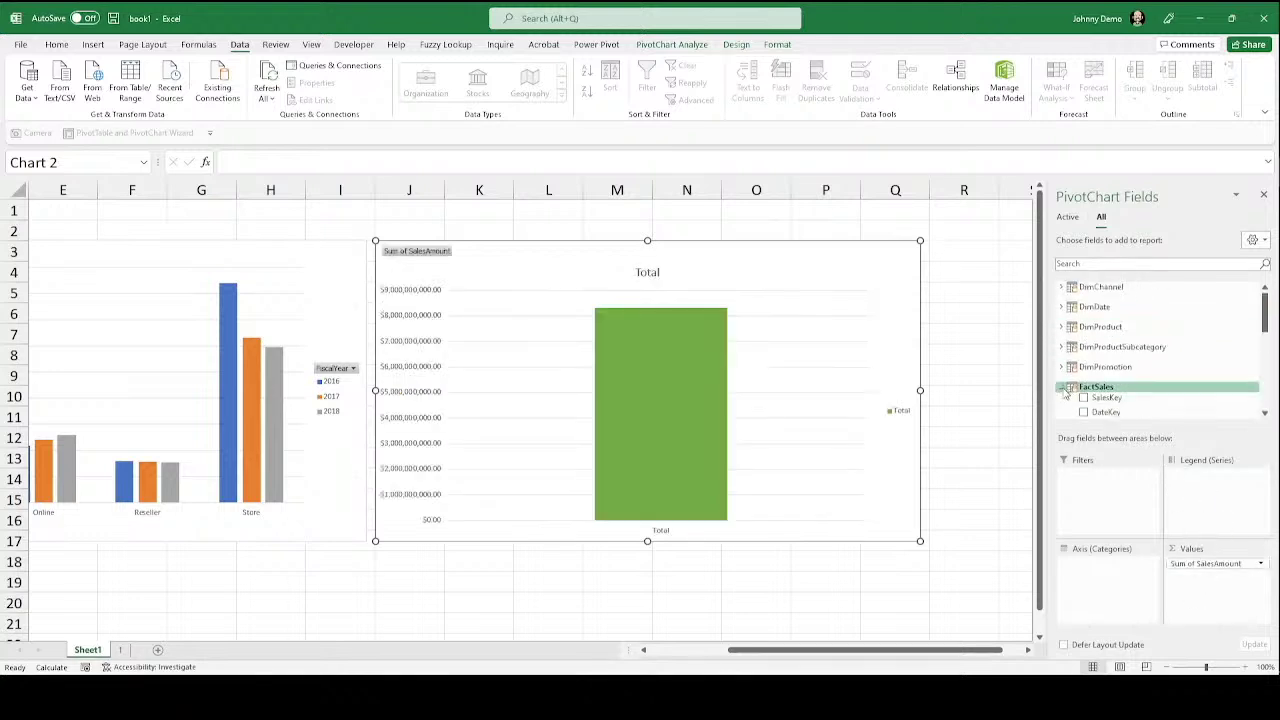
Step: Add PromotionName from DimPromotion to the second PivotChart's legend series, with the FactSales table collapsed in the field list
{"action": "left_click", "coordinate": [1063, 388]}
{"action": "left_click", "coordinate": [1062, 367]}
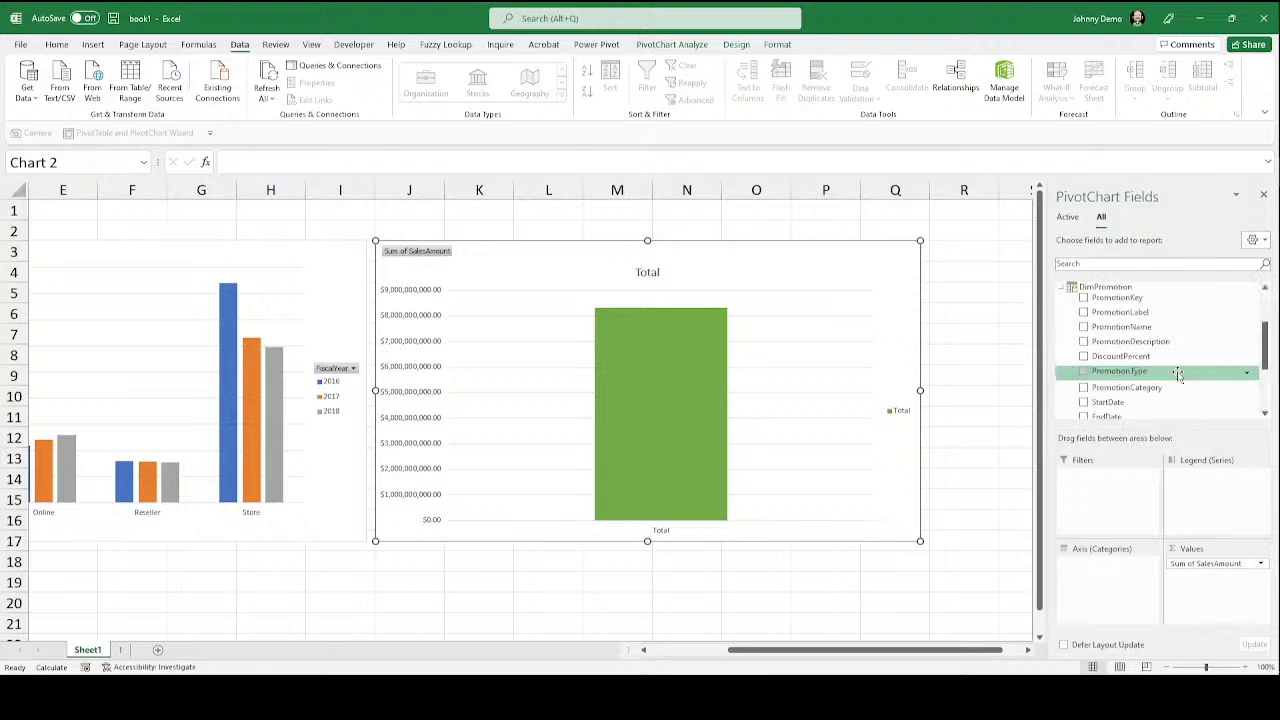
{"action": "left_click_drag", "start_coordinate": [1148, 327], "coordinate": [1205, 495]}
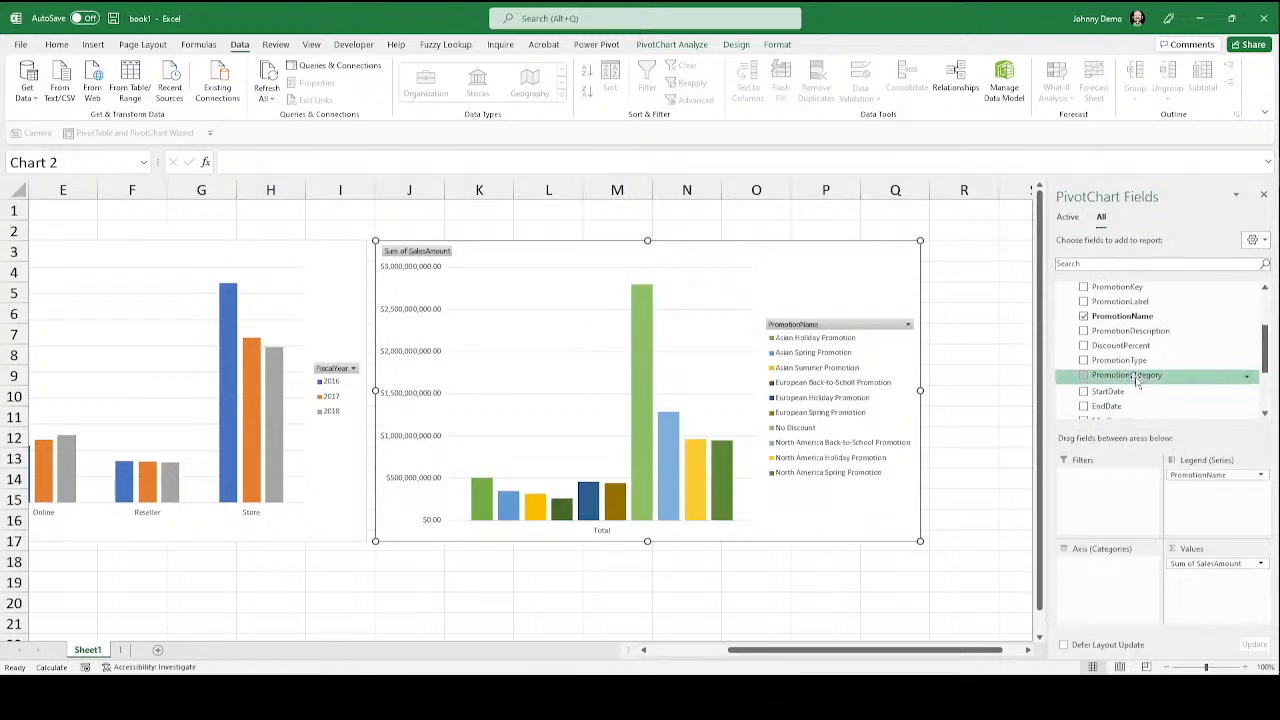
Step: Move PromotionName to the second PivotChart's axis categories and add FiscalYear from DimDate as its legend series
{"action": "scroll", "coordinate": [1100, 363], "scroll_direction": "up", "scroll_amount": 2}
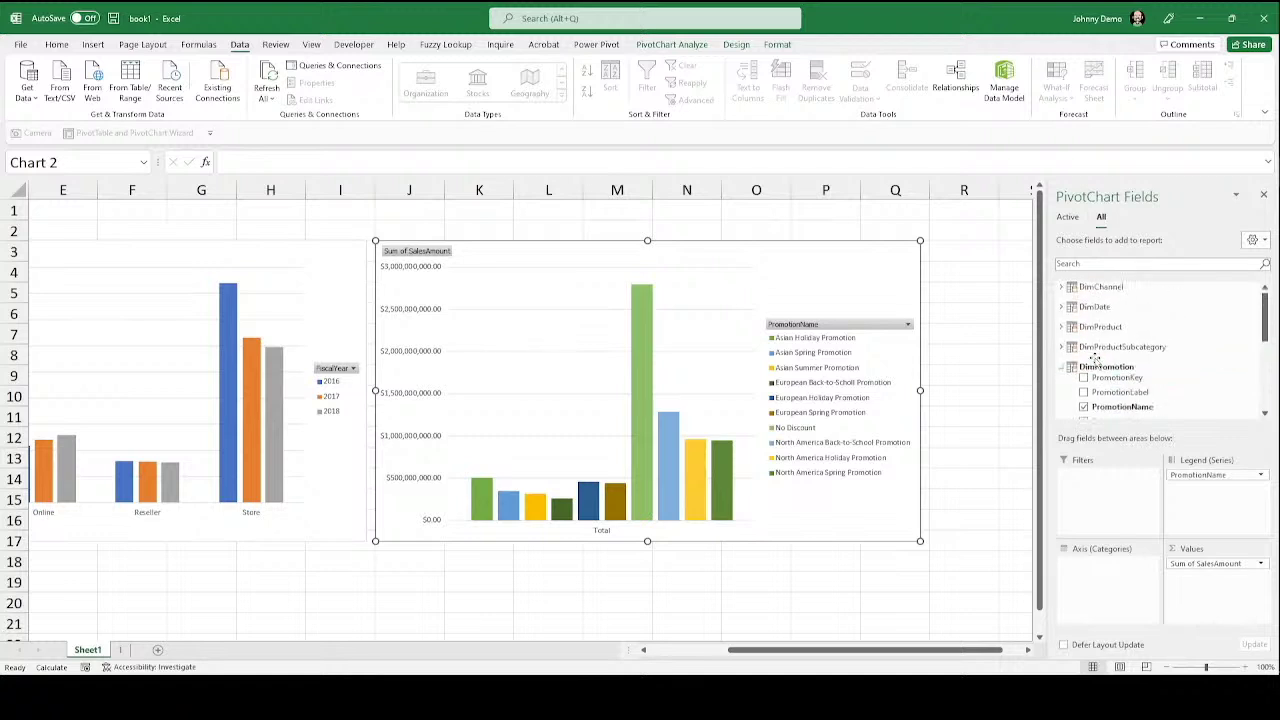
{"action": "left_click", "coordinate": [1062, 307]}
{"action": "scroll", "coordinate": [1160, 355], "scroll_direction": "down", "scroll_amount": 3}
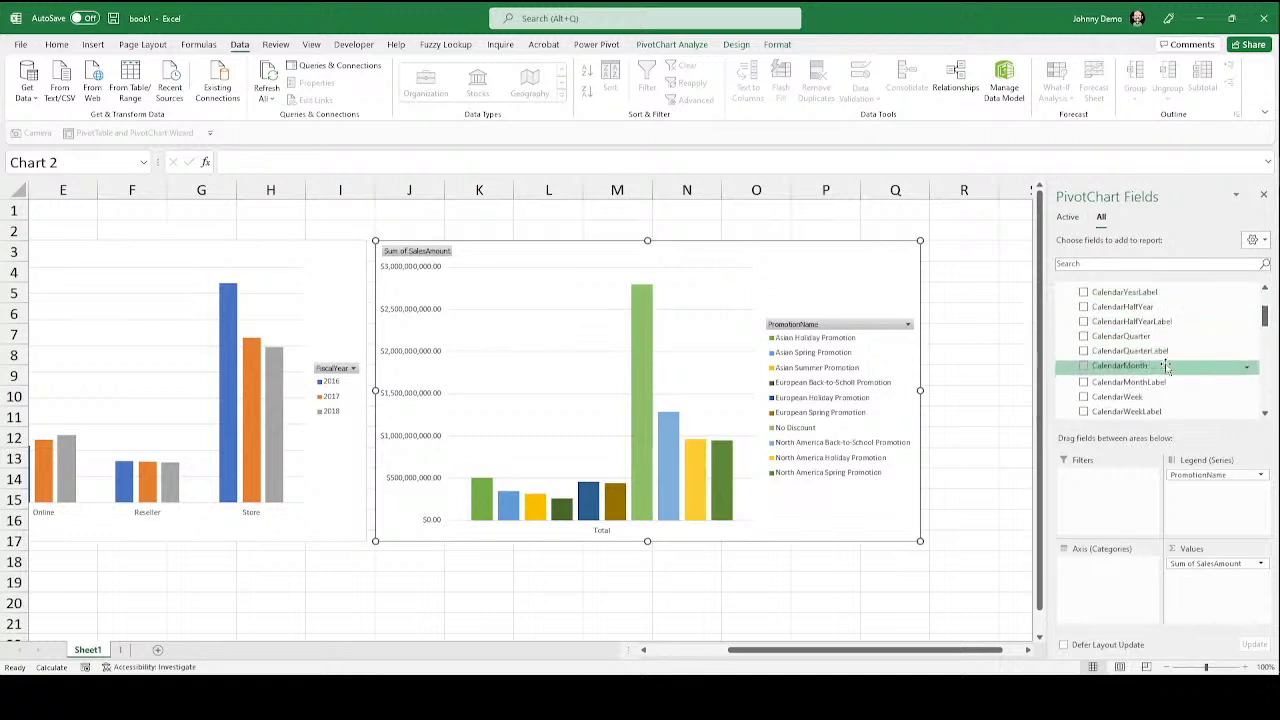
{"action": "scroll", "coordinate": [1165, 366], "scroll_direction": "down", "scroll_amount": 2}
{"action": "left_click_drag", "start_coordinate": [1205, 474], "coordinate": [1125, 600]}
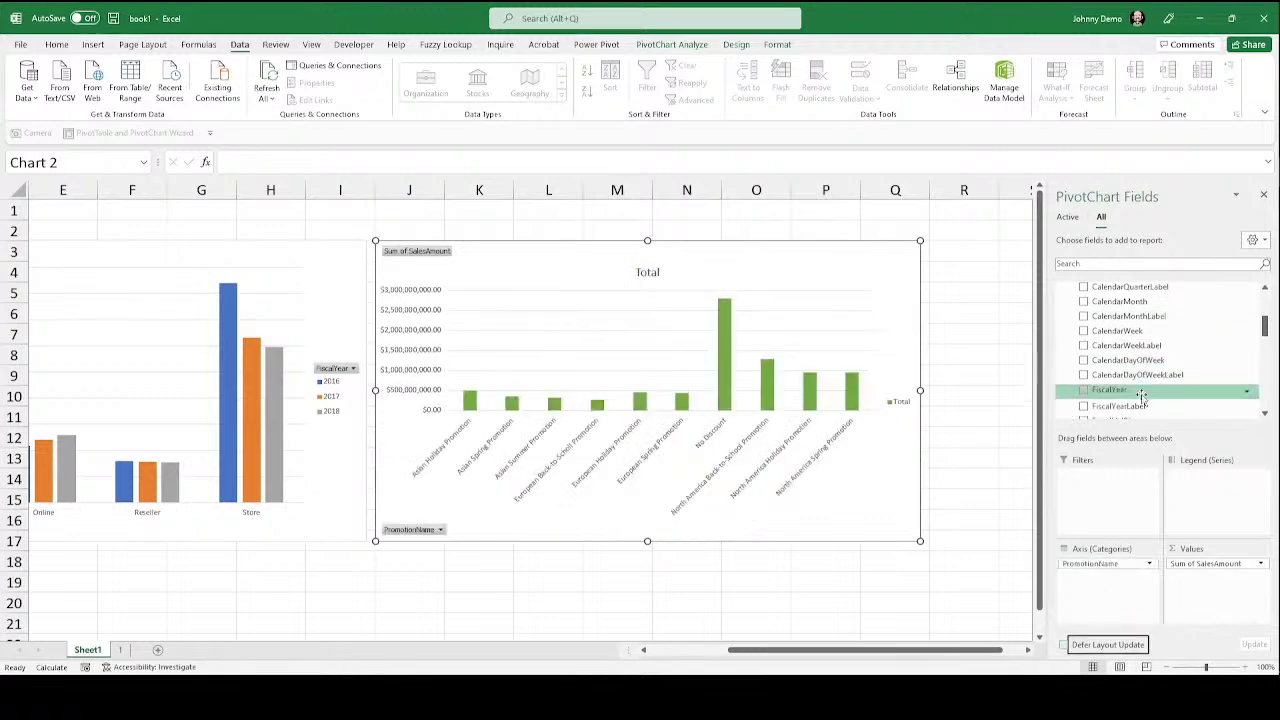
{"action": "left_click_drag", "start_coordinate": [1110, 392], "coordinate": [1192, 482]}
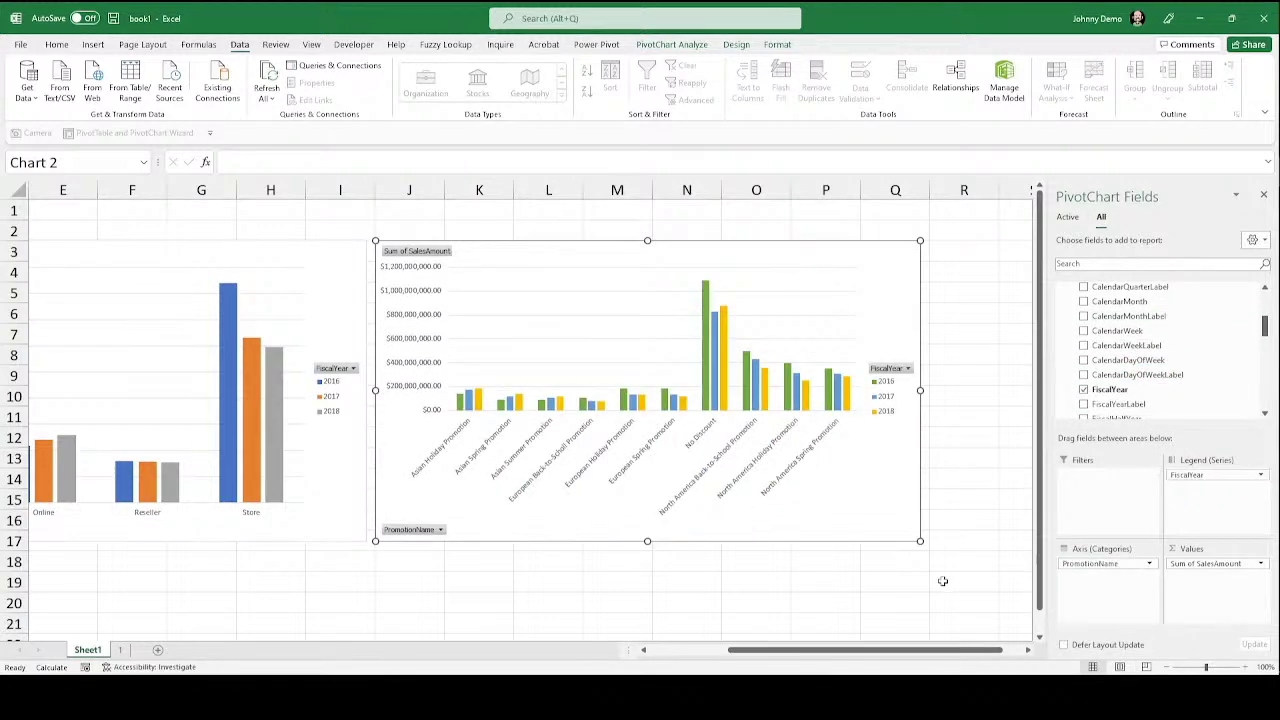
Step: Close the PivotChart field list so both charts have the full sheet width
{"action": "left_click_drag", "start_coordinate": [904, 655], "coordinate": [826, 655]}
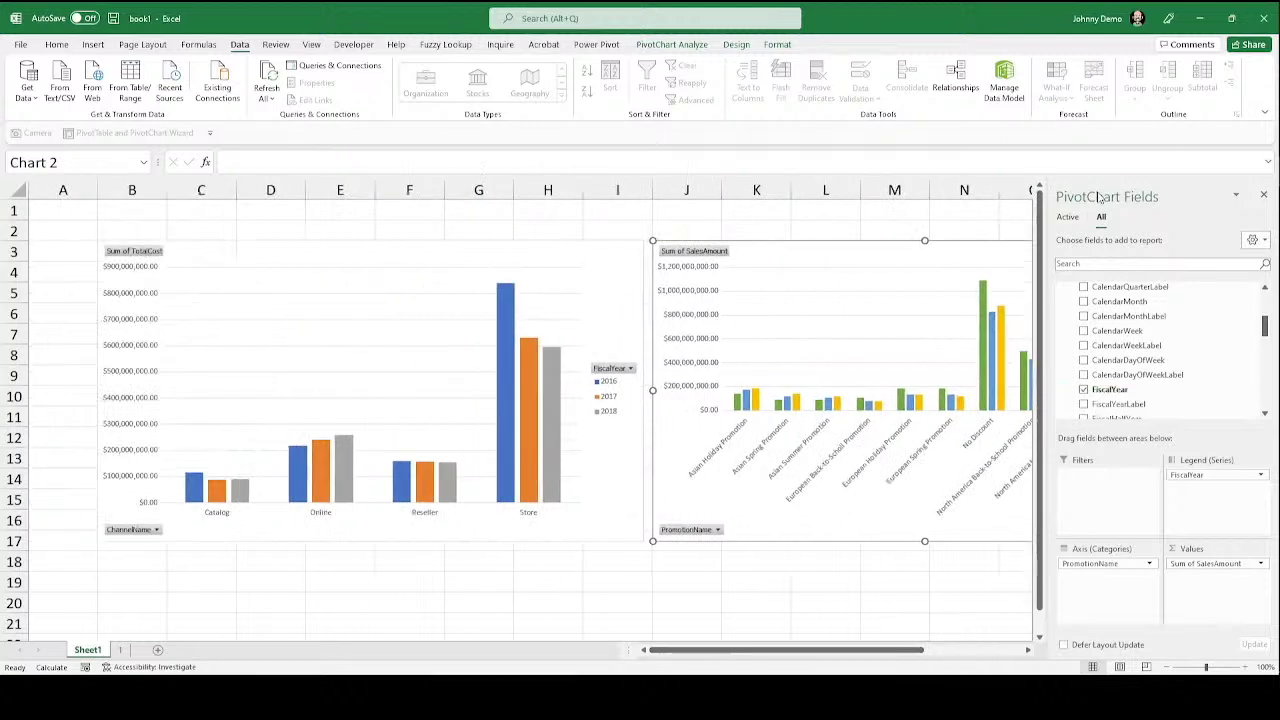
{"action": "left_click", "coordinate": [1263, 194]}
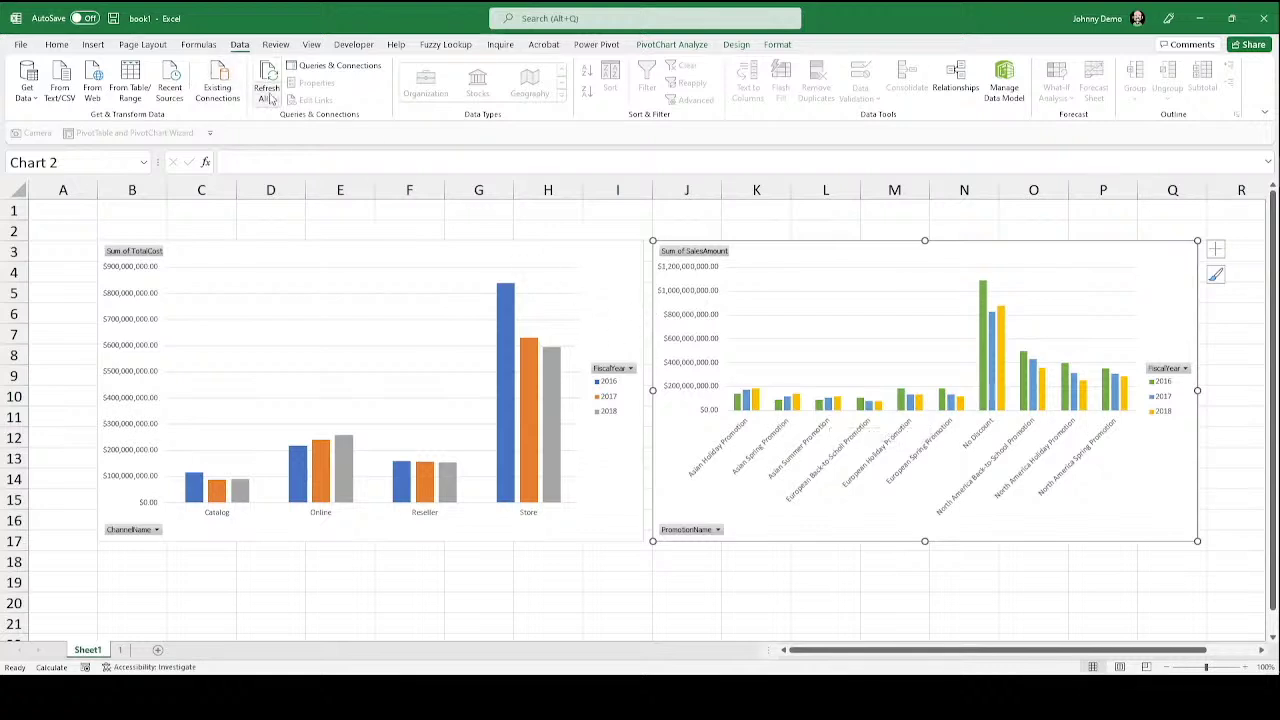
{"action": "left_click", "coordinate": [20, 45]}
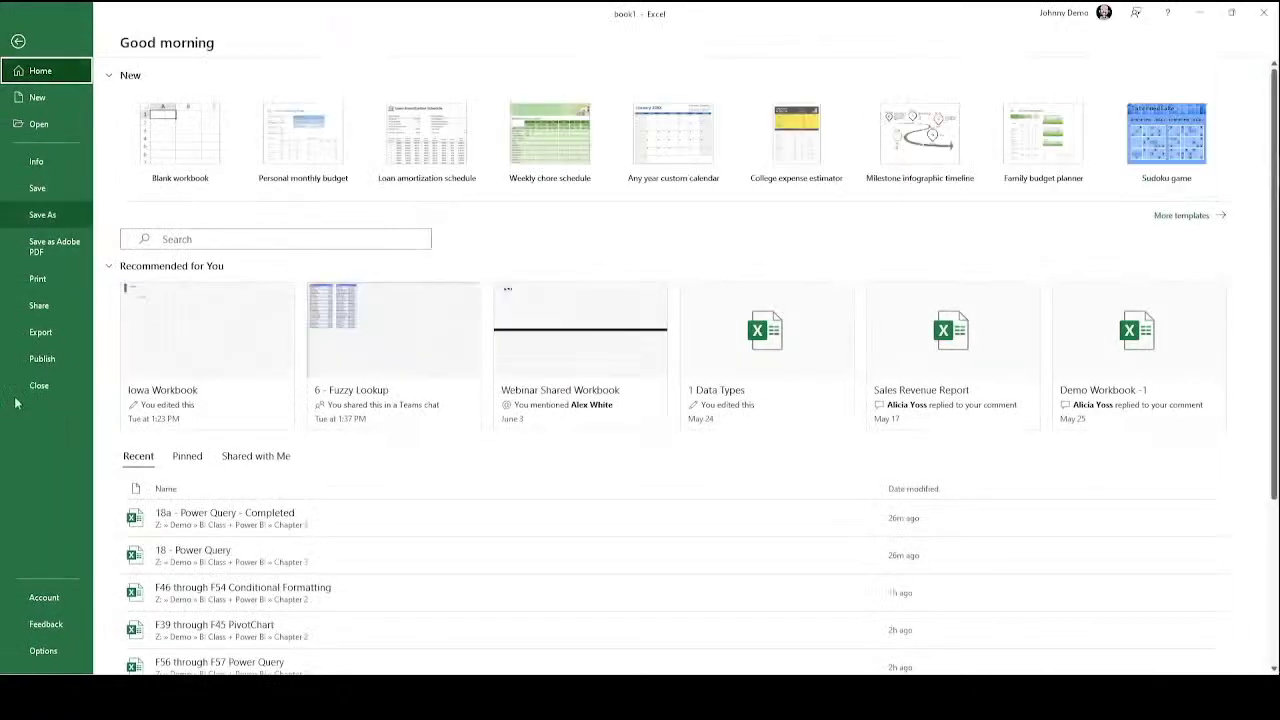
{"action": "left_click", "coordinate": [43, 651]}
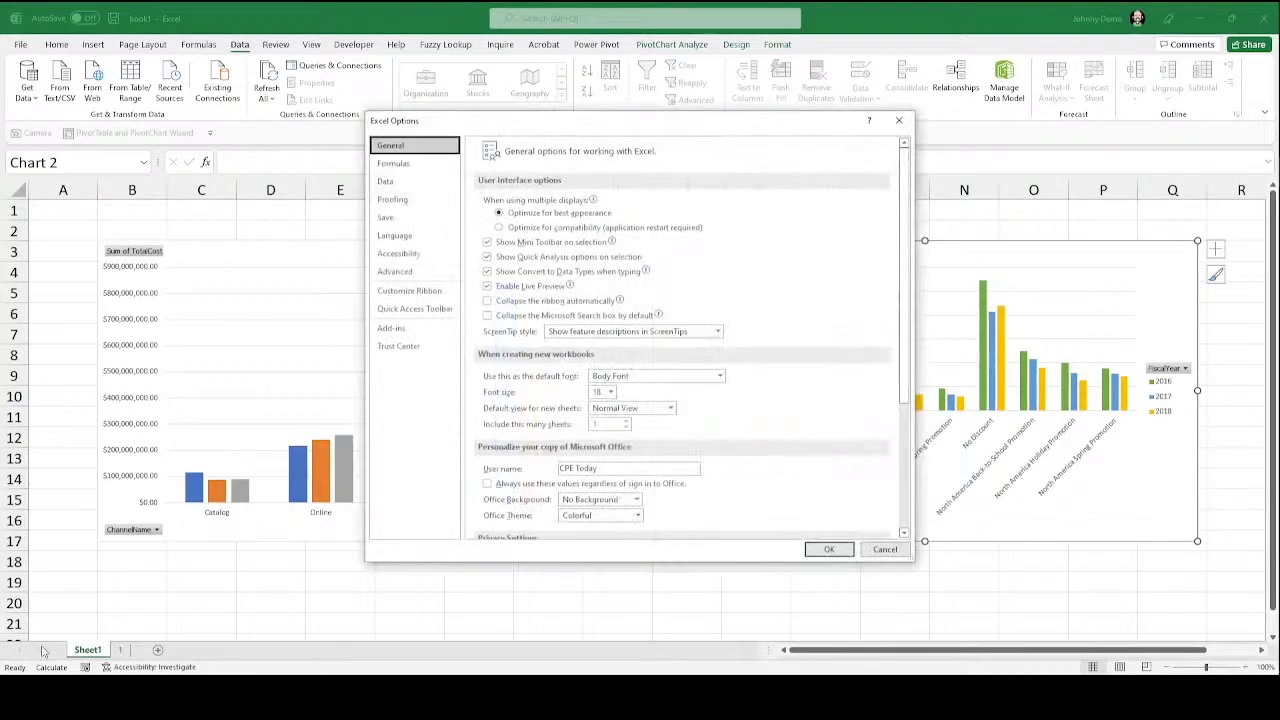
{"action": "left_click", "coordinate": [414, 332]}
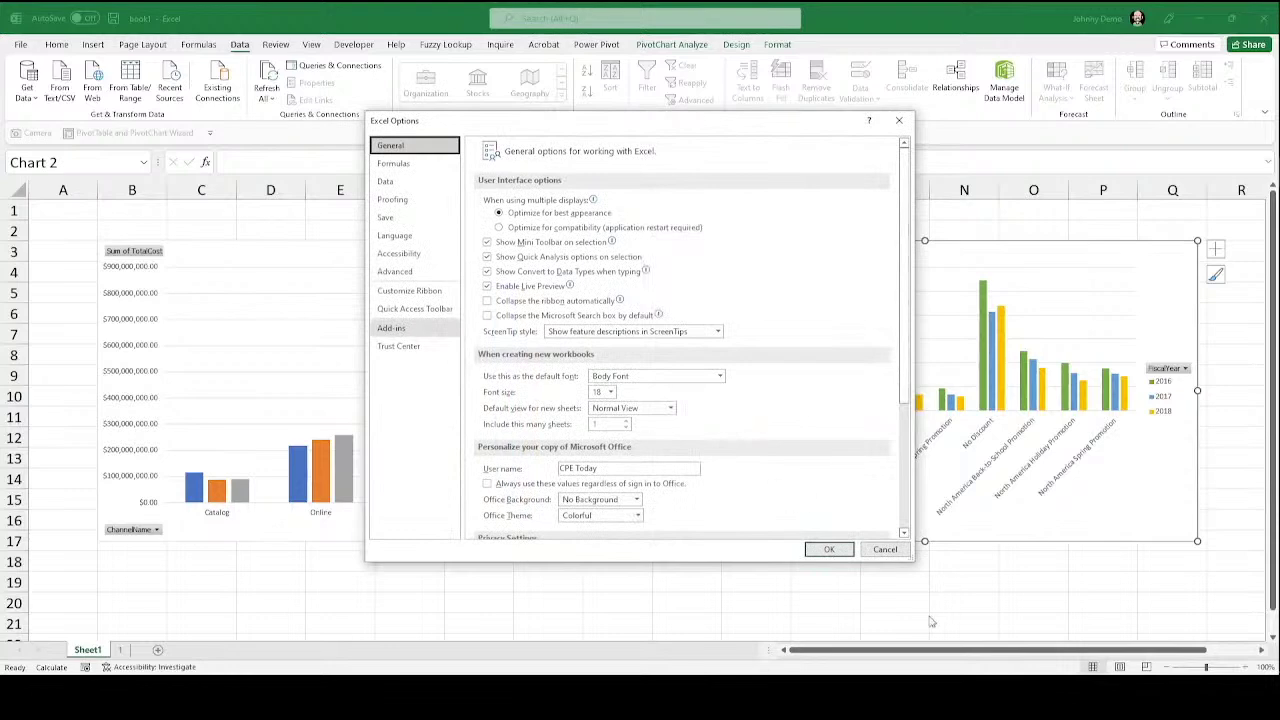
{"action": "left_click", "coordinate": [829, 549]}
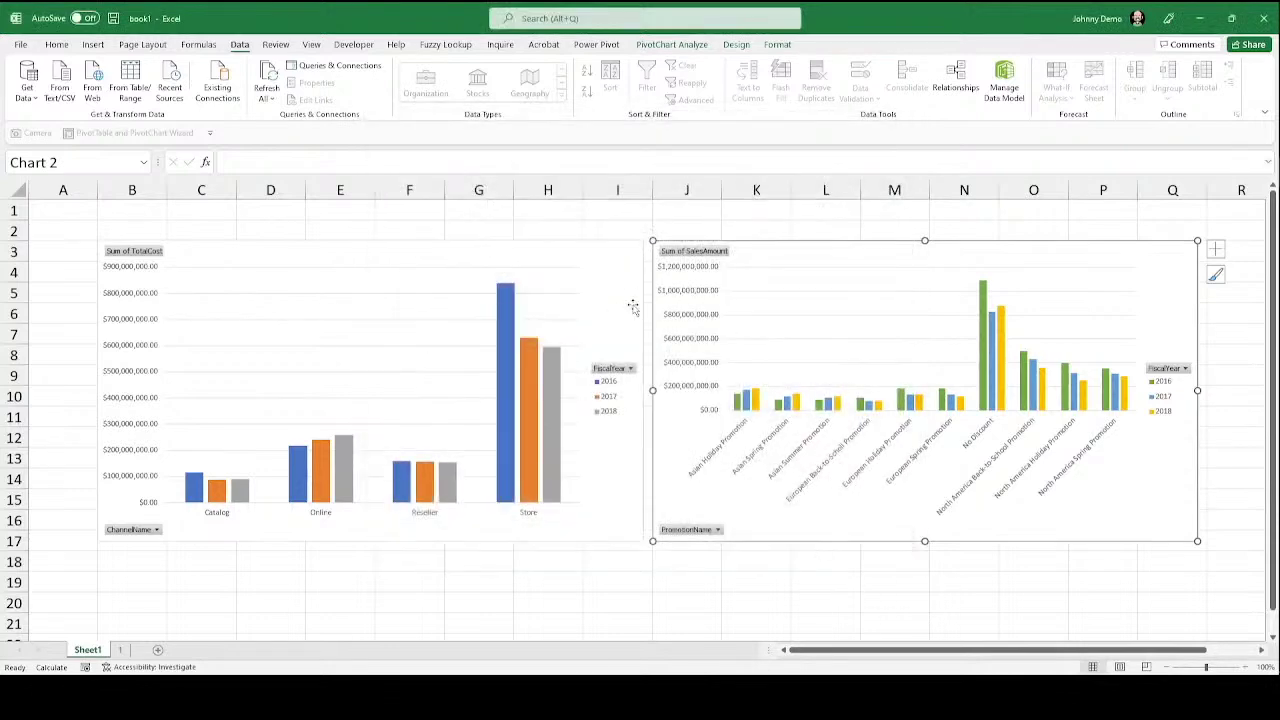
Step: Inspect the active and inactive add-ins in Excel Options, including the details of Microsoft Power Map for Excel, and close the options
{"action": "left_click", "coordinate": [21, 45]}
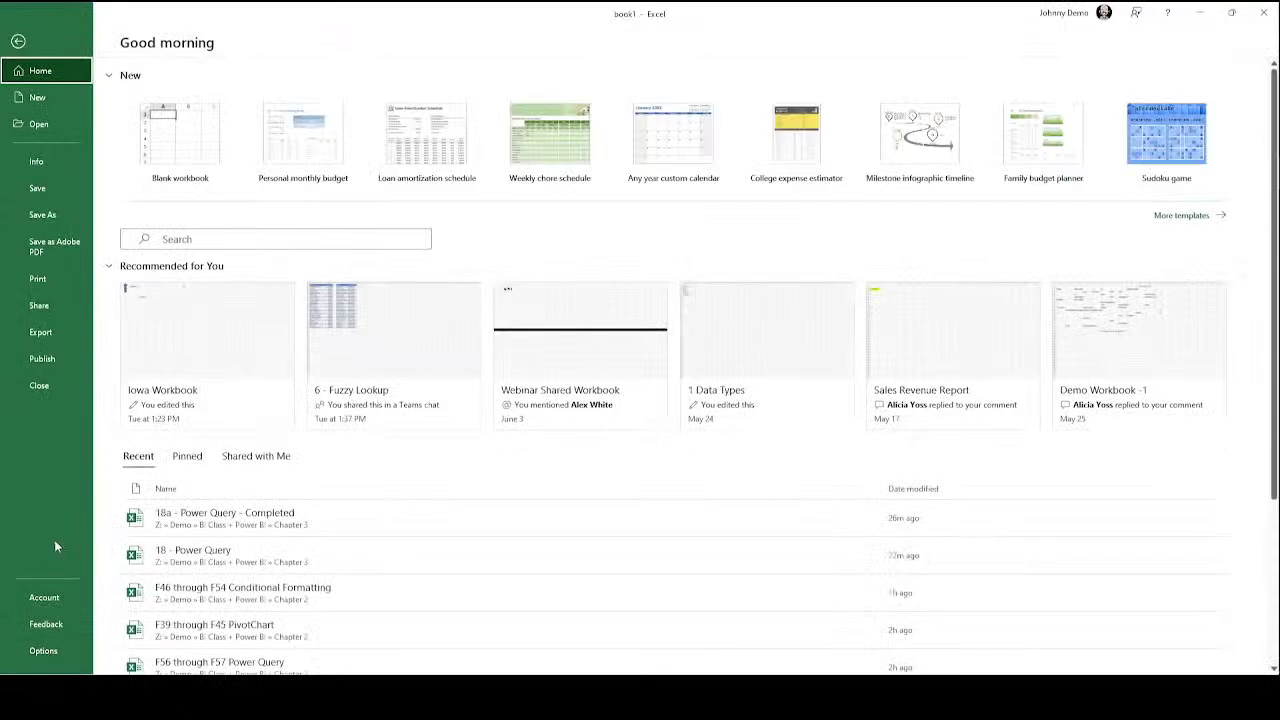
{"action": "left_click", "coordinate": [43, 650]}
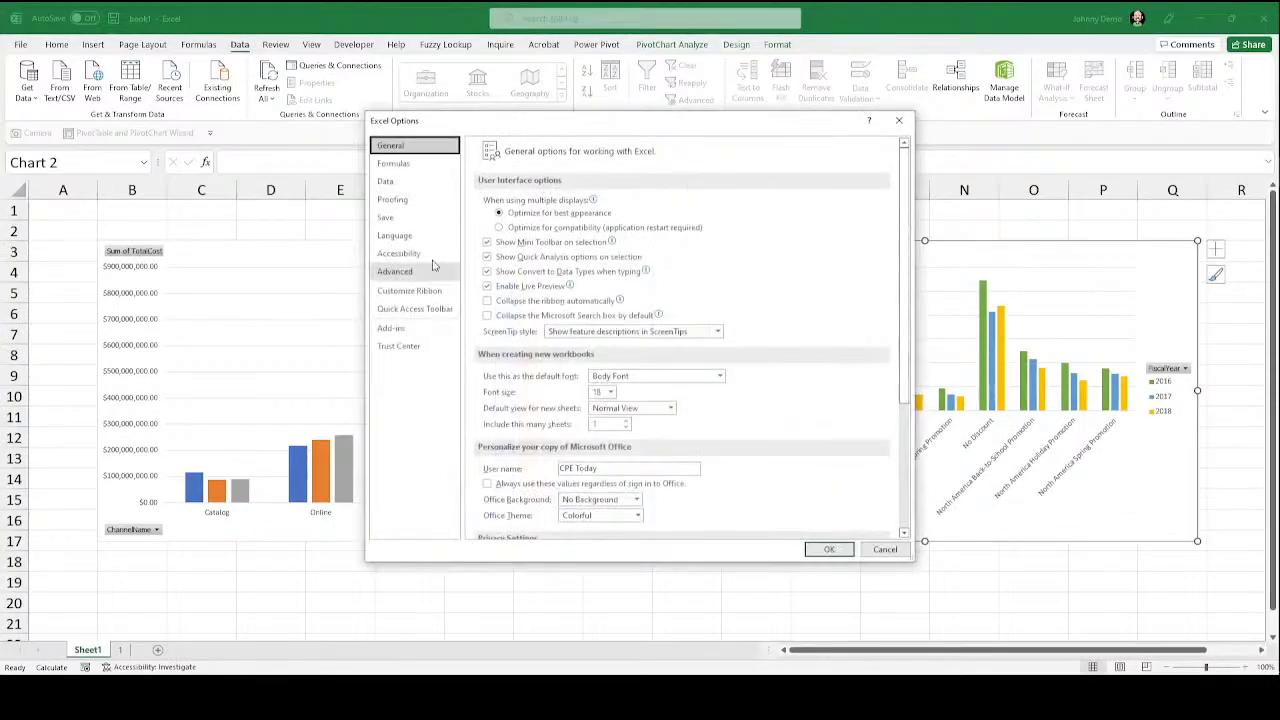
{"action": "left_click", "coordinate": [405, 330]}
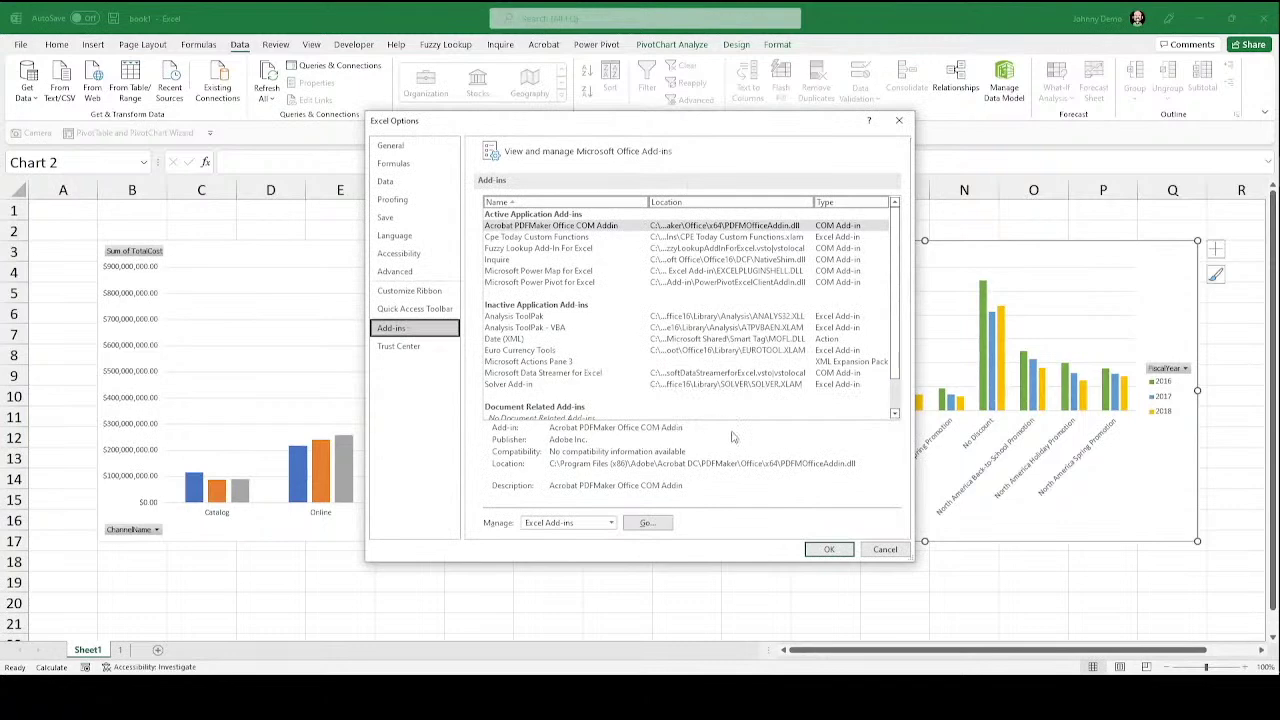
{"action": "left_click", "coordinate": [571, 273]}
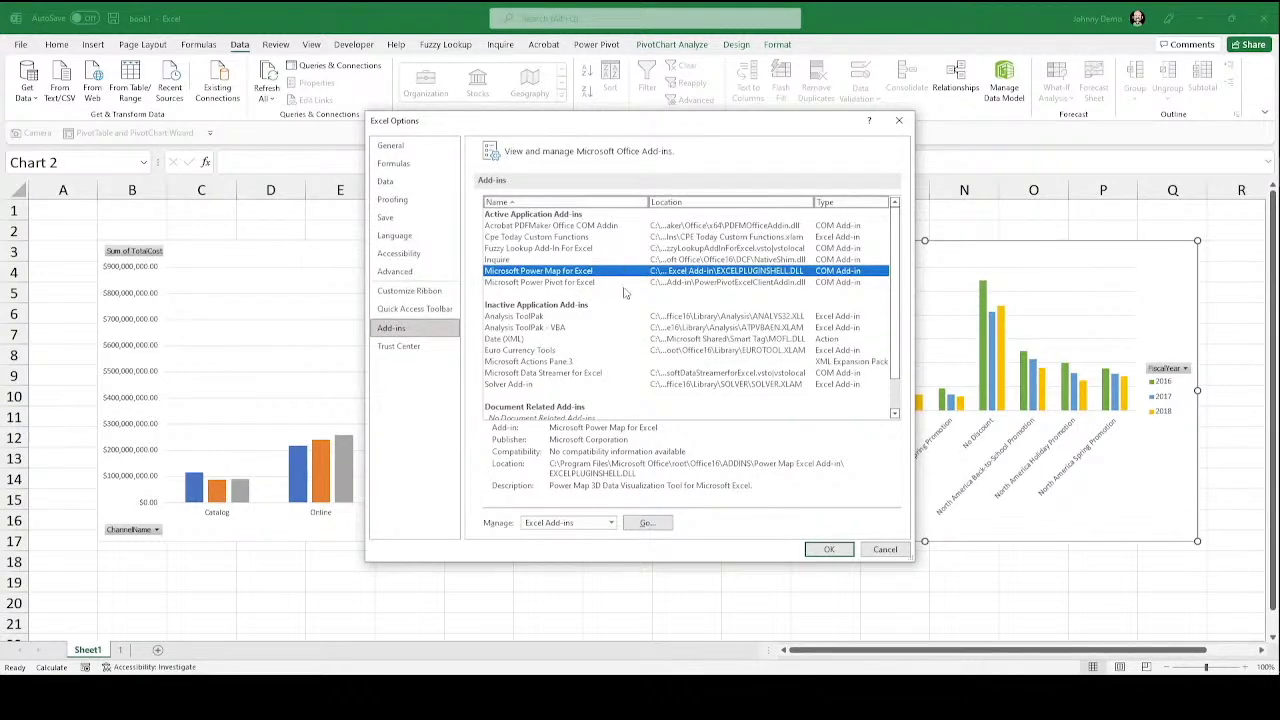
{"action": "scroll", "coordinate": [624, 298], "scroll_direction": "down", "scroll_amount": 1}
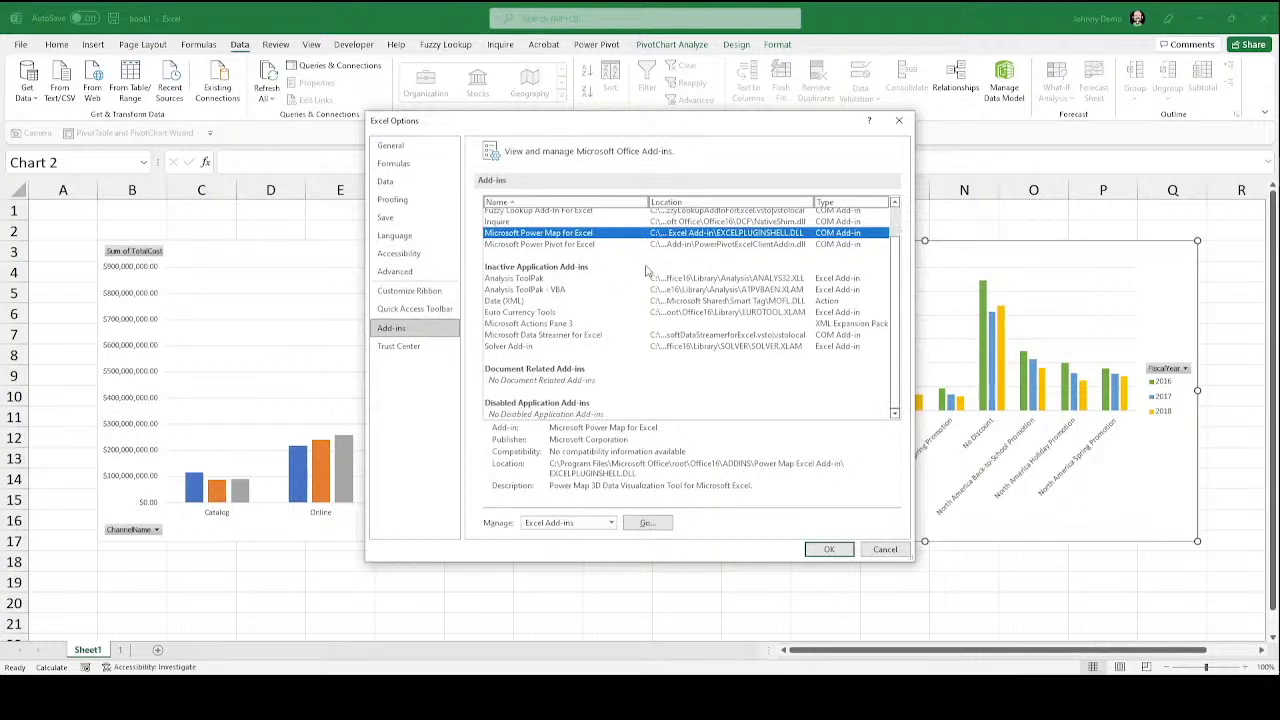
{"action": "scroll", "coordinate": [706, 350], "scroll_direction": "up", "scroll_amount": 1}
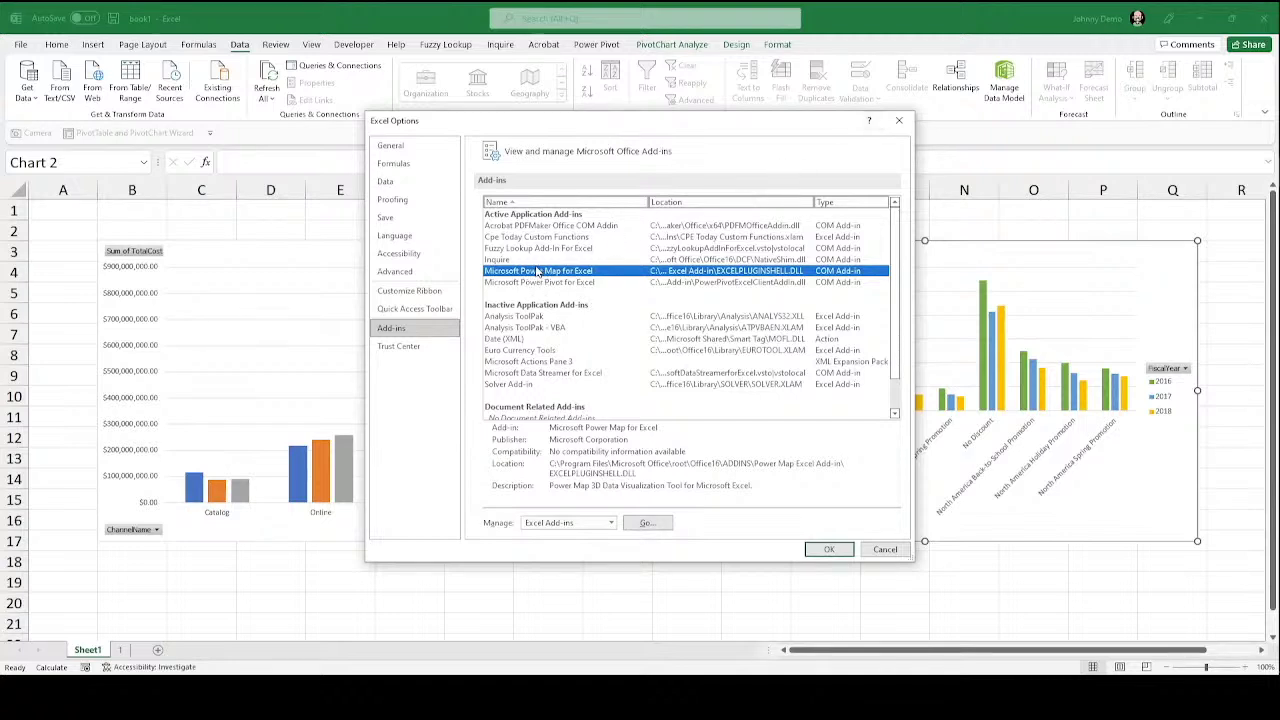
{"action": "left_click", "coordinate": [898, 120]}
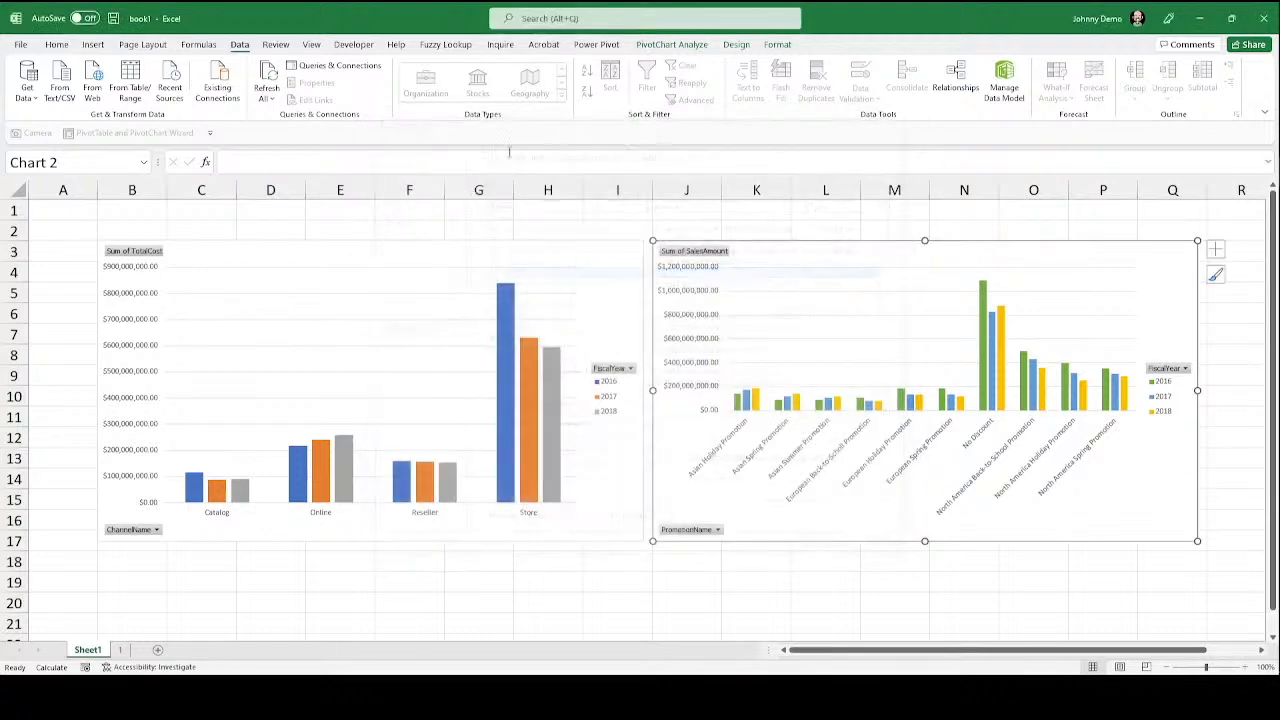
Step: Look at the map chart types available for insertion and close the list without inserting one
{"action": "left_click", "coordinate": [101, 46]}
{"action": "left_click", "coordinate": [667, 84]}
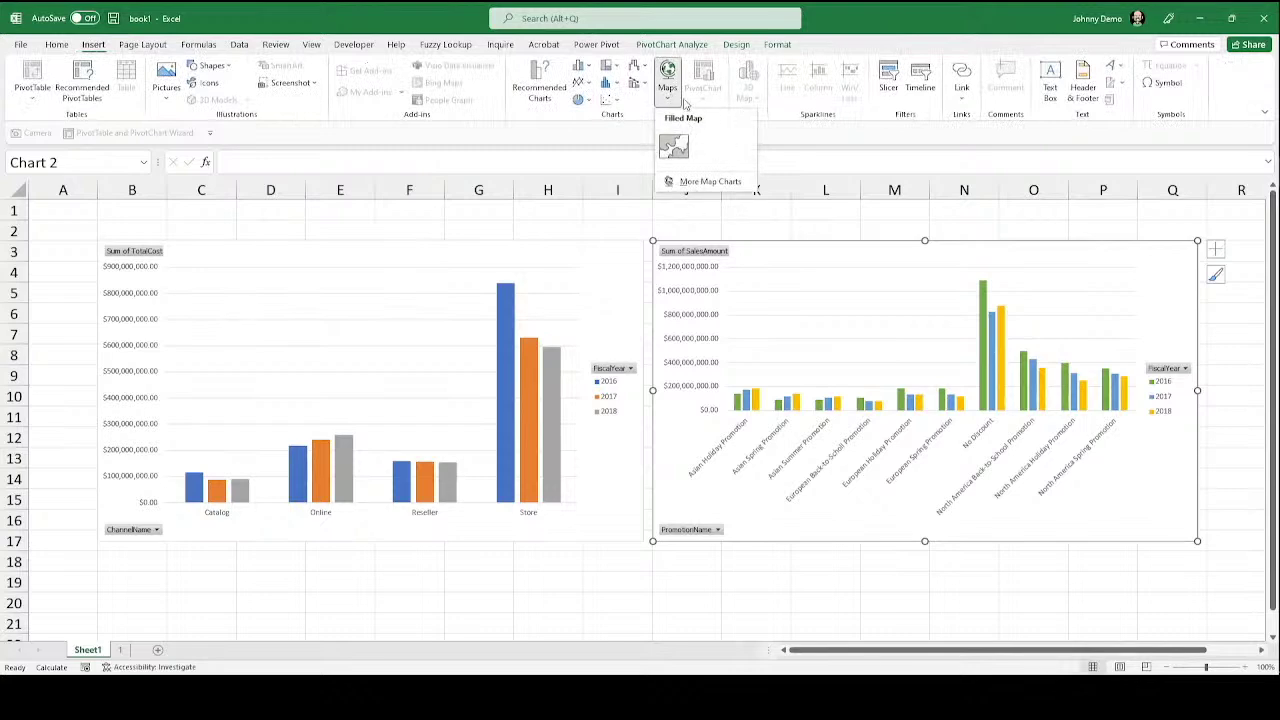
{"action": "left_click", "coordinate": [681, 96]}
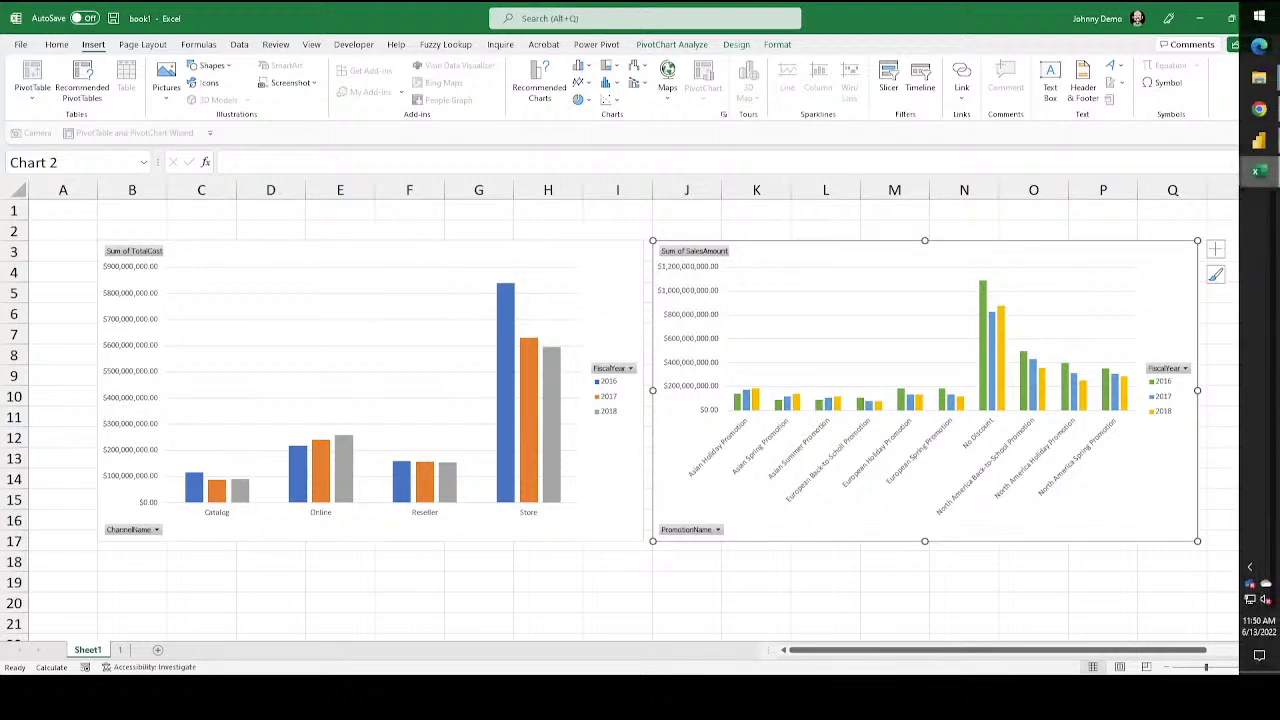
{"action": "mouse_move", "coordinate": [1259, 171]}
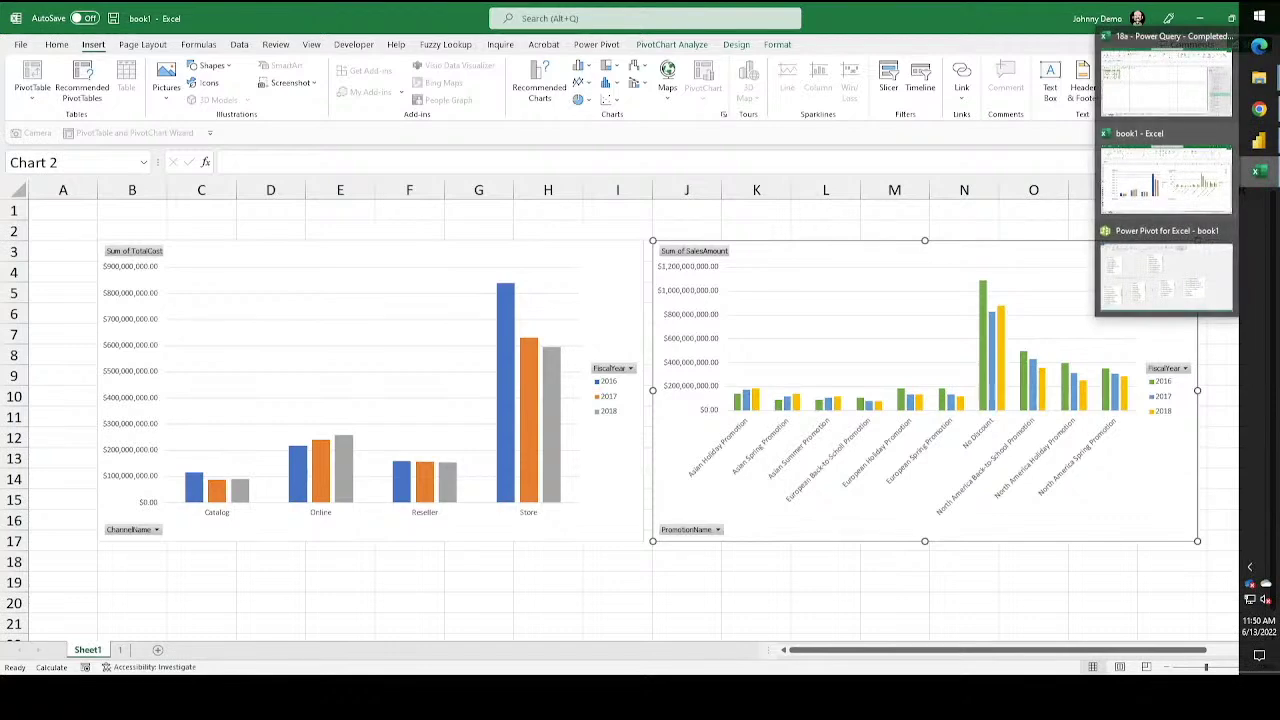
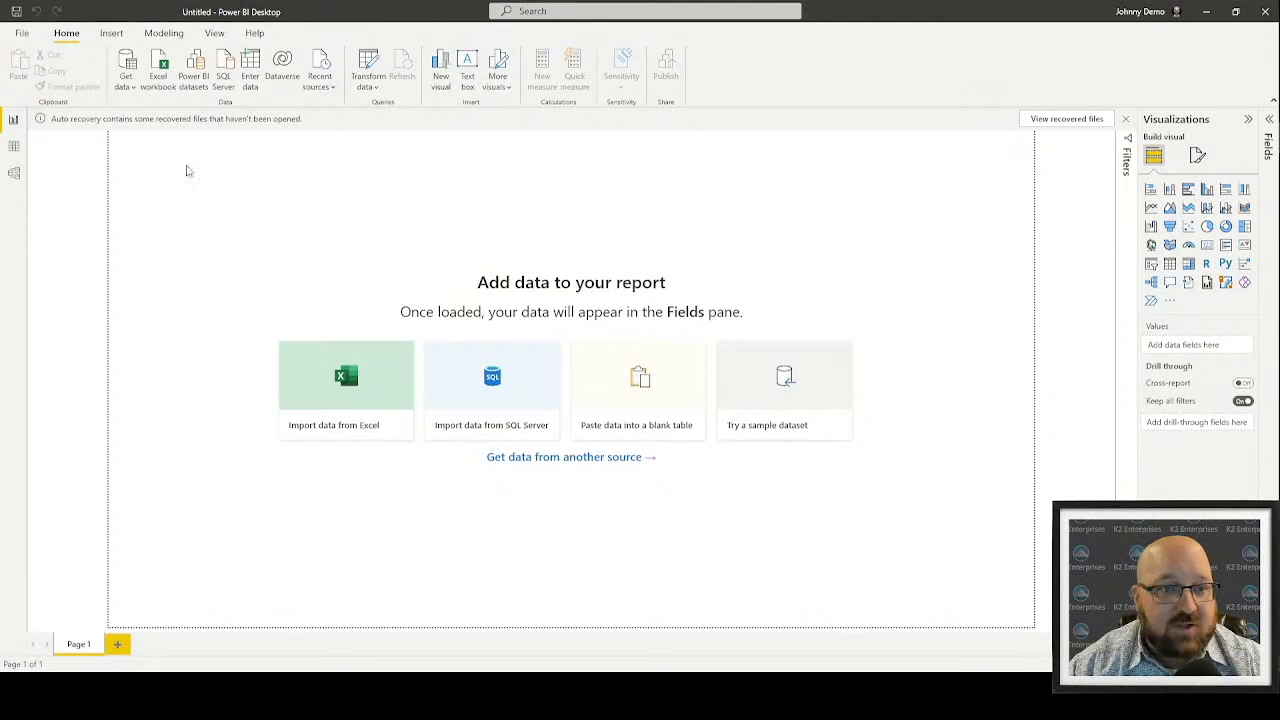
Step: In Power BI Desktop, collapse and restore the ribbon, and view the recent reports list without opening a report
{"action": "left_click", "coordinate": [1272, 104]}
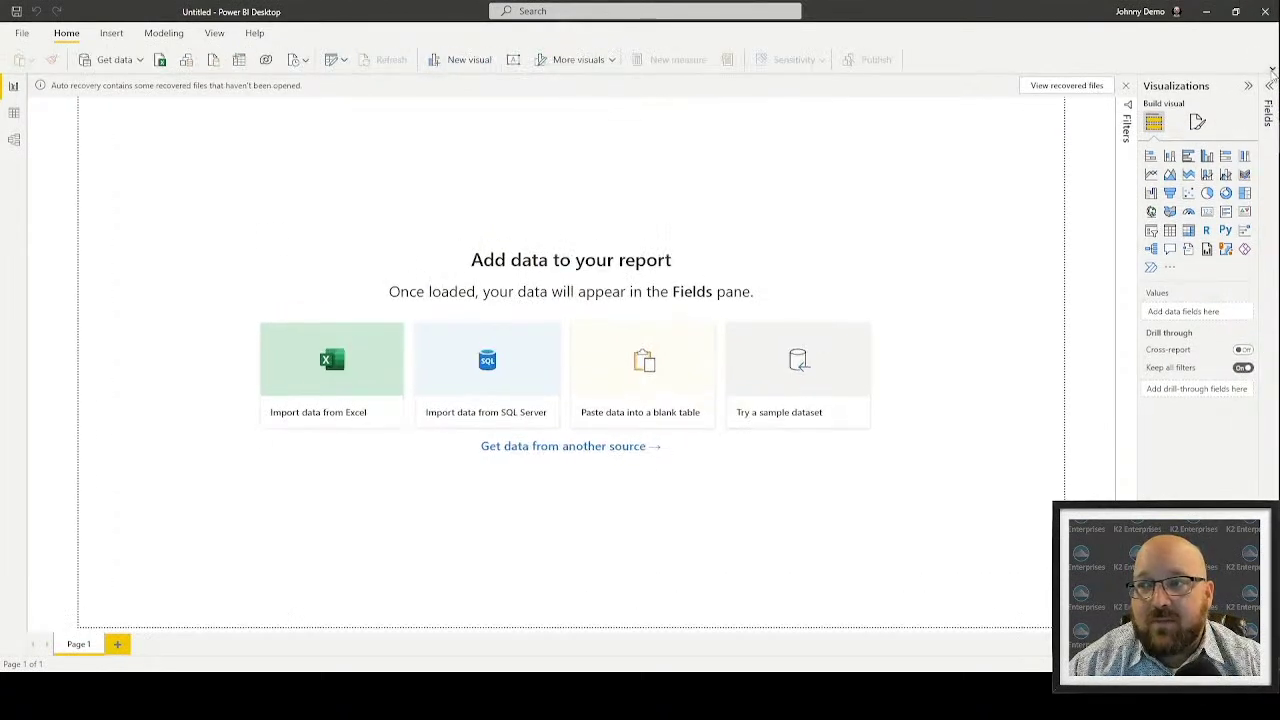
{"action": "left_click", "coordinate": [1272, 72]}
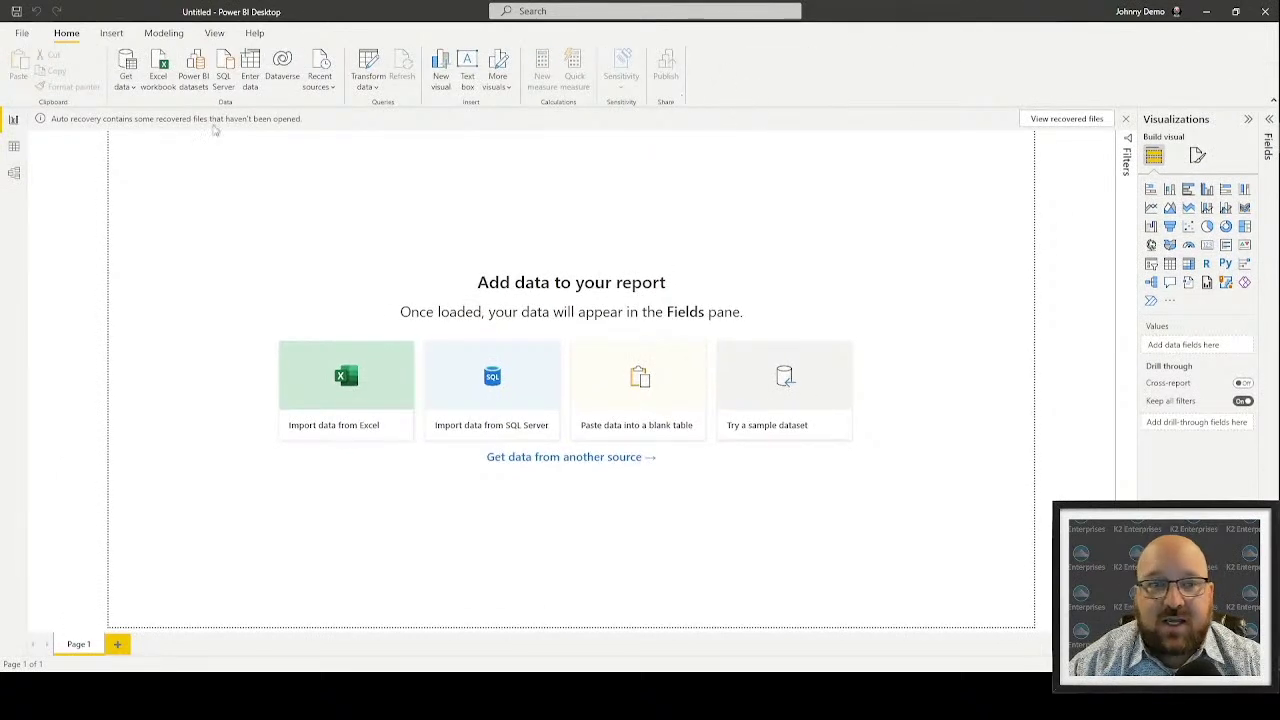
{"action": "left_click", "coordinate": [21, 36]}
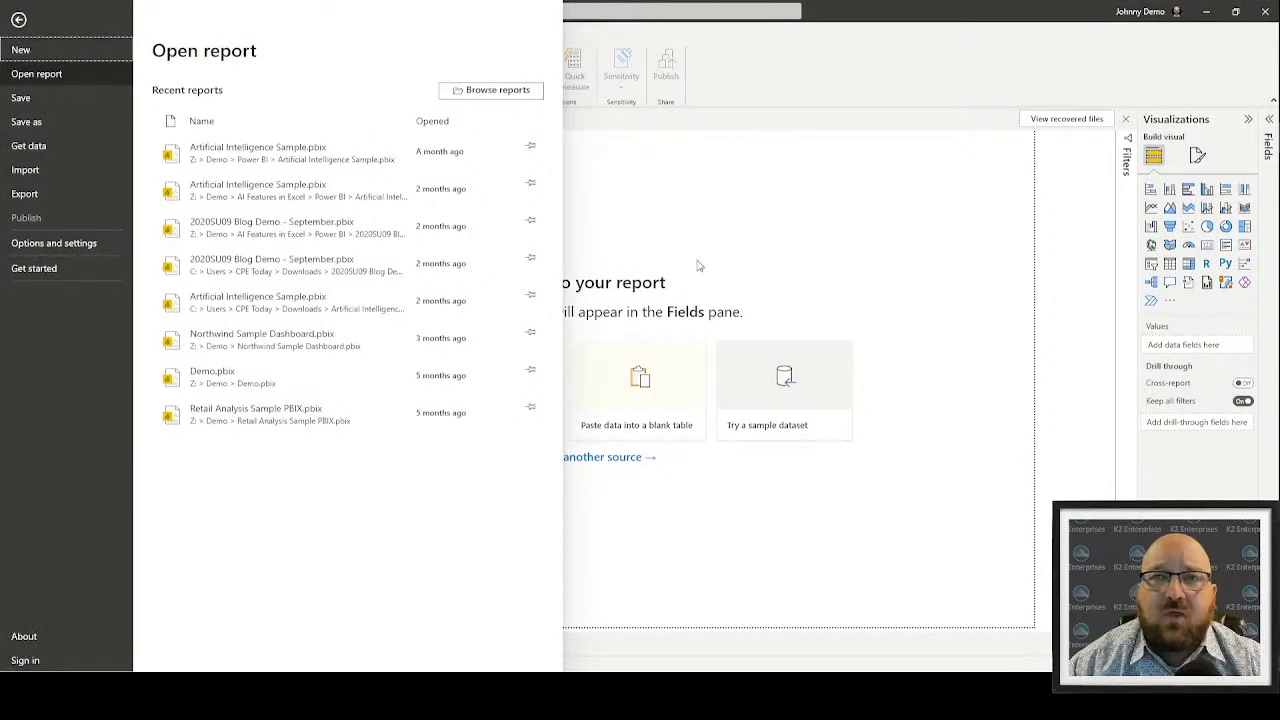
{"action": "left_click", "coordinate": [701, 266]}
Step: Review the Power BI commands for modeling, getting data, and inserting visuals and elements
{"action": "left_click", "coordinate": [176, 33]}
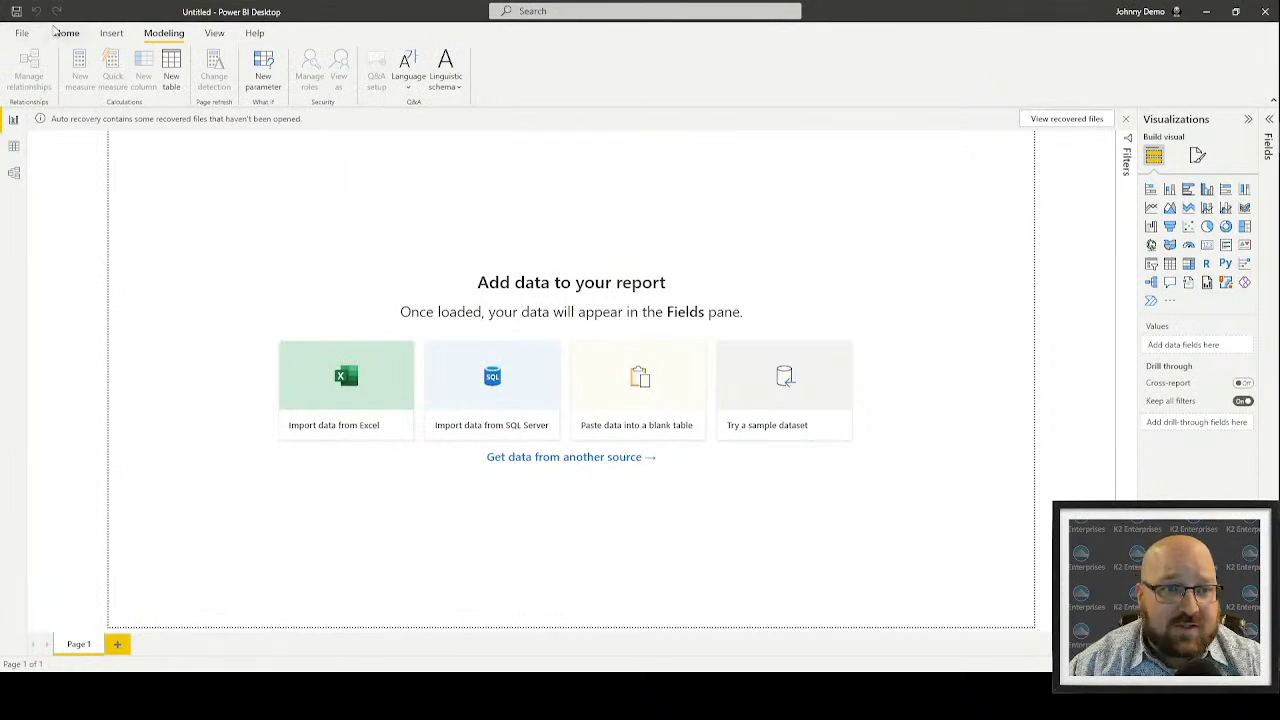
{"action": "left_click", "coordinate": [67, 36]}
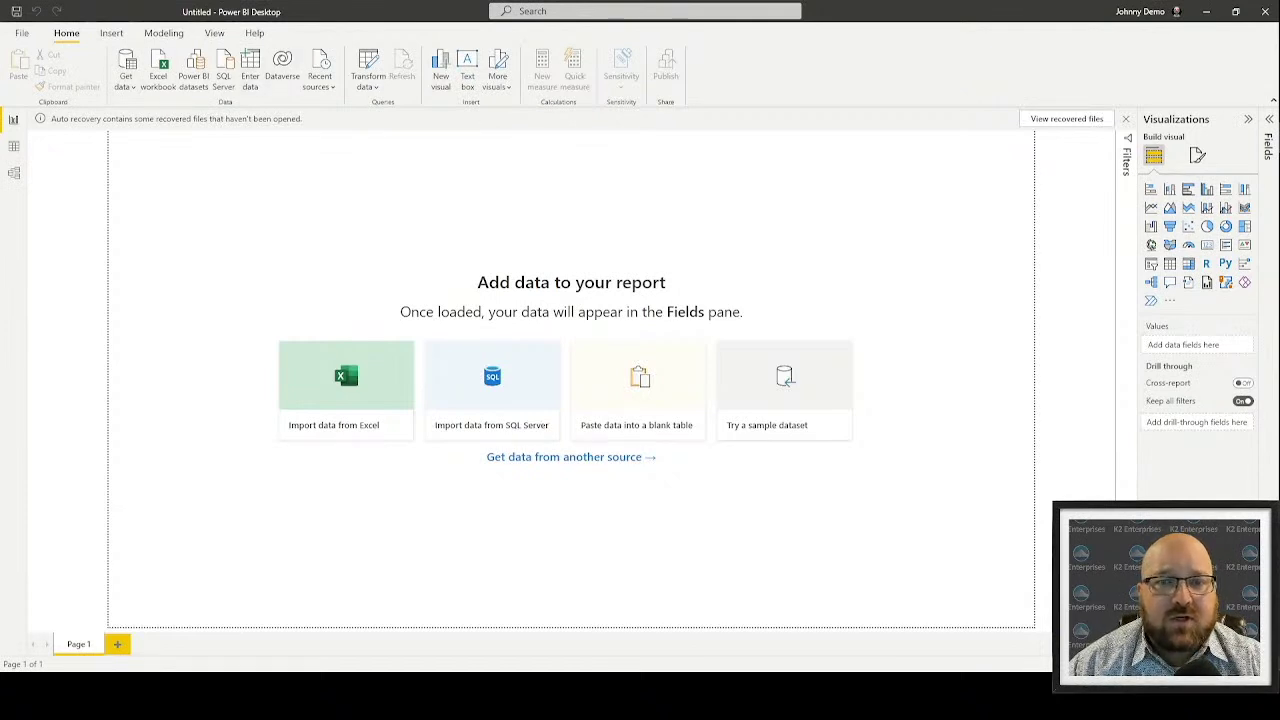
{"action": "left_click", "coordinate": [111, 33]}
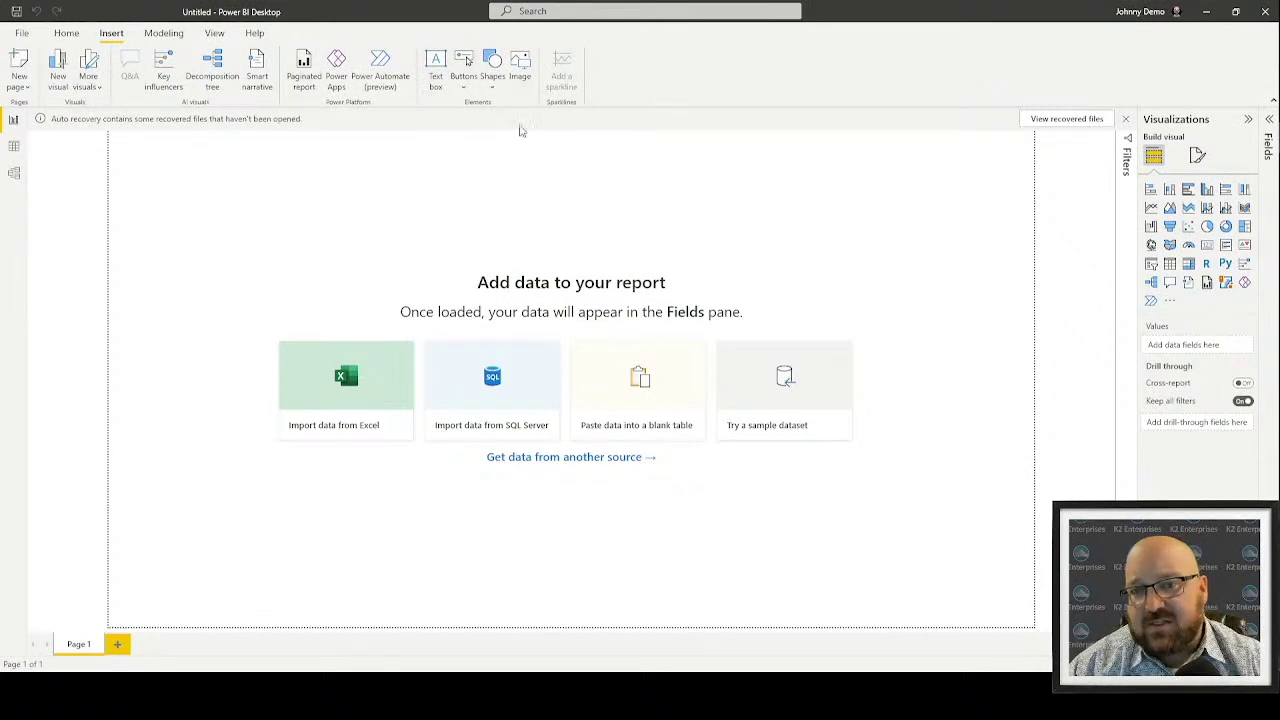
{"action": "left_click", "coordinate": [160, 34]}
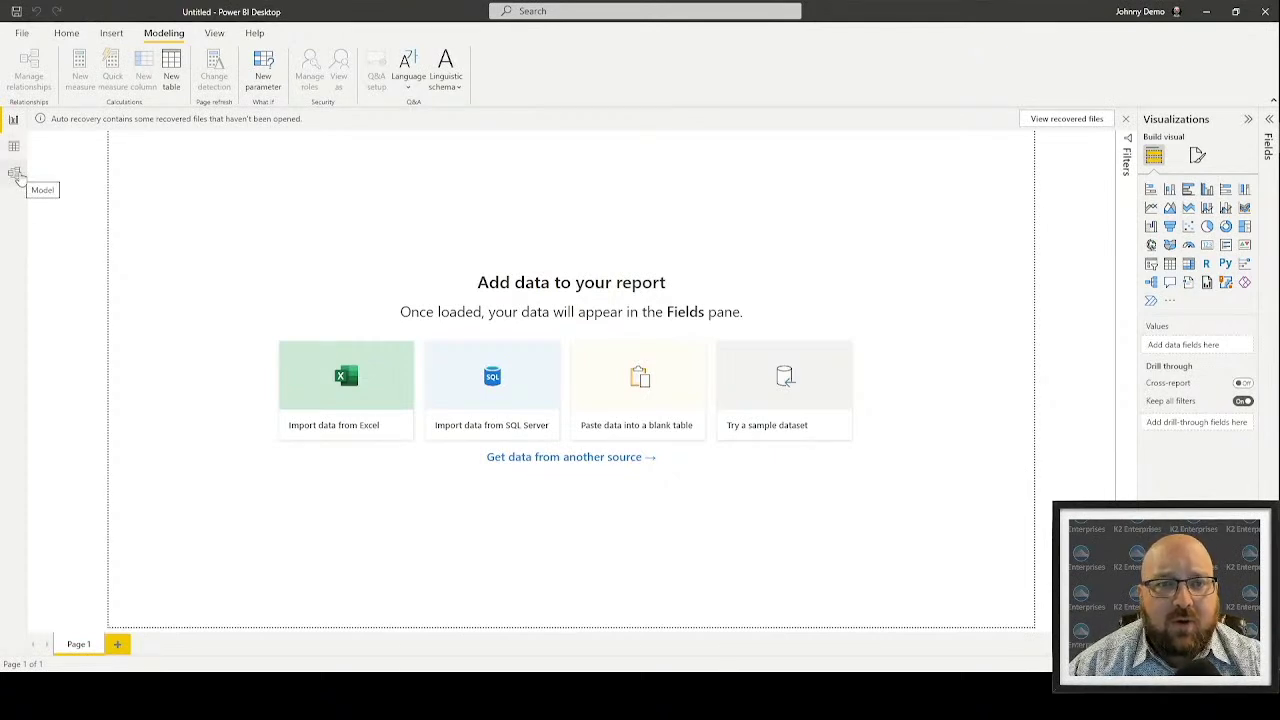
Step: Preview the report page in the mobile layout, dismiss the mobile-only formatting introduction, and return to the desktop layout
{"action": "left_click", "coordinate": [214, 33]}
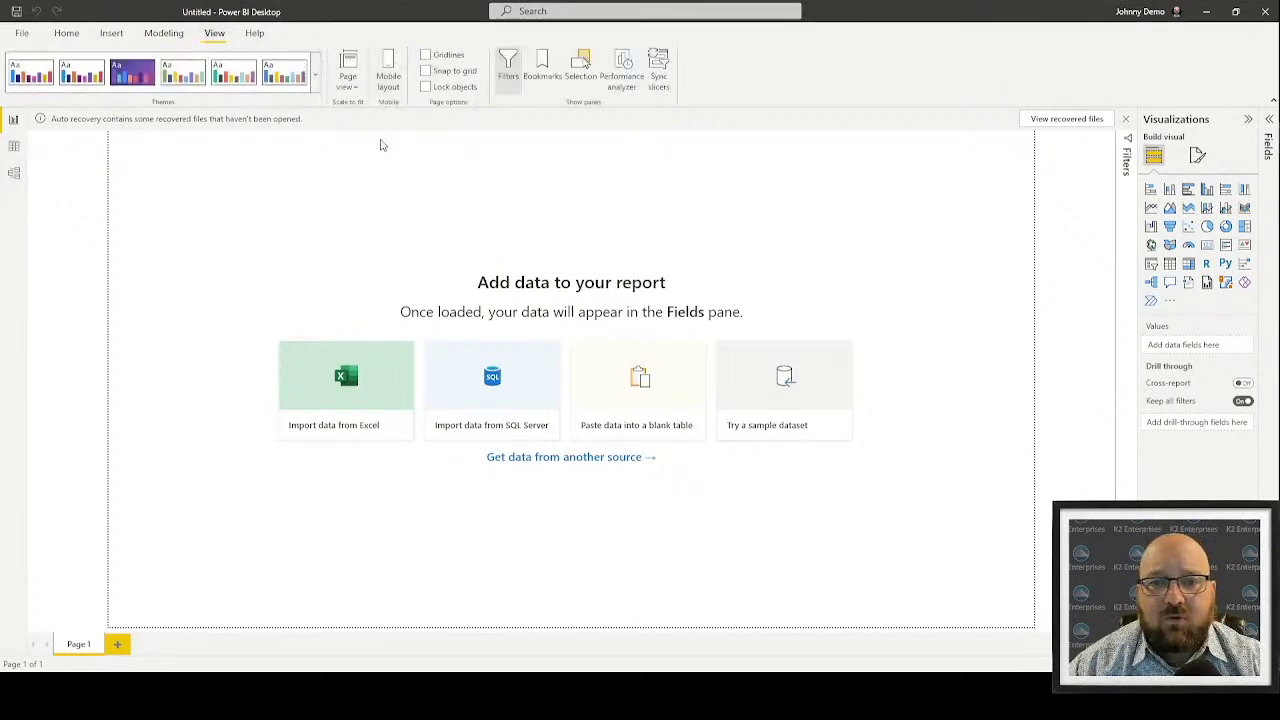
{"action": "left_click", "coordinate": [388, 72]}
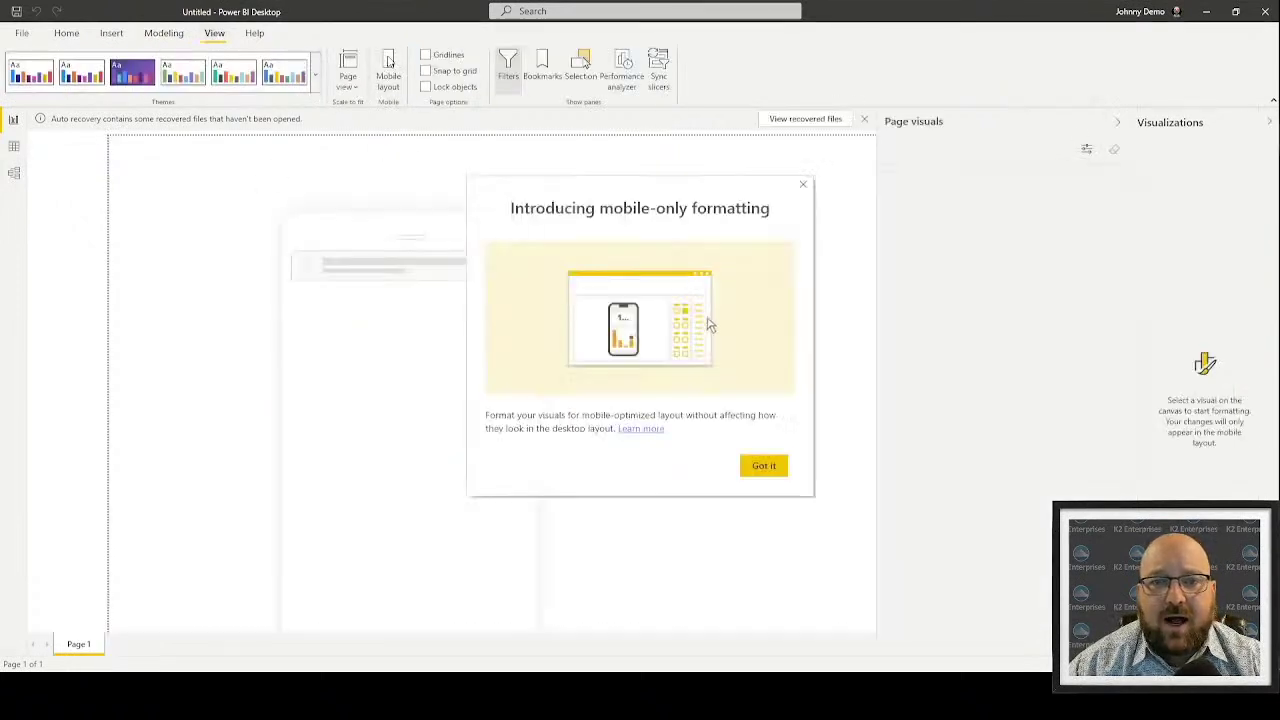
{"action": "left_click", "coordinate": [801, 186]}
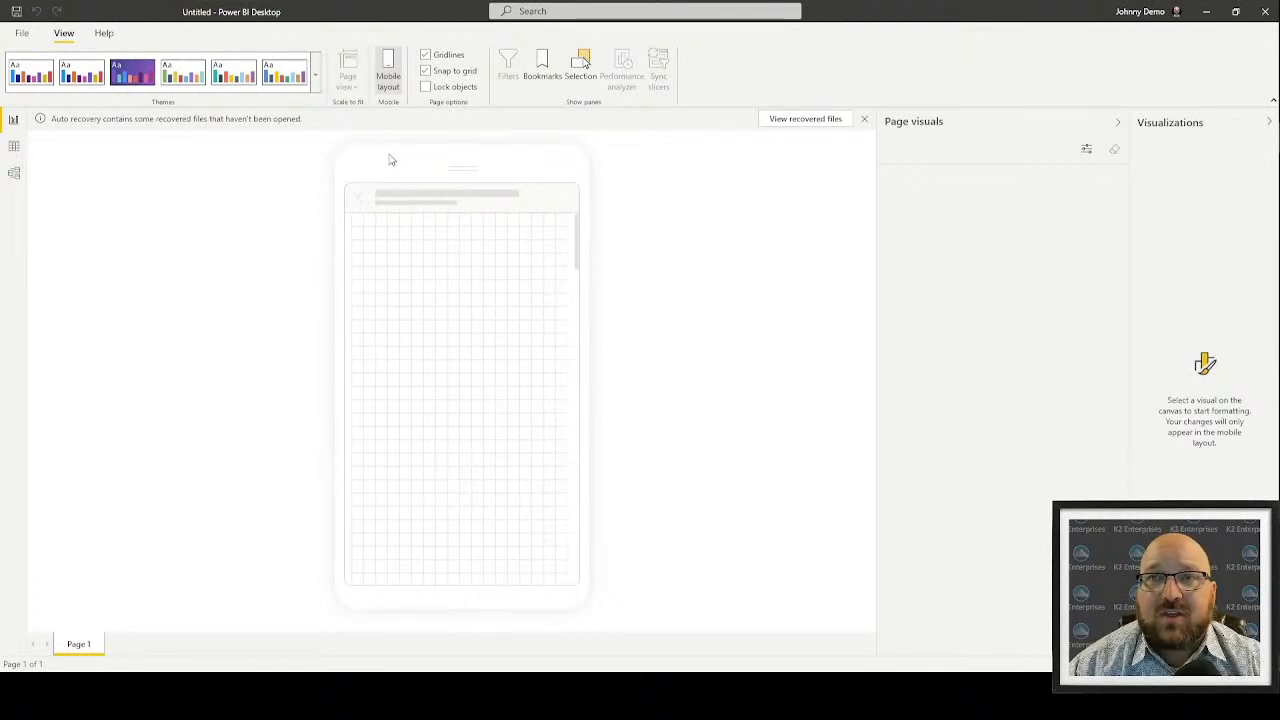
{"action": "left_click", "coordinate": [386, 60]}
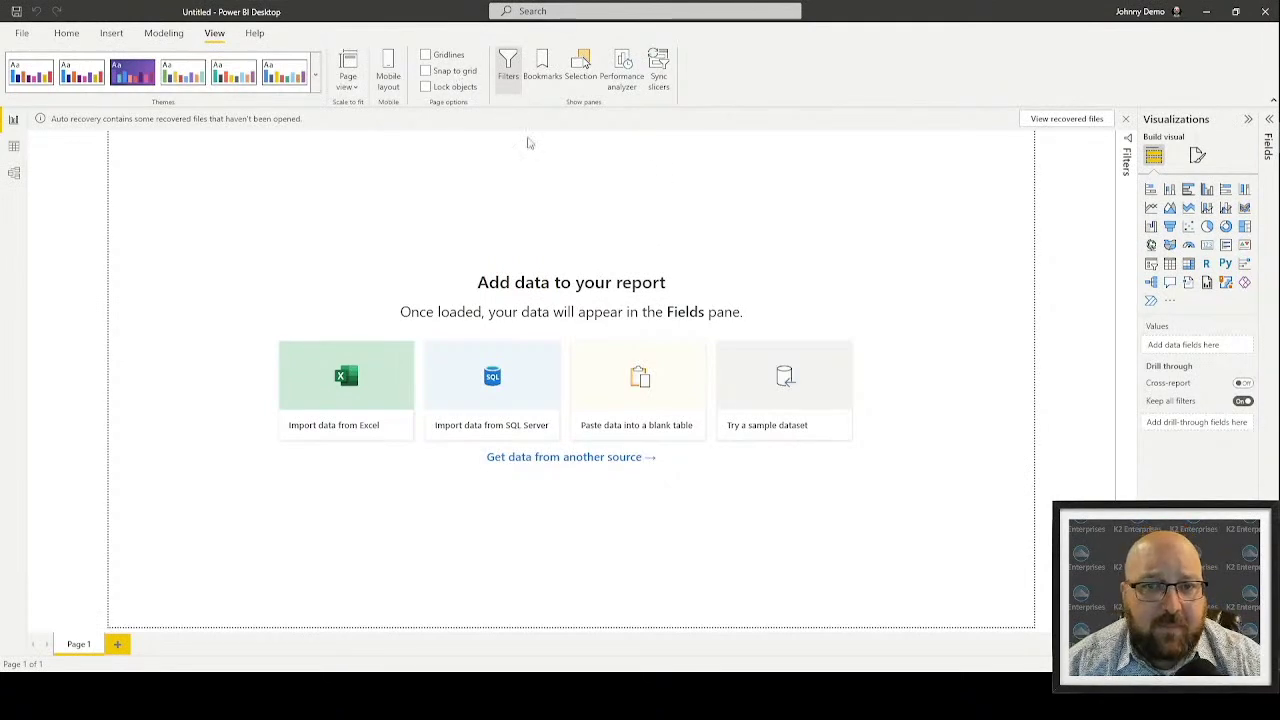
Step: Show the Bookmarks pane and hide it again
{"action": "left_click", "coordinate": [550, 76]}
{"action": "left_click", "coordinate": [545, 70]}
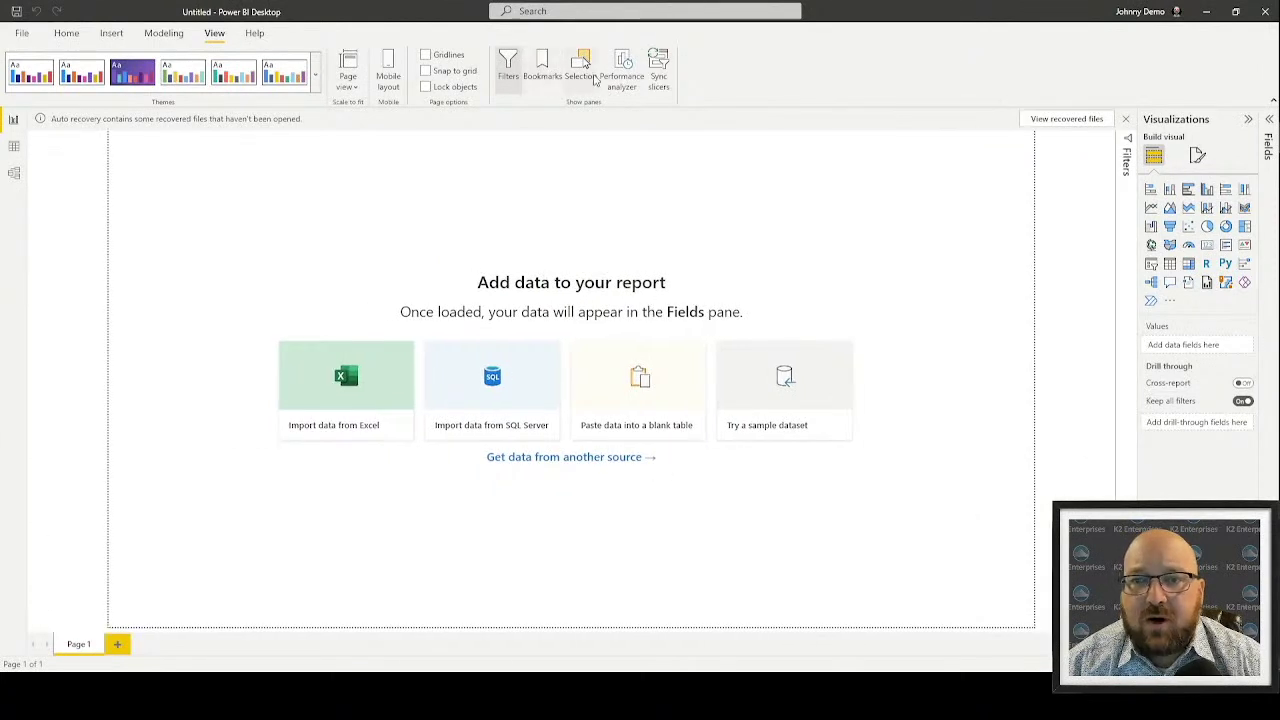
Step: Show and hide the Selection pane, and do the same with the Performance analyzer pane
{"action": "left_click", "coordinate": [594, 79]}
{"action": "left_click", "coordinate": [586, 76]}
{"action": "left_click", "coordinate": [622, 80]}
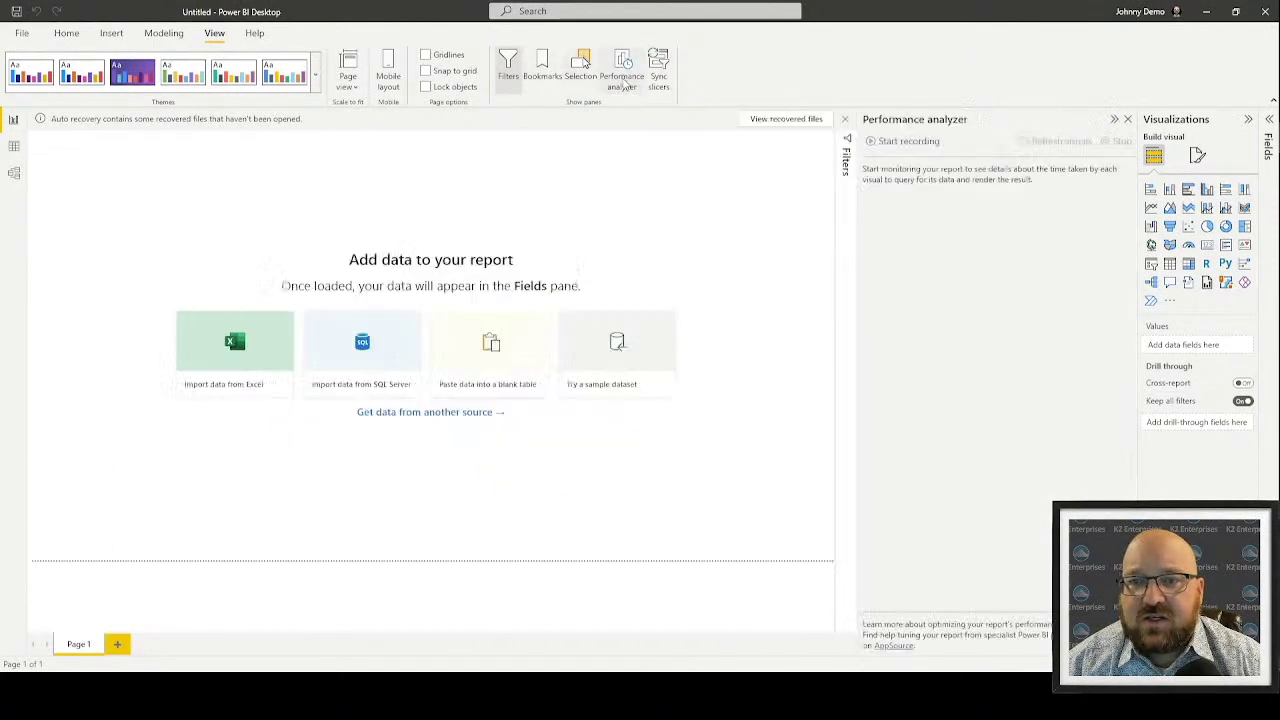
{"action": "left_click", "coordinate": [622, 78]}
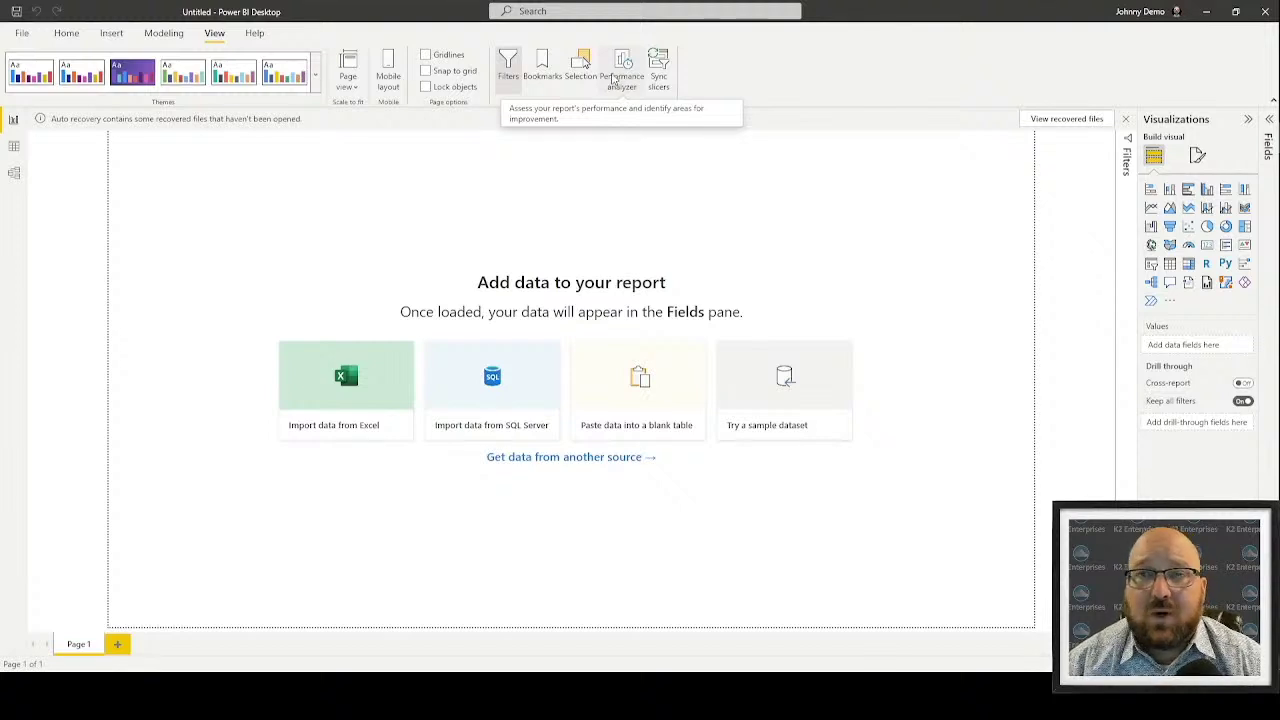
Step: Look at the data and model views, and dismiss the auto-recovery notice with the option to remove the recovered files
{"action": "left_click", "coordinate": [1126, 119]}
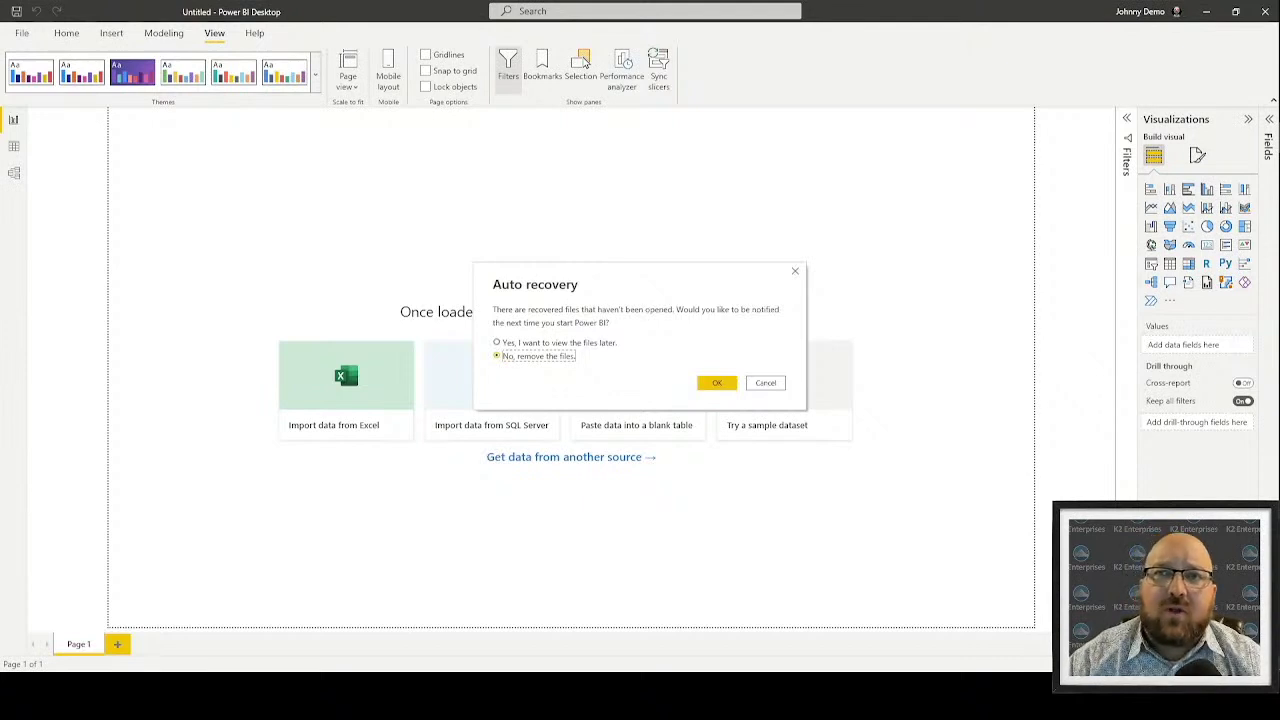
{"action": "left_click", "coordinate": [762, 386]}
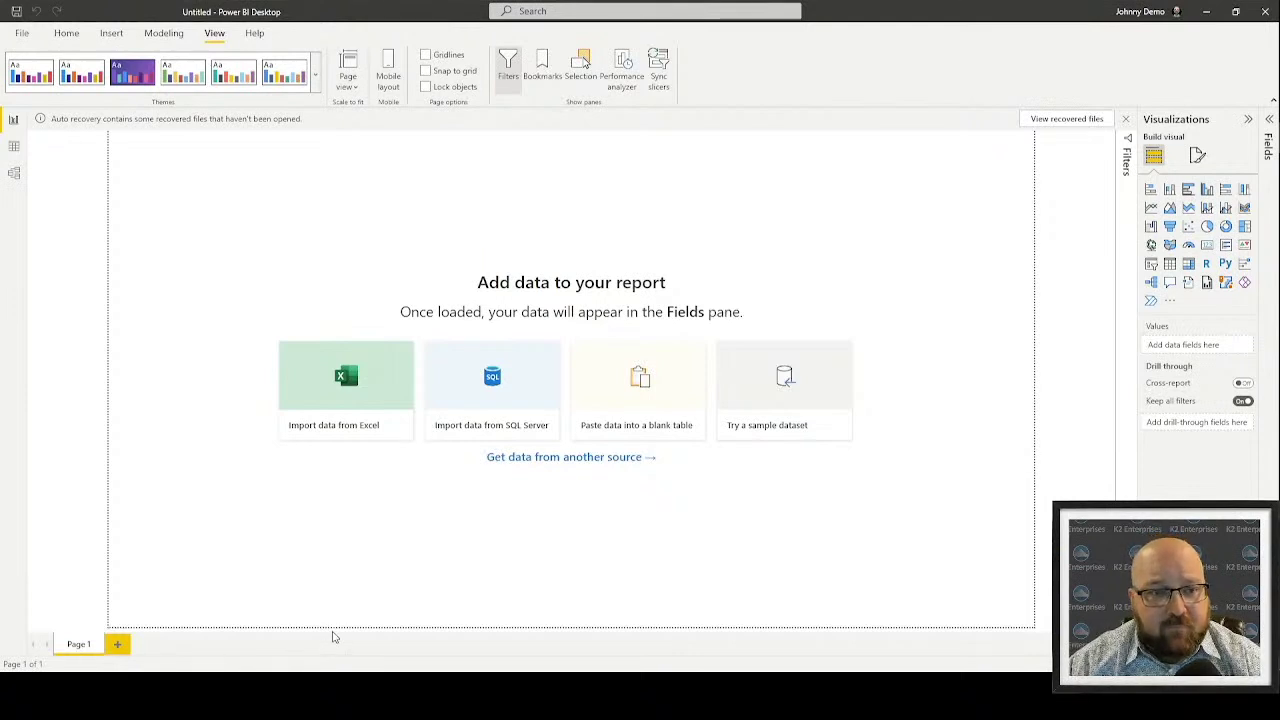
{"action": "left_click", "coordinate": [14, 148]}
{"action": "left_click", "coordinate": [14, 173]}
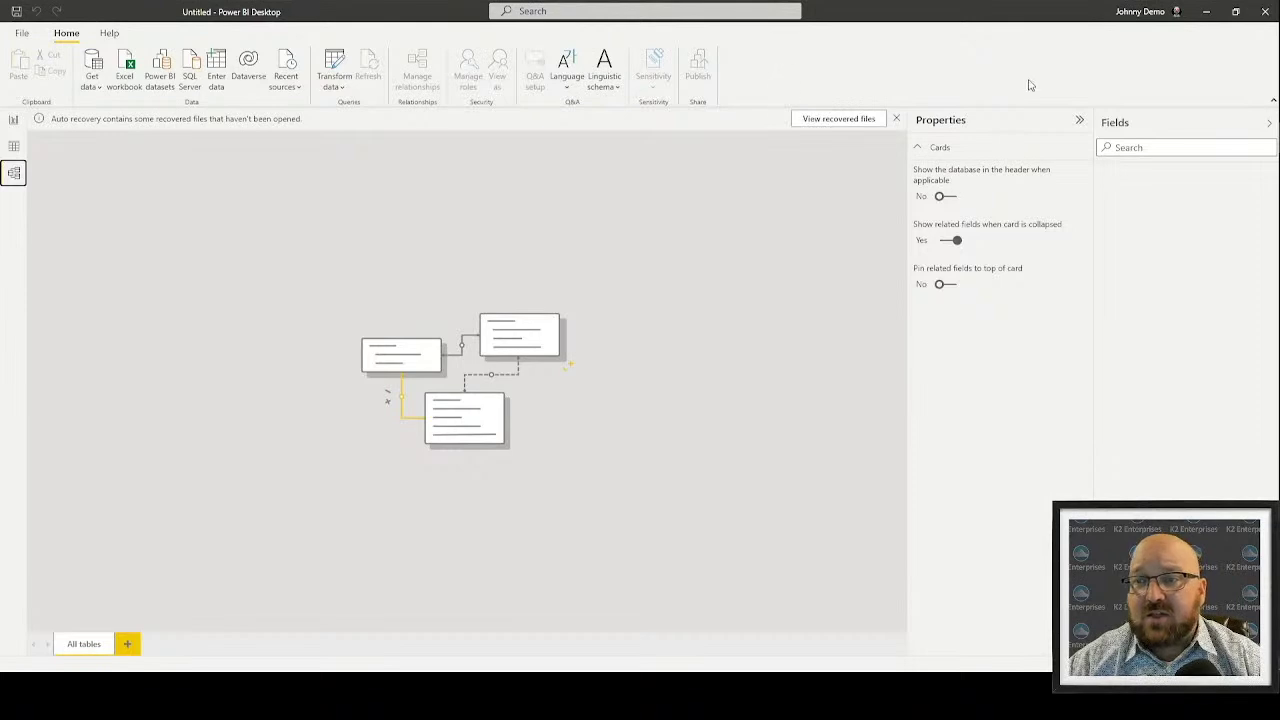
{"action": "left_click", "coordinate": [896, 118]}
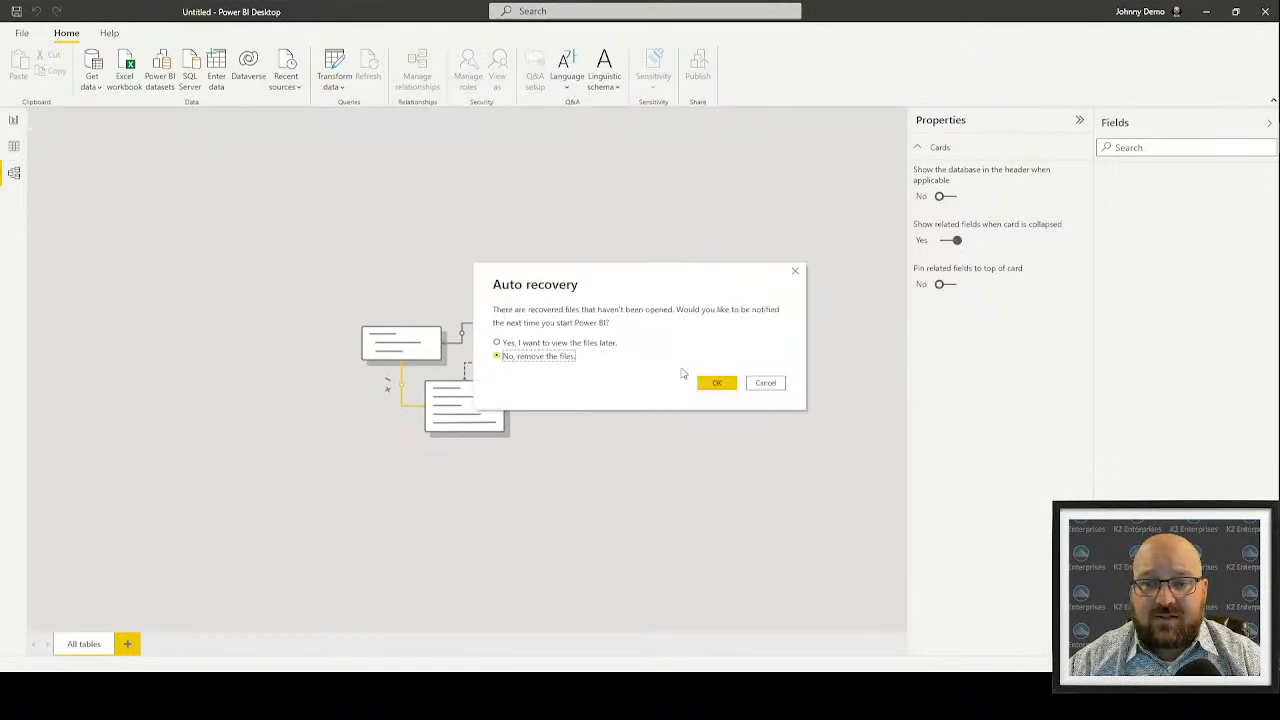
{"action": "left_click", "coordinate": [715, 381]}
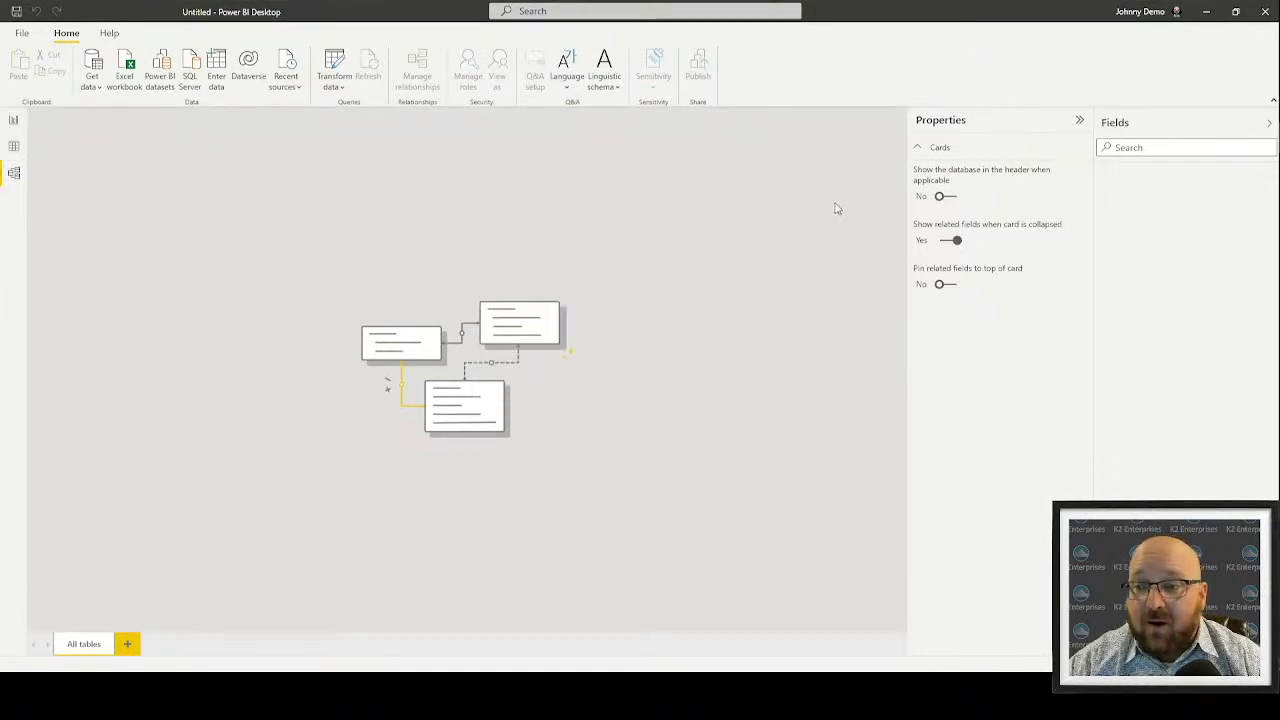
Step: Collapse the Properties pane in the model view, compare the model and report views, and return to the report view
{"action": "left_click", "coordinate": [1080, 121]}
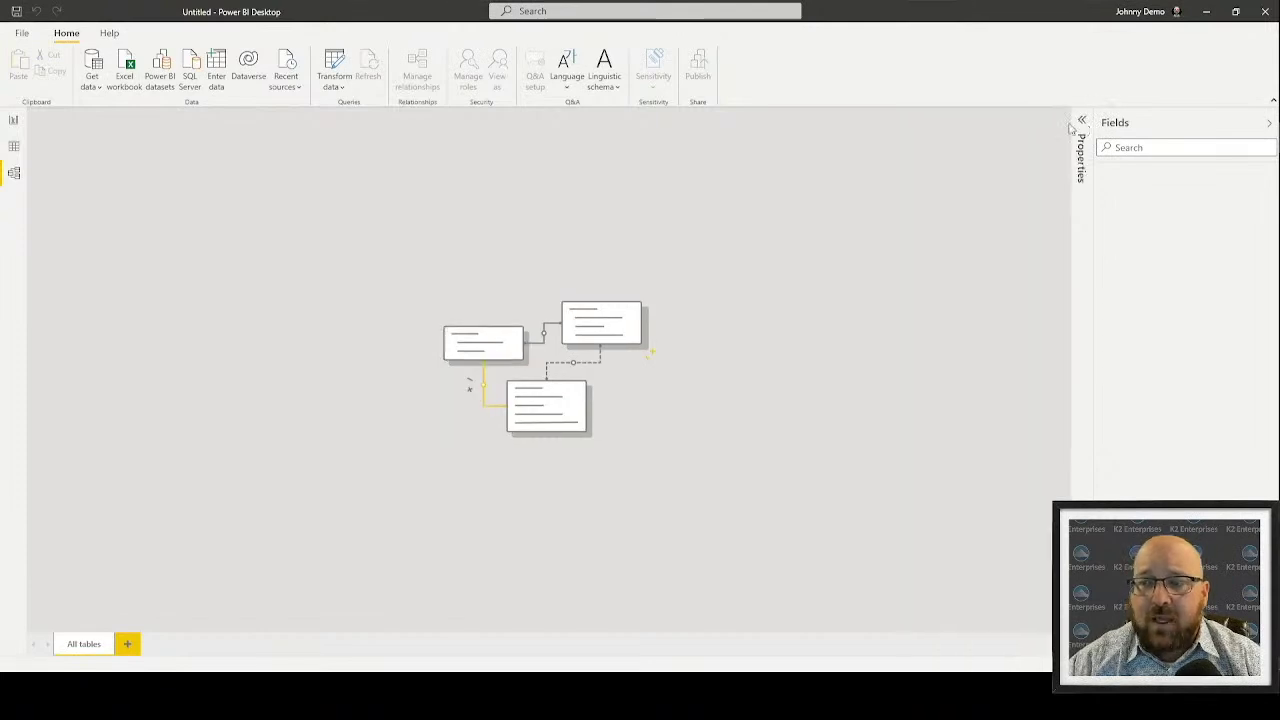
{"action": "left_click", "coordinate": [13, 119]}
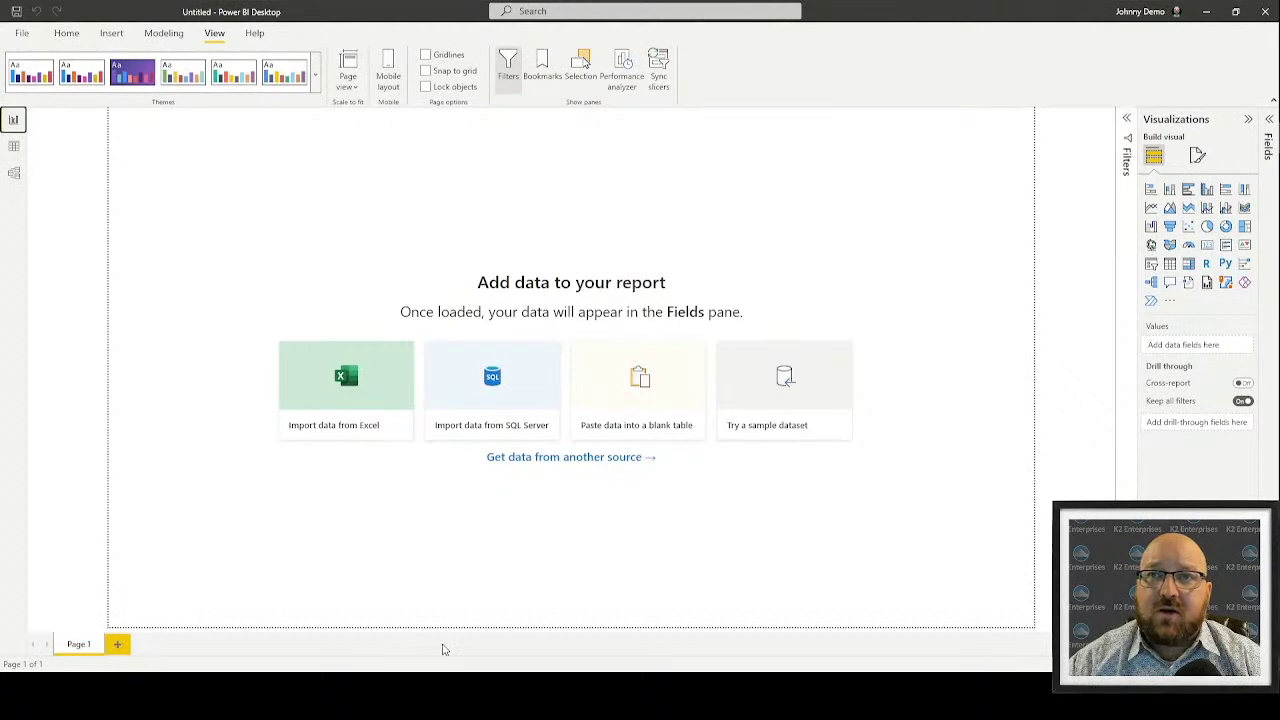
{"action": "left_click", "coordinate": [14, 174]}
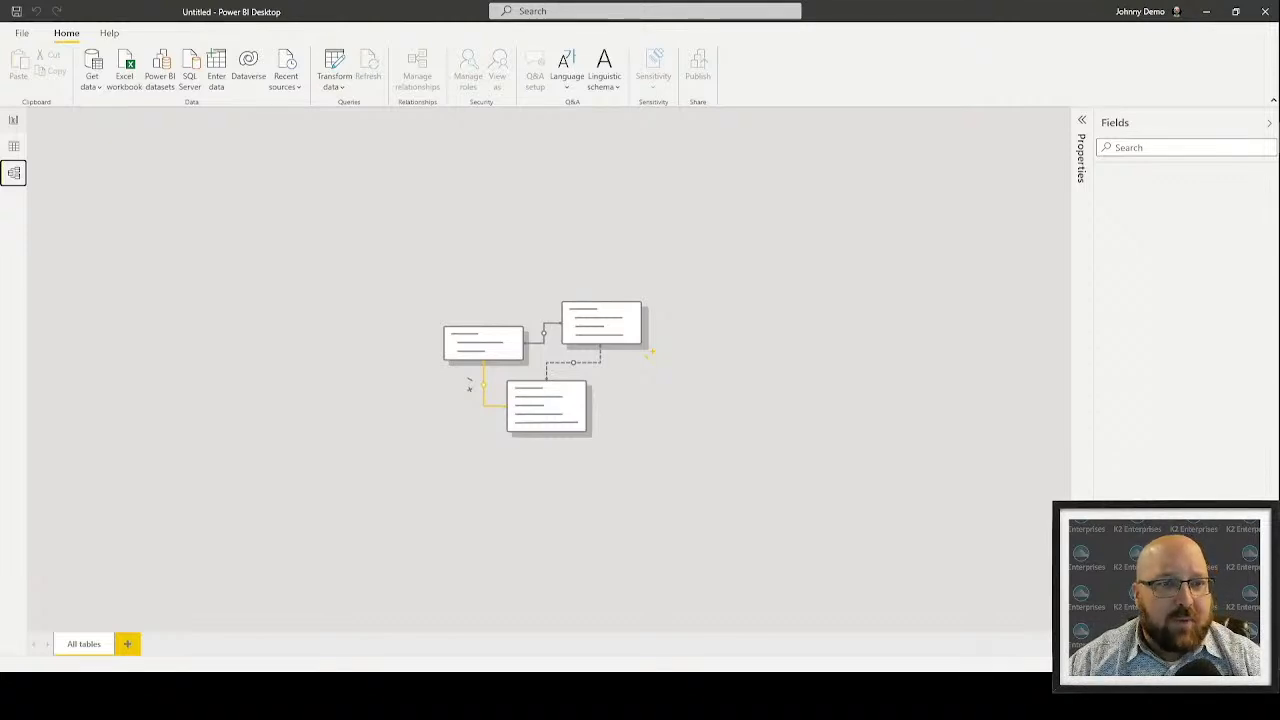
{"action": "left_click", "coordinate": [13, 120]}
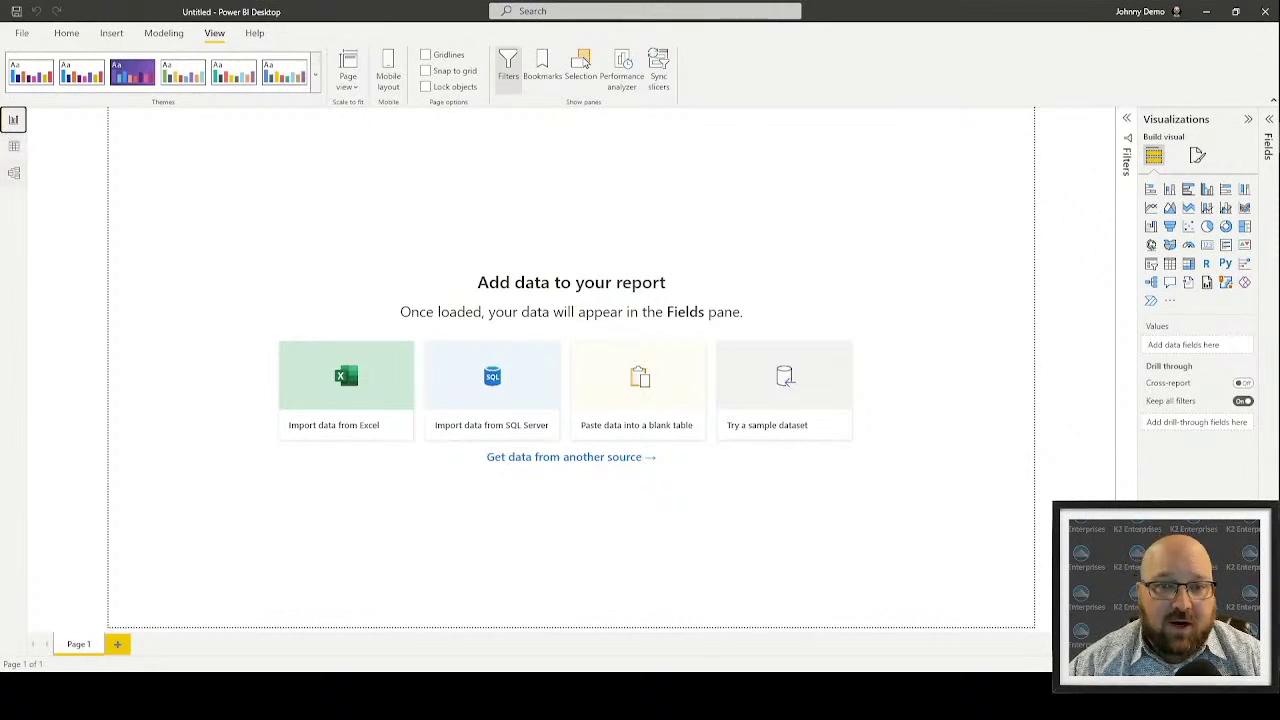
Step: Open the Get Data dialog with the full list of connectors and reposition it over the report page
{"action": "left_click", "coordinate": [68, 38]}
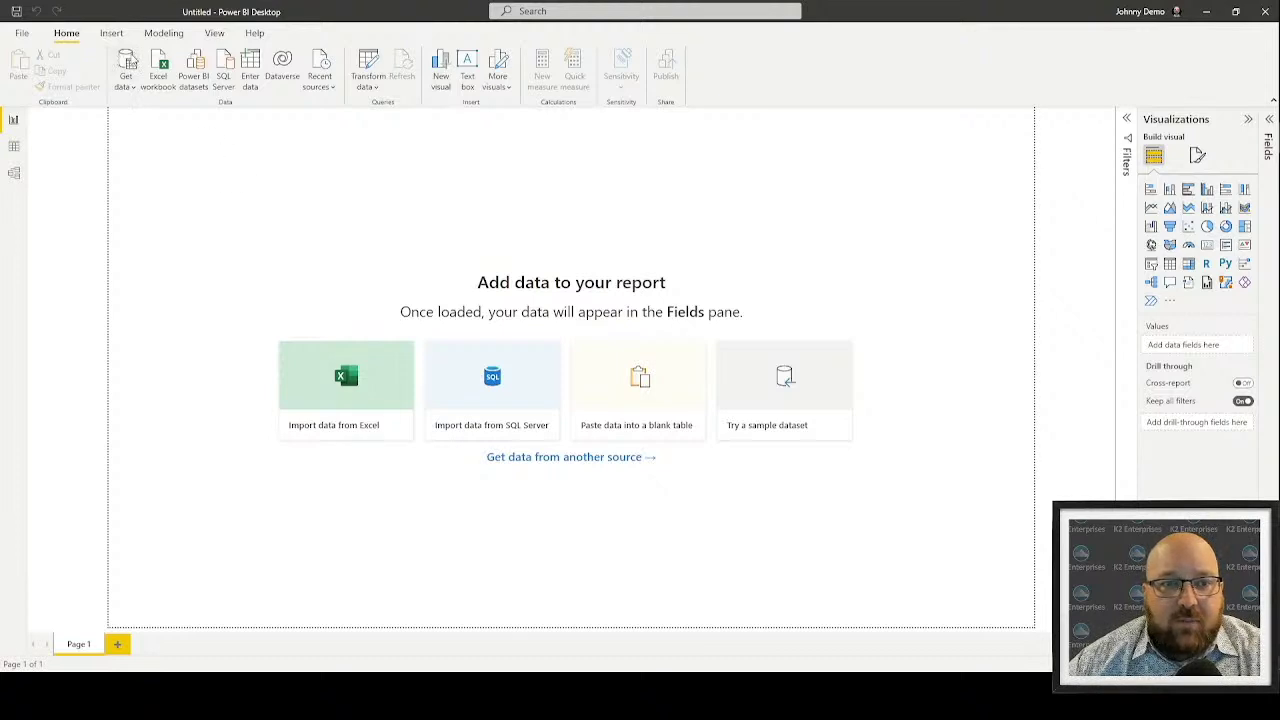
{"action": "left_click", "coordinate": [128, 62]}
{"action": "left_click_drag", "start_coordinate": [494, 144], "coordinate": [477, 168]}
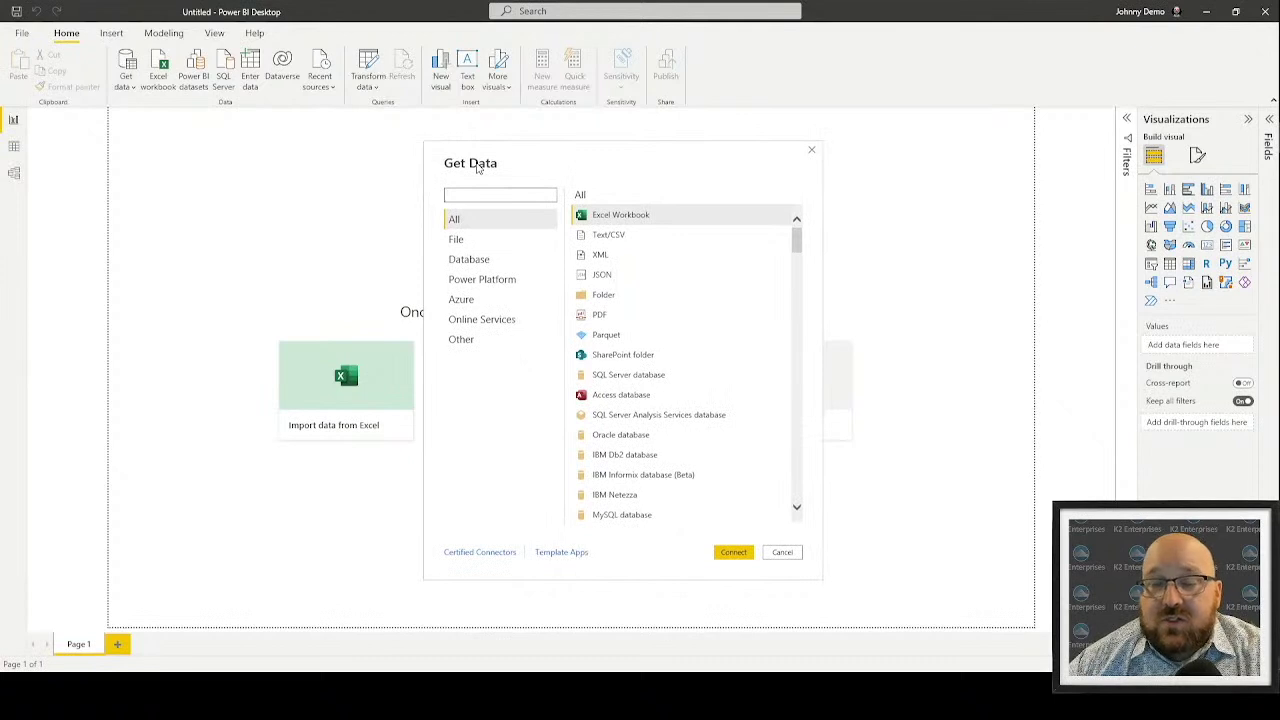
{"action": "left_click_drag", "start_coordinate": [478, 168], "coordinate": [480, 173]}
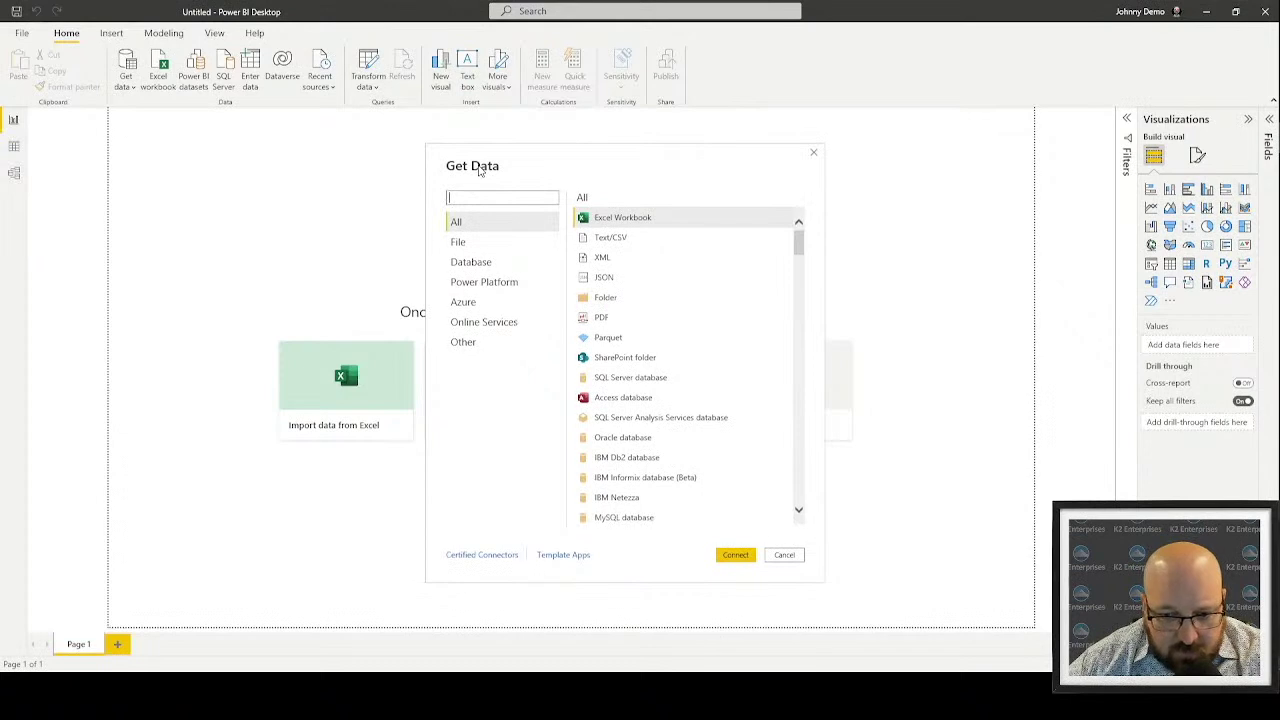
{"action": "left_click_drag", "start_coordinate": [480, 170], "coordinate": [481, 162]}
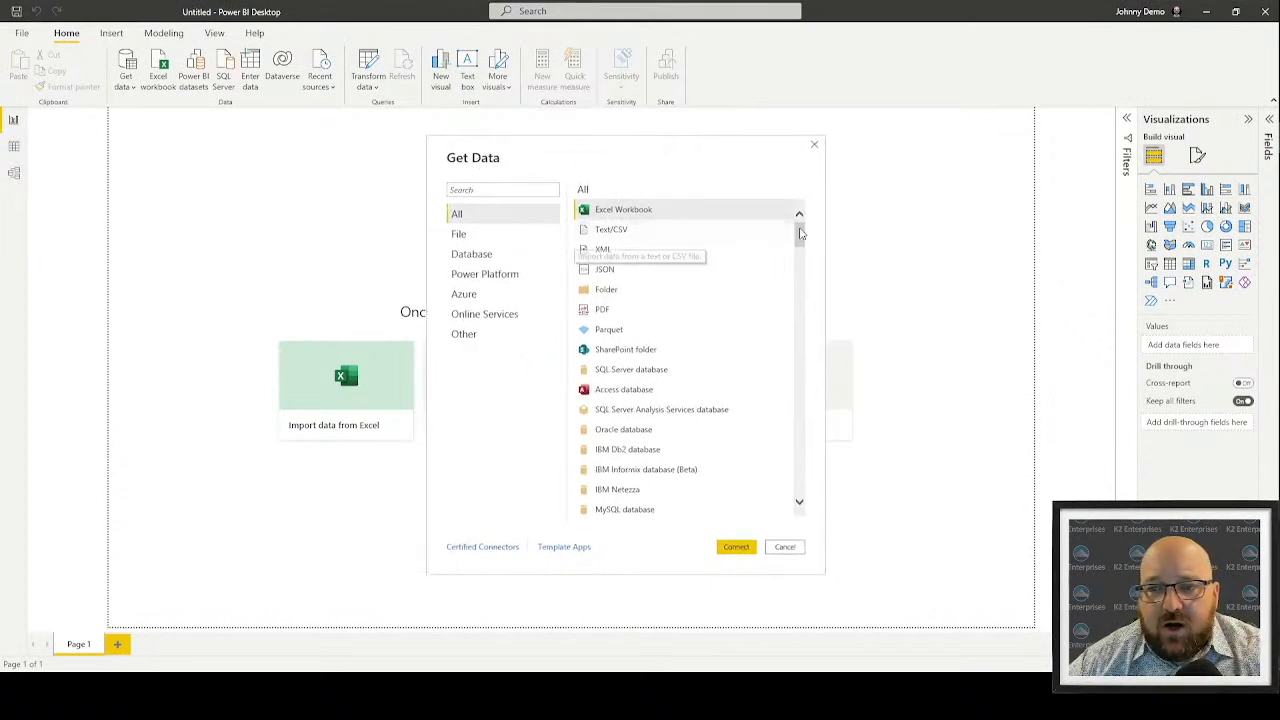
{"action": "mouse_move", "coordinate": [800, 233]}
{"action": "left_mouse_down"}
{"action": "mouse_move", "coordinate": [798, 480]}
{"action": "mouse_move", "coordinate": [805, 220]}
{"action": "left_mouse_up"}
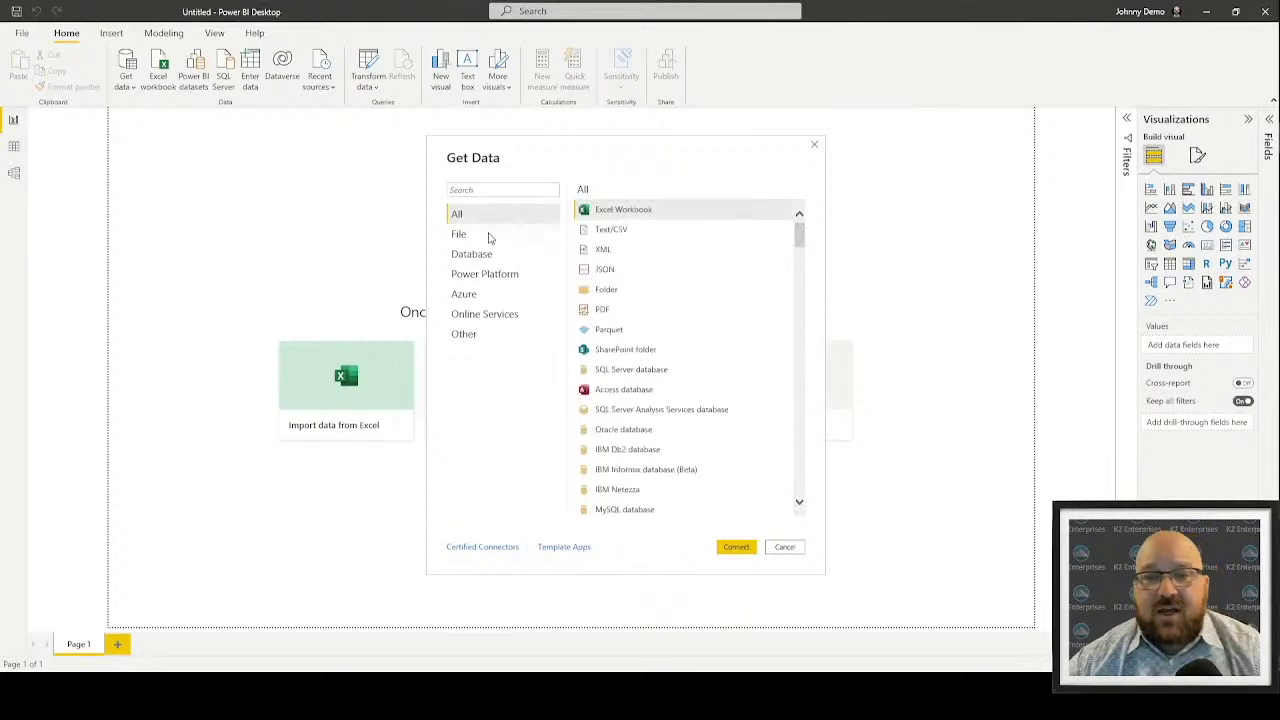
Step: Review the available File and Database connectors, including MariaDB near the end of the database list
{"action": "left_click", "coordinate": [489, 236]}
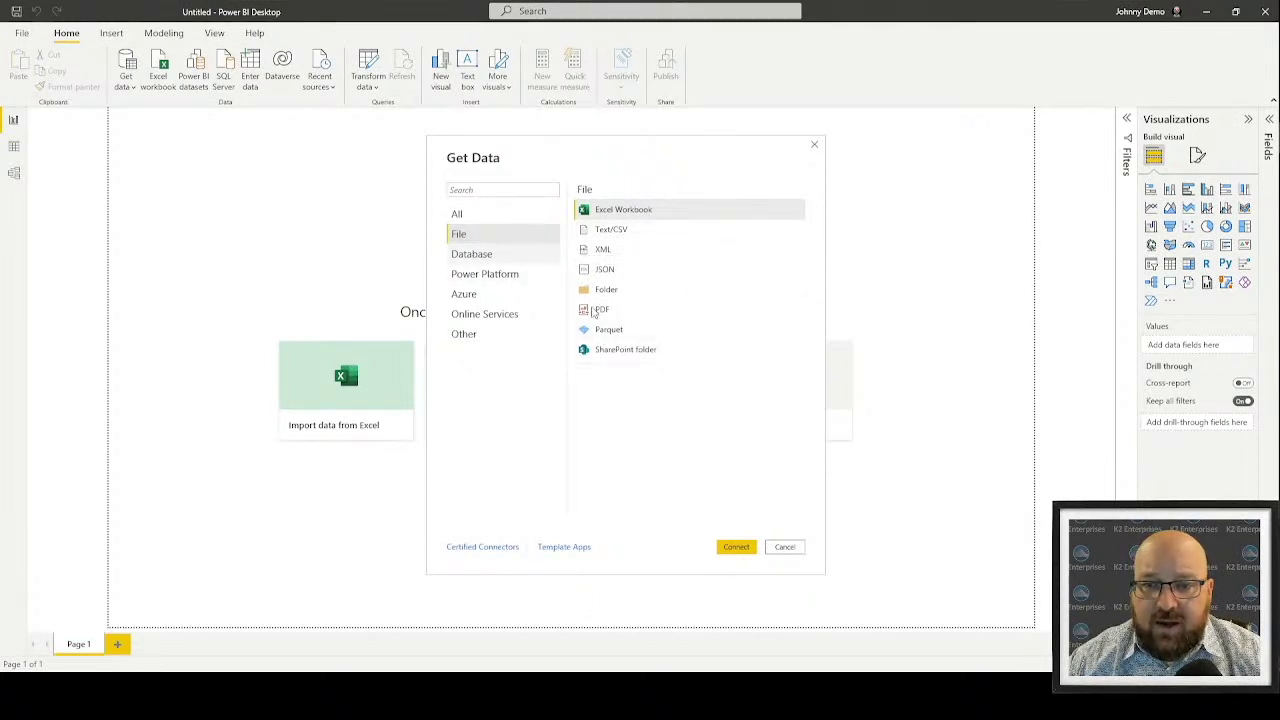
{"action": "left_click", "coordinate": [540, 254]}
{"action": "scroll", "coordinate": [700, 262], "scroll_direction": "down", "scroll_amount": 5}
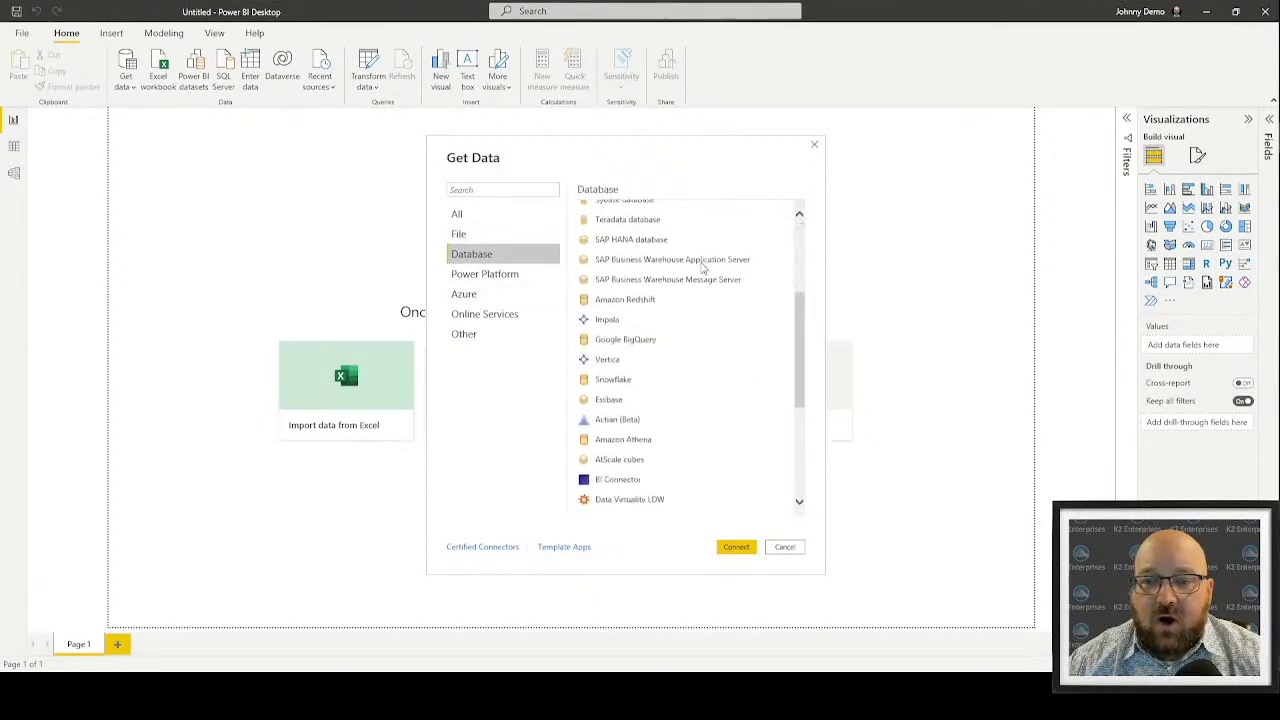
{"action": "scroll", "coordinate": [700, 275], "scroll_direction": "down", "scroll_amount": 5}
{"action": "scroll", "coordinate": [700, 280], "scroll_direction": "up", "scroll_amount": 2}
{"action": "scroll", "coordinate": [703, 285], "scroll_direction": "down", "scroll_amount": 1}
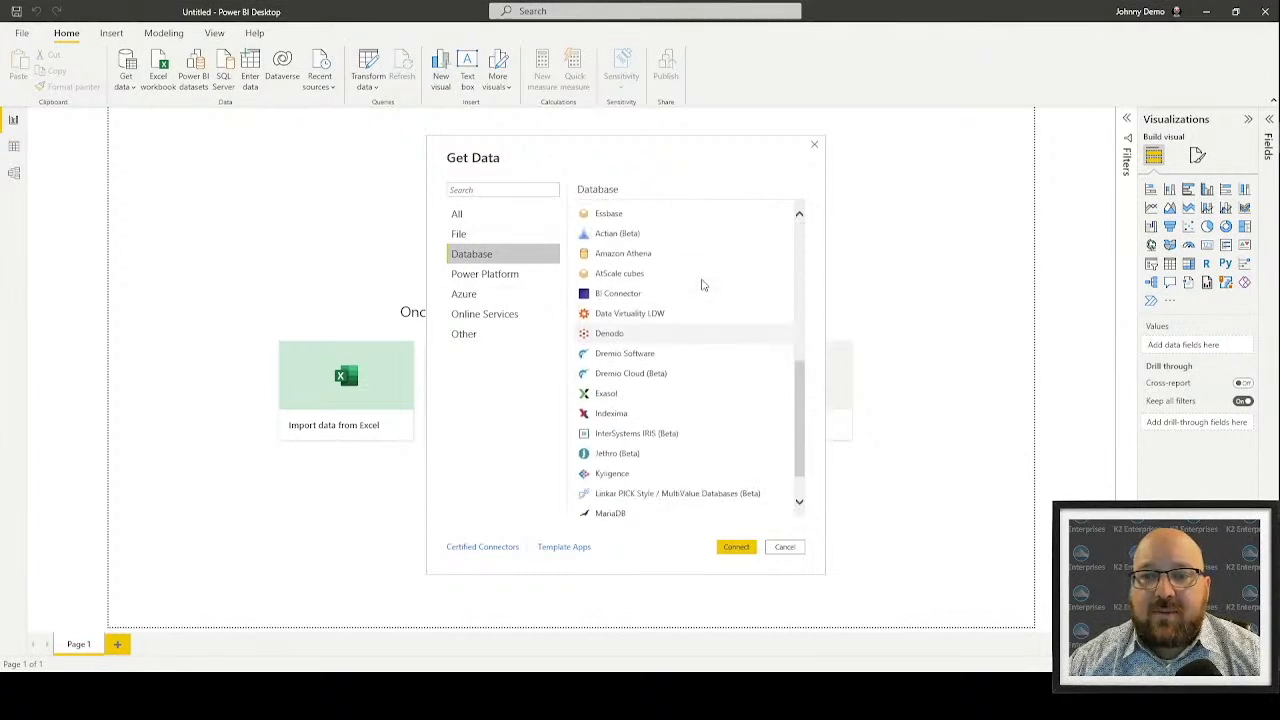
{"action": "scroll", "coordinate": [703, 285], "scroll_direction": "down", "scroll_amount": 1}
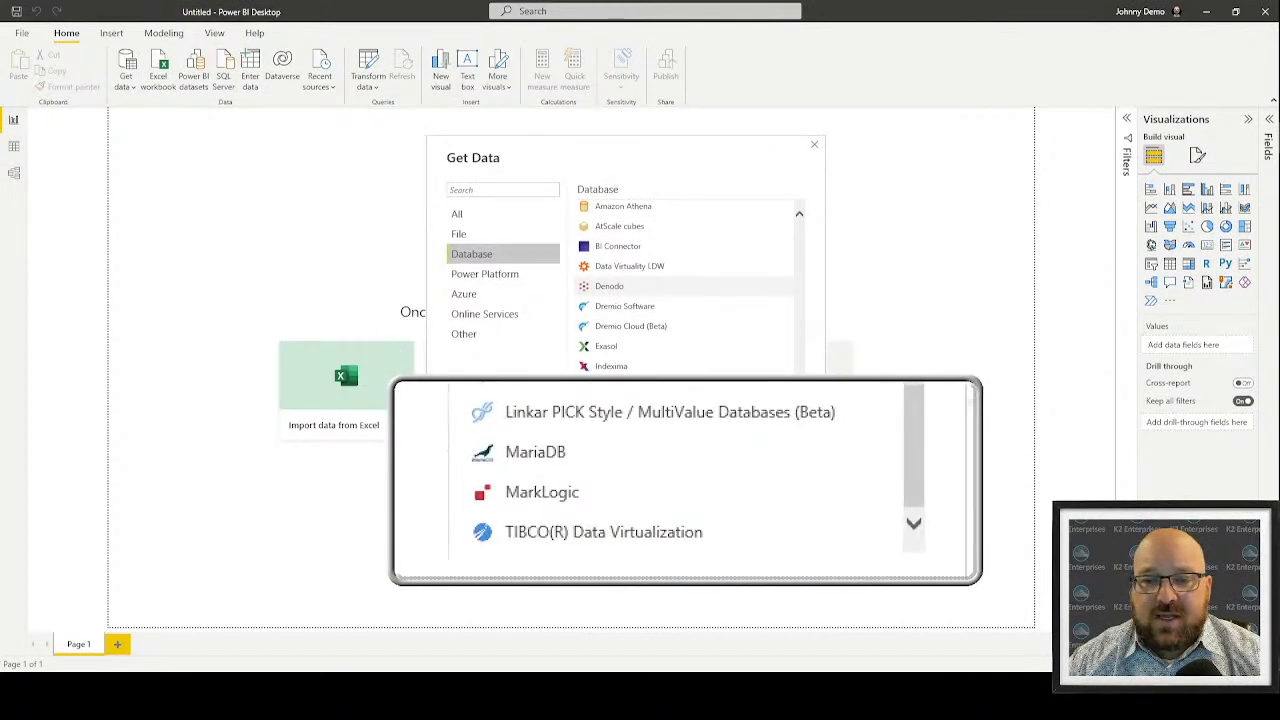
{"action": "left_click", "coordinate": [785, 458]}
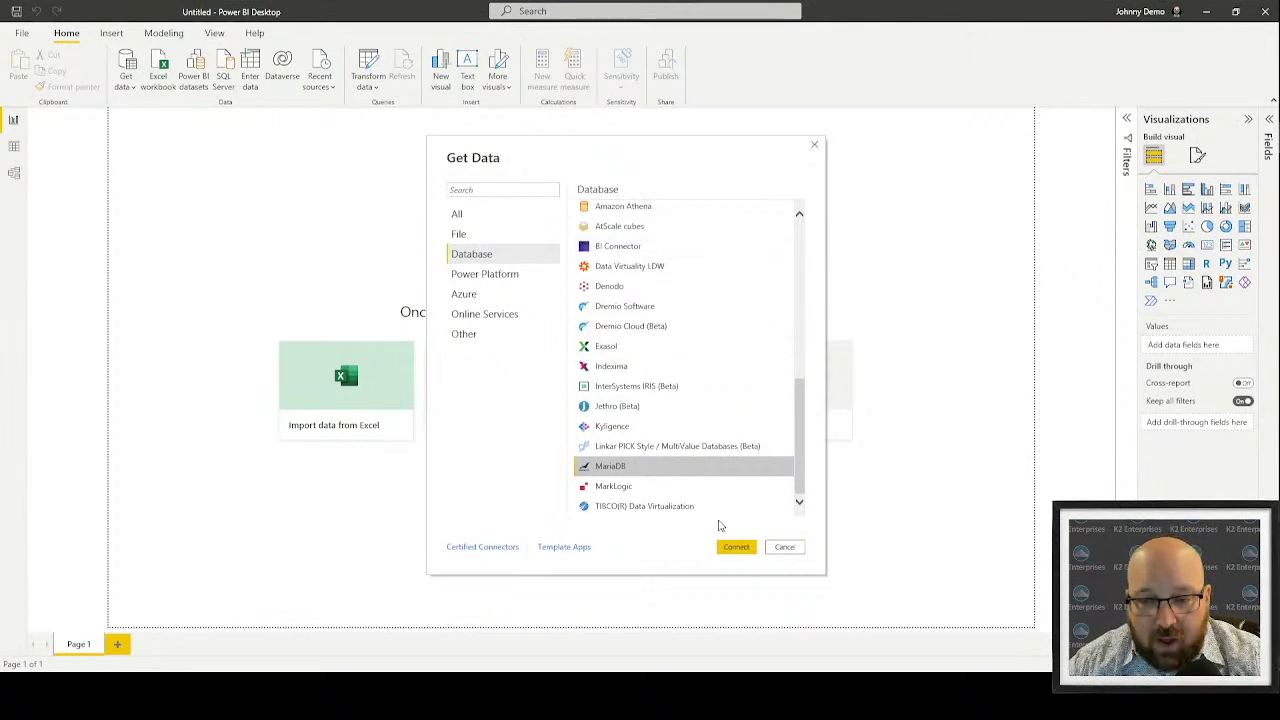
{"action": "scroll", "coordinate": [695, 407], "scroll_direction": "up", "scroll_amount": 1}
{"action": "scroll", "coordinate": [690, 408], "scroll_direction": "up", "scroll_amount": 10}
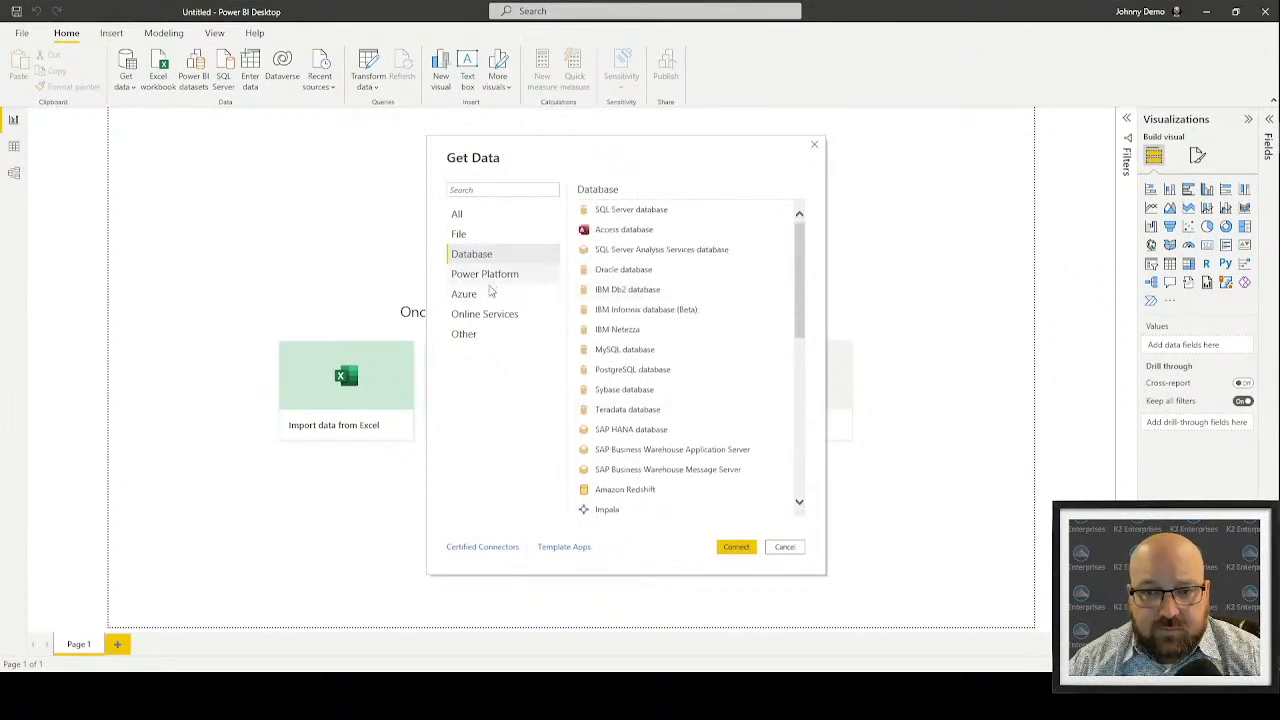
Step: Examine the connectors in the Other category, including SurveyMonkey (Beta), and those under Online Services
{"action": "left_click", "coordinate": [500, 334]}
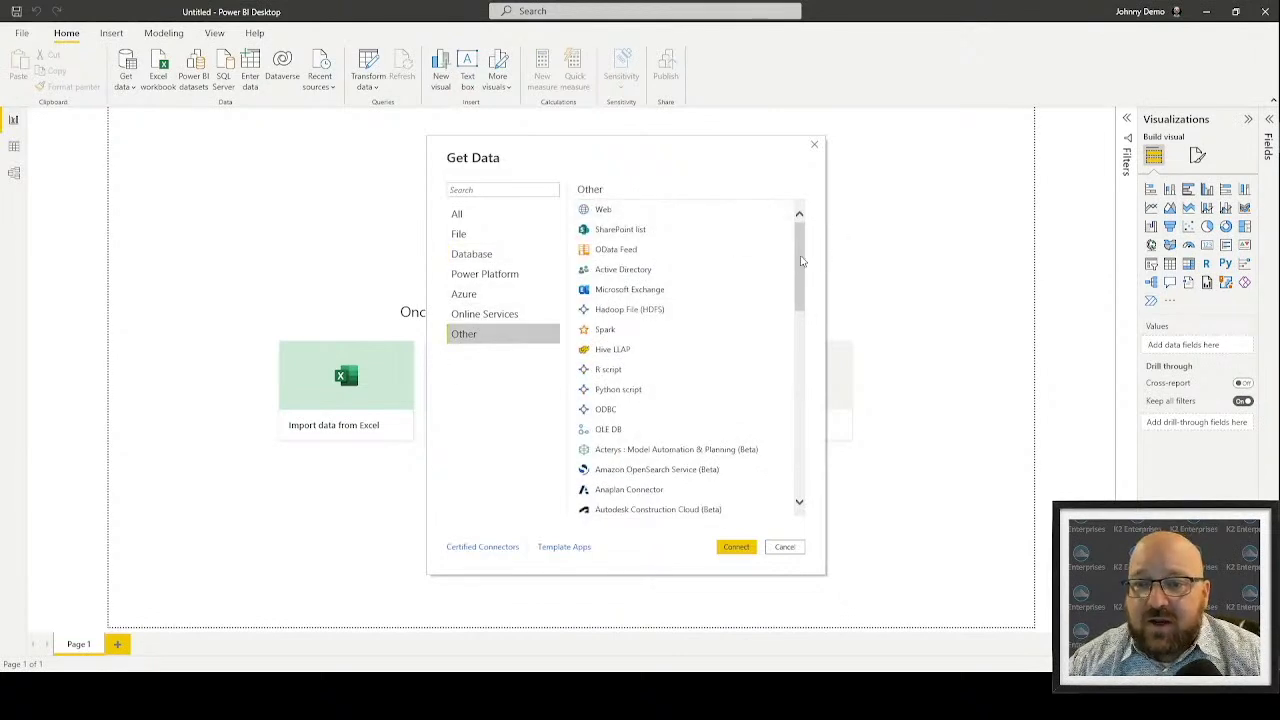
{"action": "left_click_drag", "start_coordinate": [802, 262], "coordinate": [797, 307]}
{"action": "left_click_drag", "start_coordinate": [797, 306], "coordinate": [793, 340]}
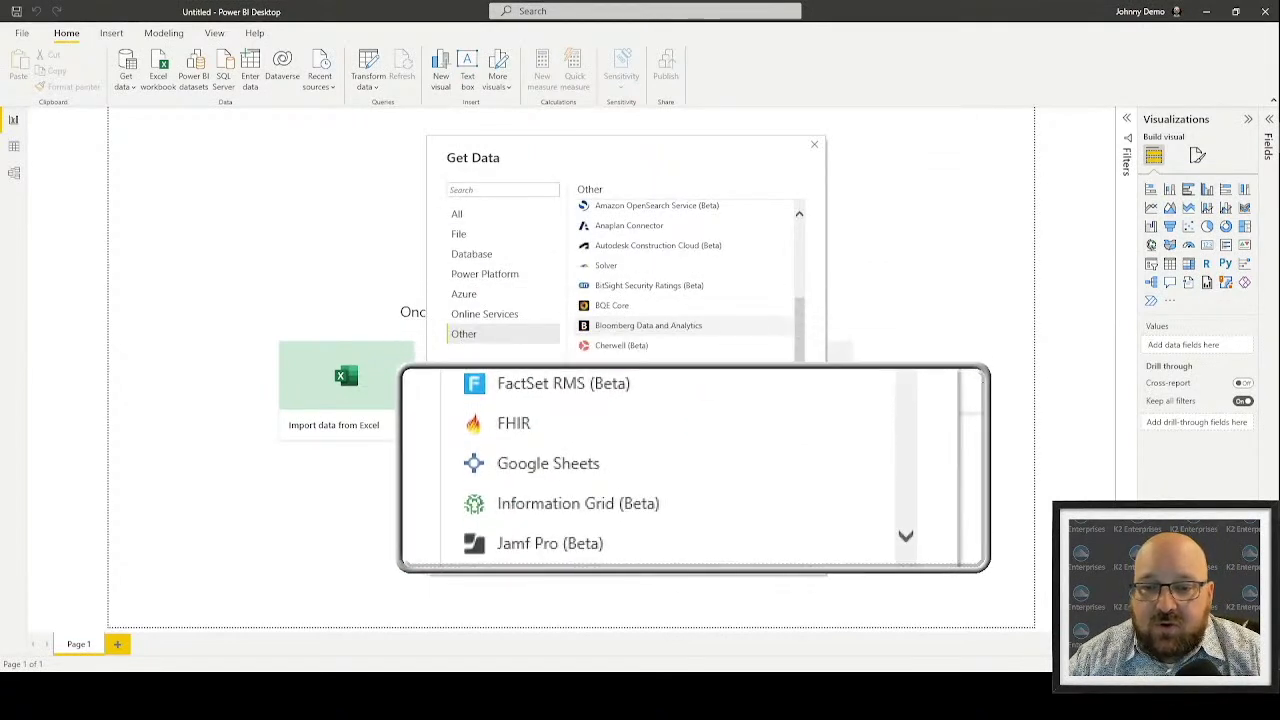
{"action": "scroll", "coordinate": [704, 414], "scroll_direction": "down", "scroll_amount": 8}
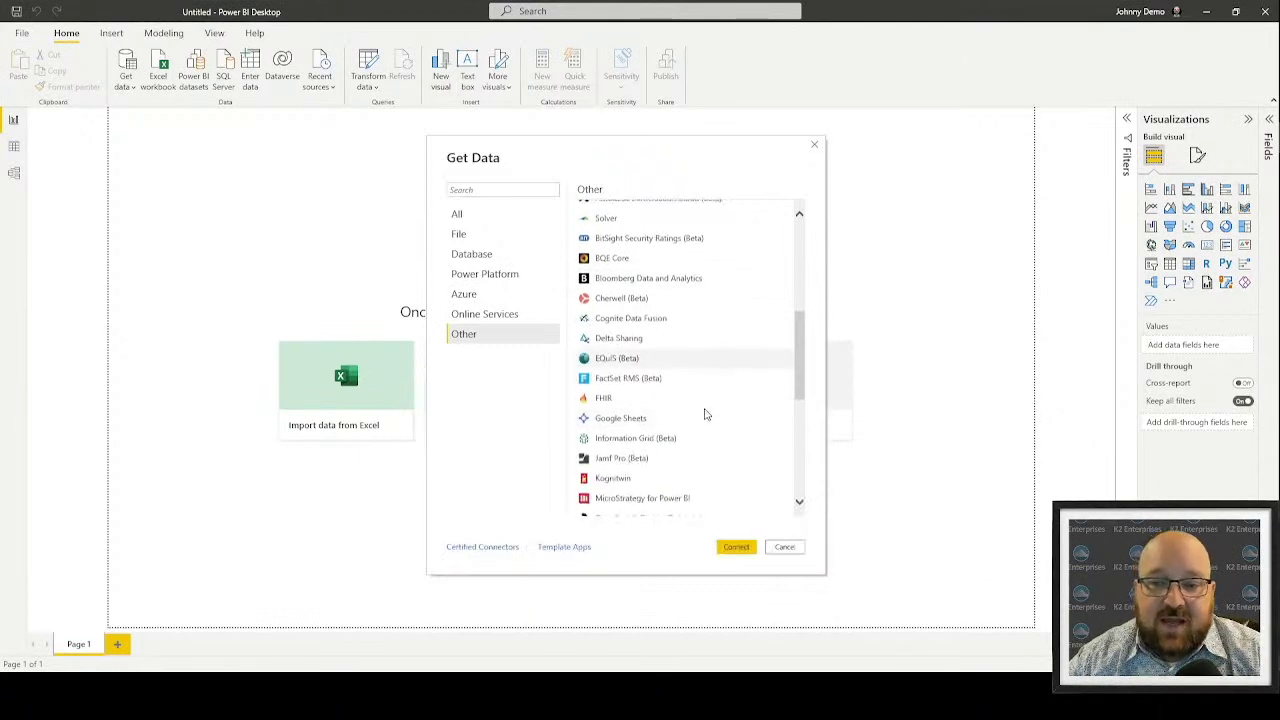
{"action": "scroll", "coordinate": [705, 415], "scroll_direction": "down", "scroll_amount": 3}
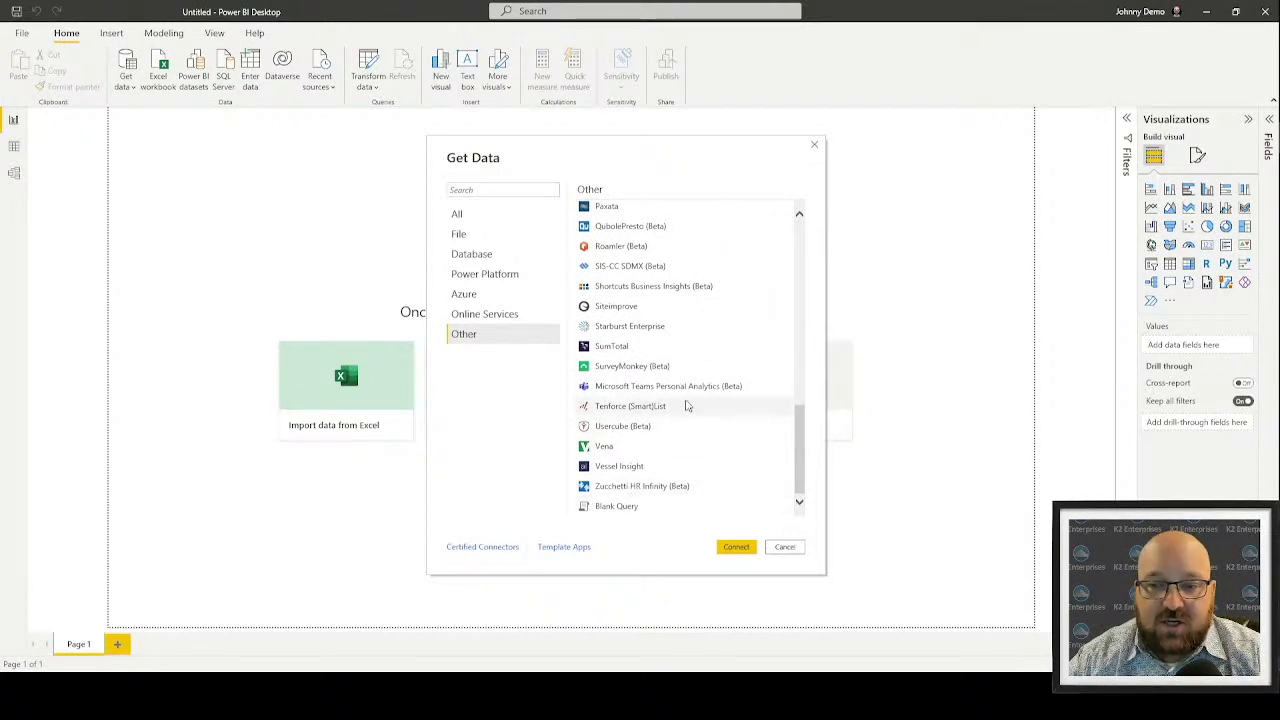
{"action": "left_click", "coordinate": [608, 367]}
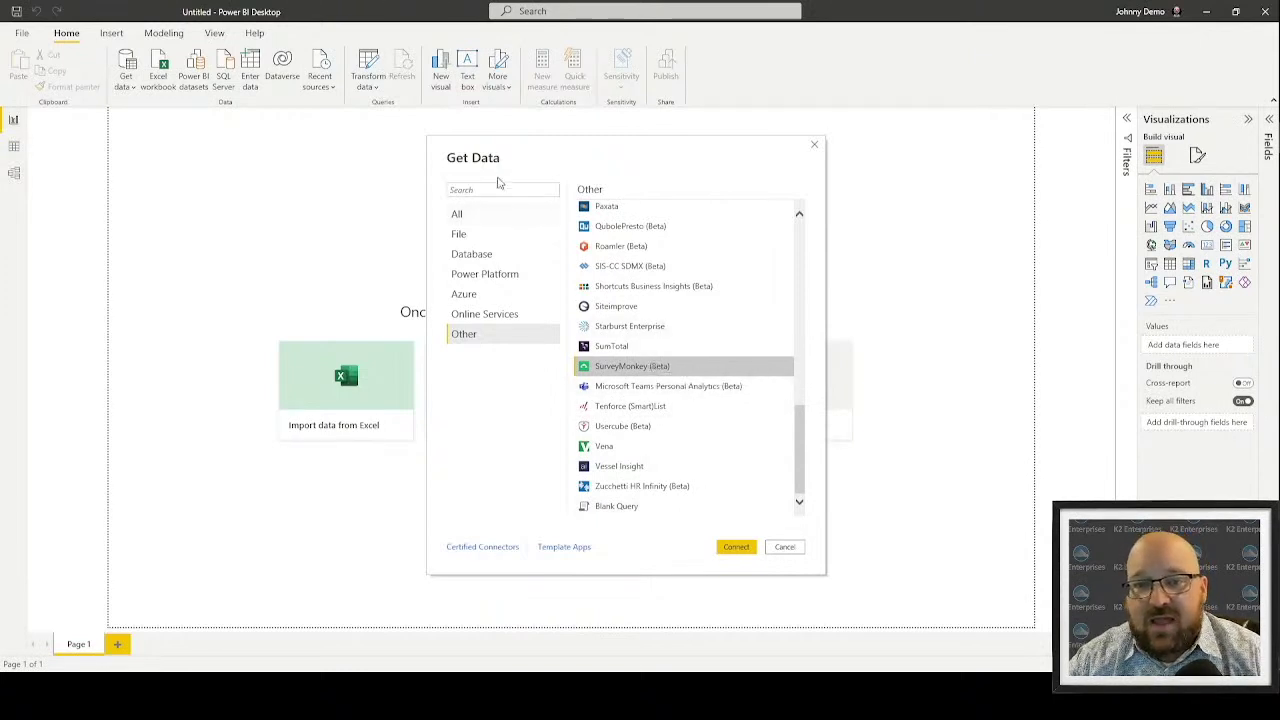
{"action": "left_click", "coordinate": [475, 215]}
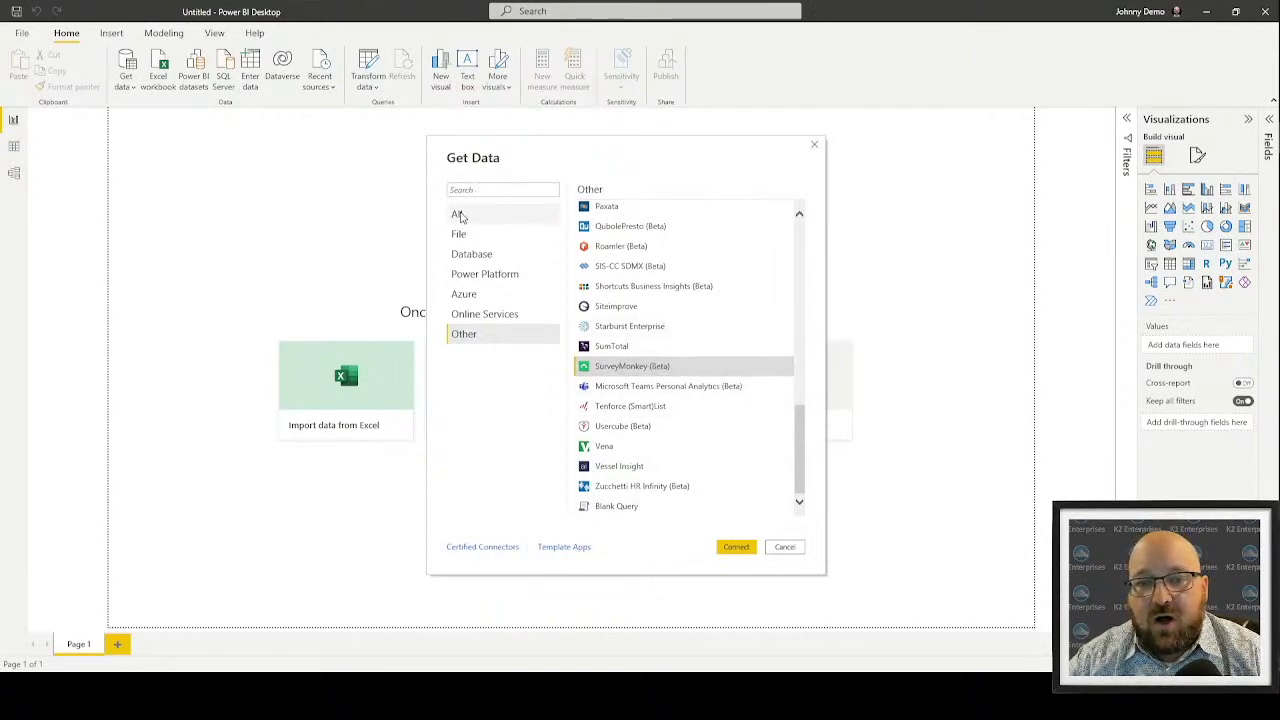
{"action": "left_click", "coordinate": [505, 314]}
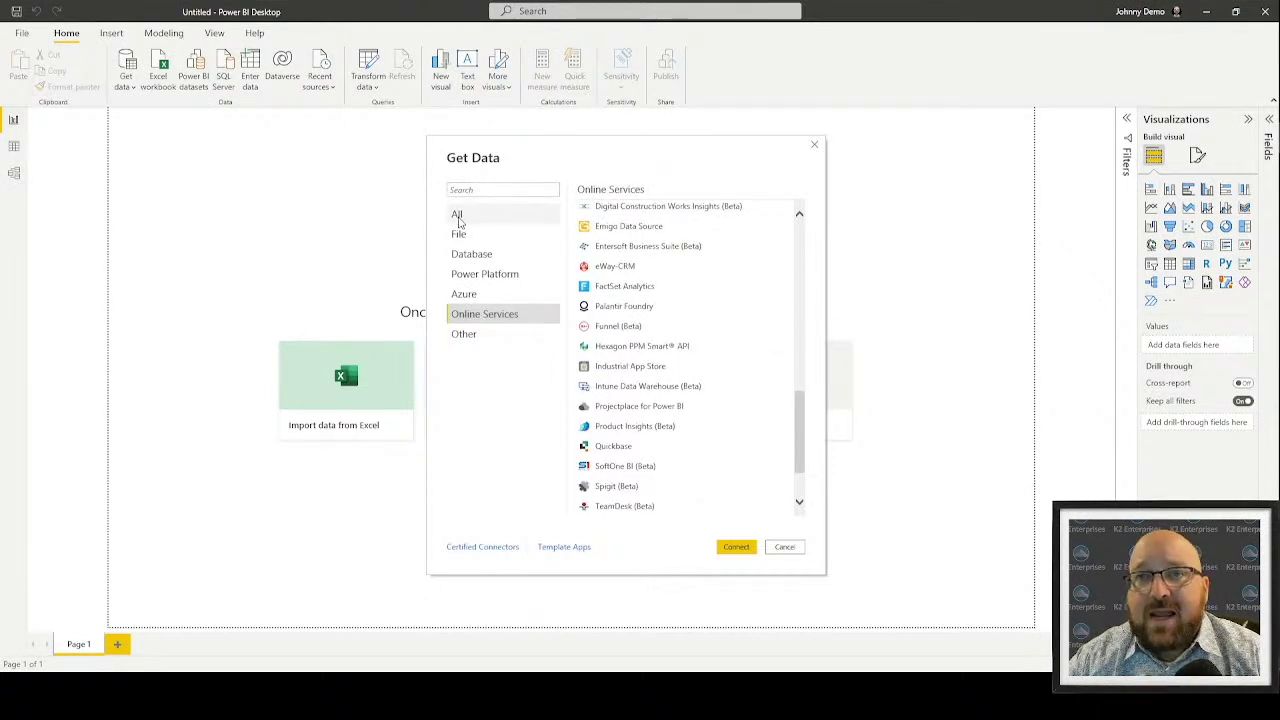
Step: Search all connectors for "quic" and connect to QuickBooks Online (Beta)
{"action": "left_click", "coordinate": [458, 216]}
{"action": "left_click", "coordinate": [474, 188]}
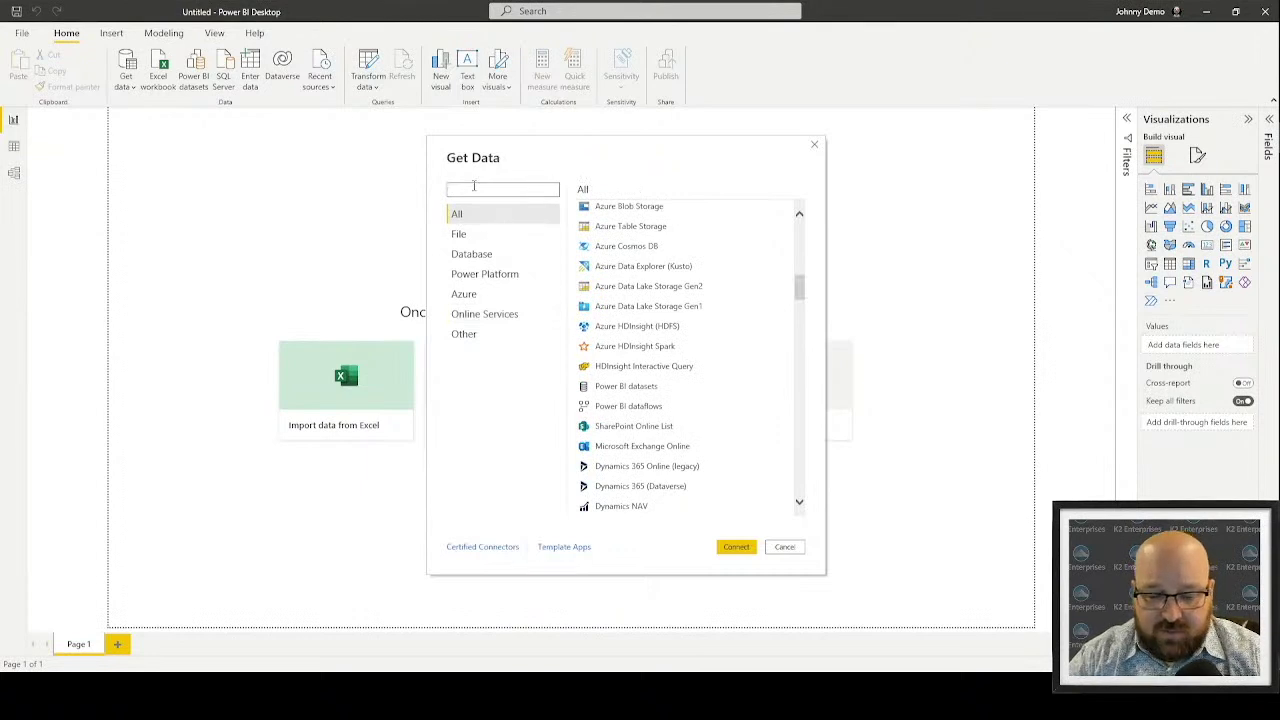
{"action": "type", "text": "quic"}
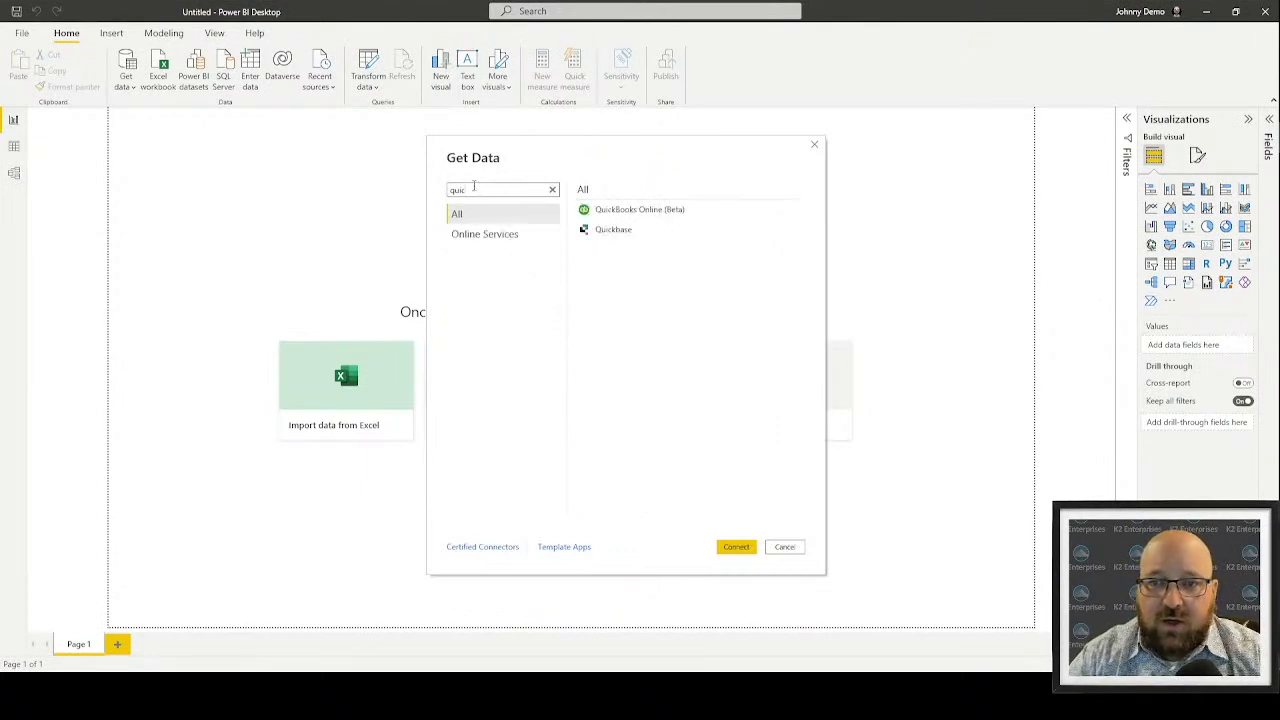
{"action": "left_click", "coordinate": [672, 212]}
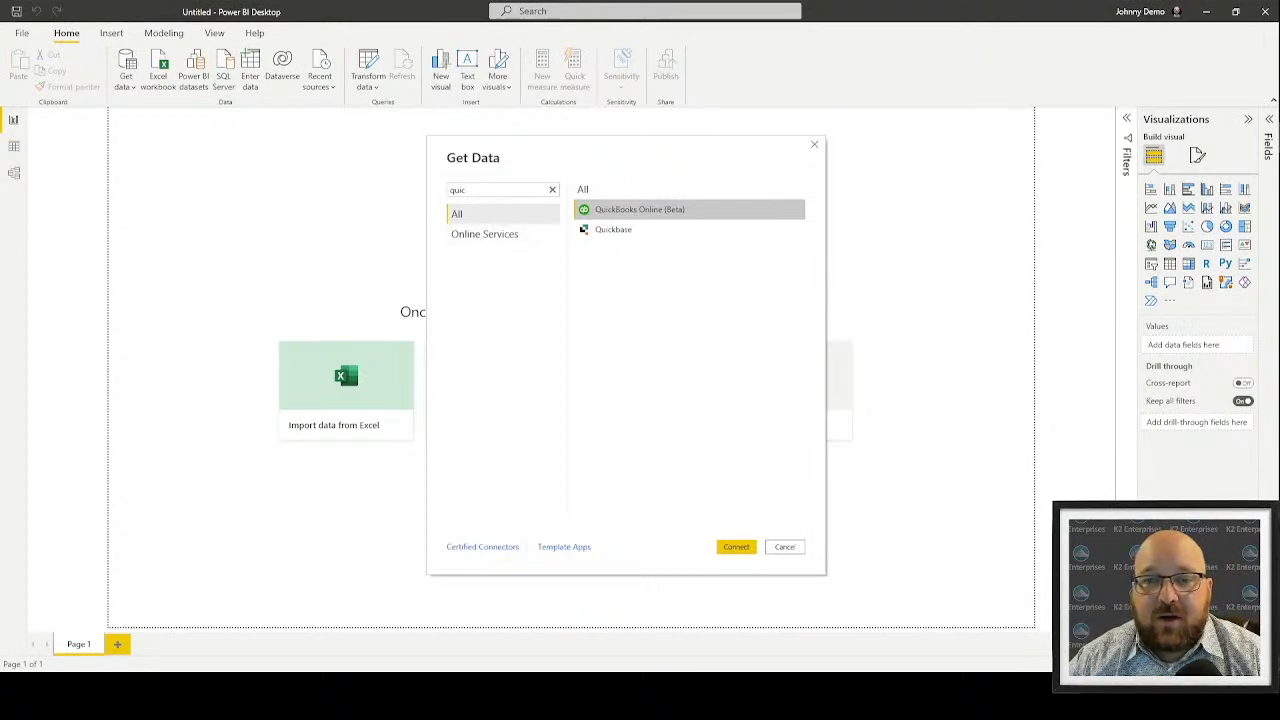
{"action": "left_click", "coordinate": [736, 547]}
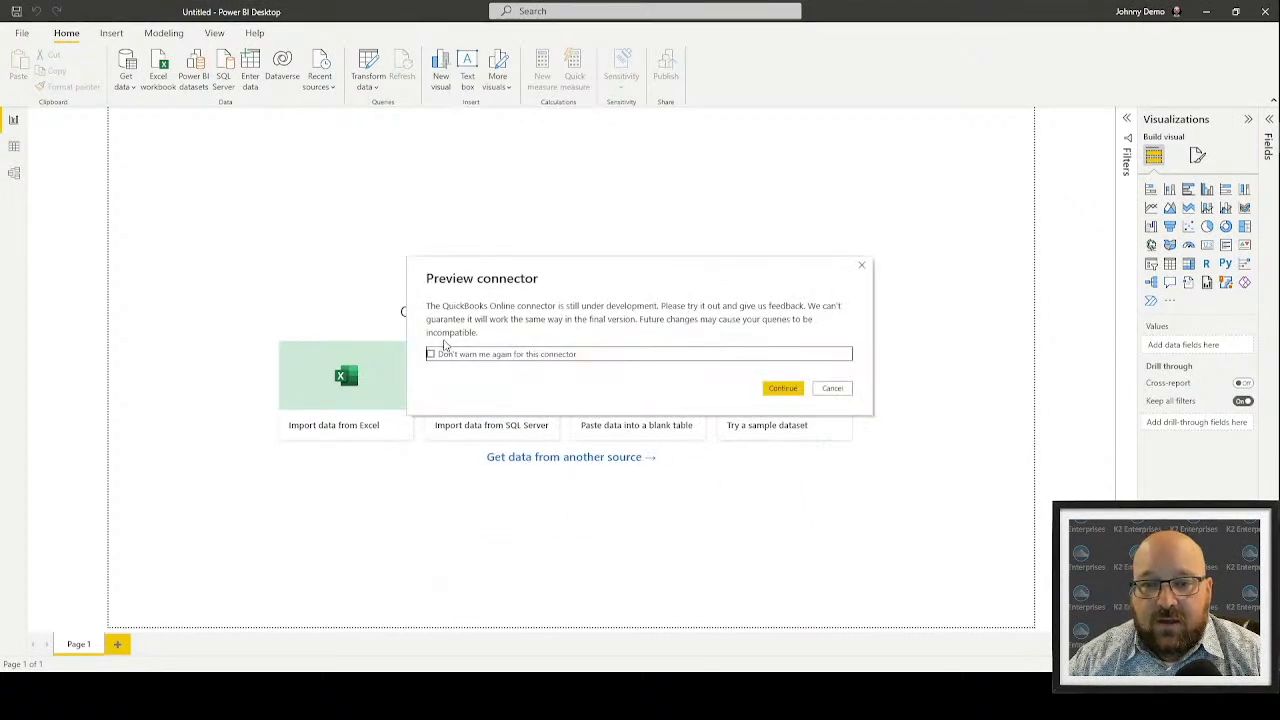
Step: Accept the QuickBooks Online preview connector without further warnings and start signing in as a different user
{"action": "left_click", "coordinate": [431, 354]}
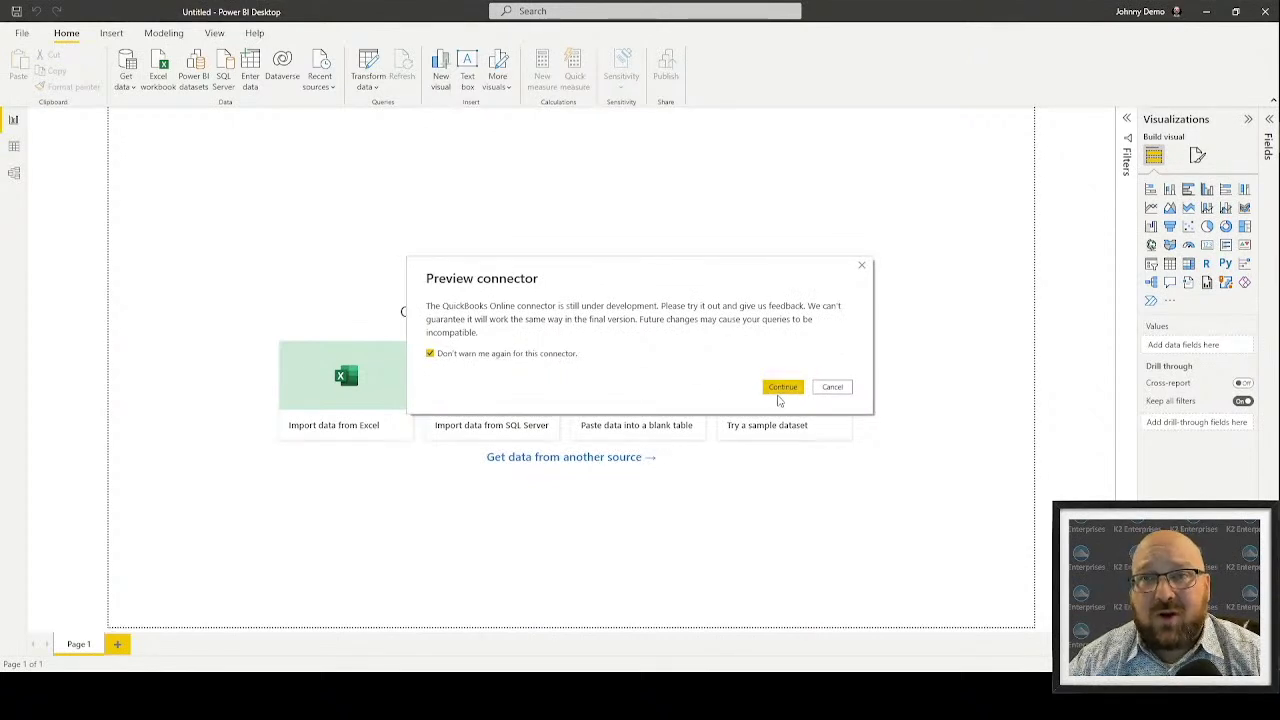
{"action": "left_click", "coordinate": [780, 390]}
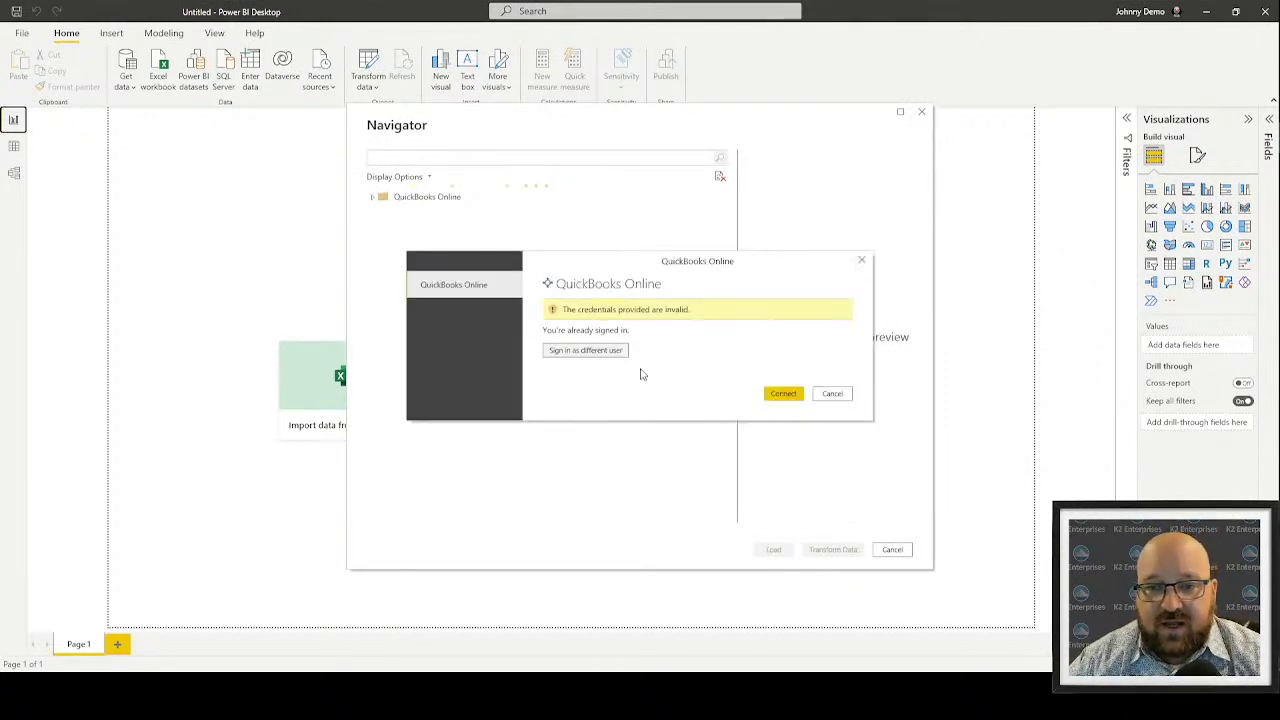
{"action": "left_click", "coordinate": [574, 350]}
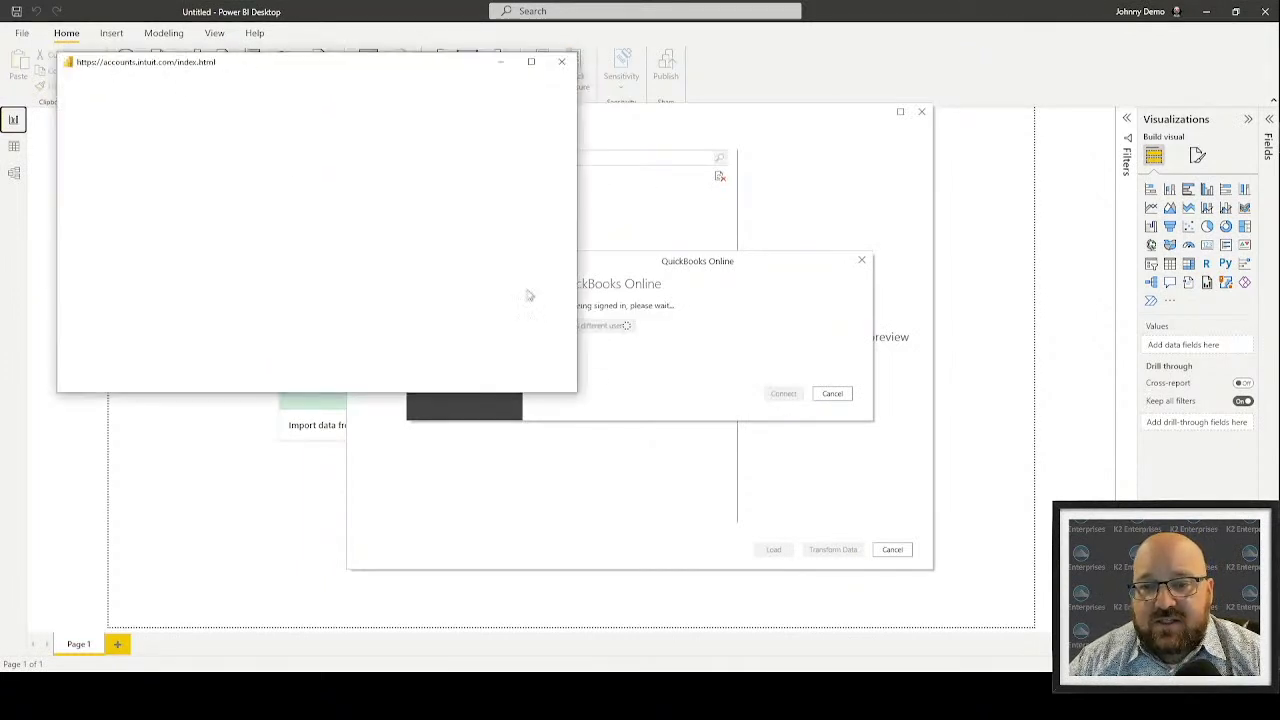
{"action": "left_click_drag", "start_coordinate": [134, 63], "coordinate": [194, 74]}
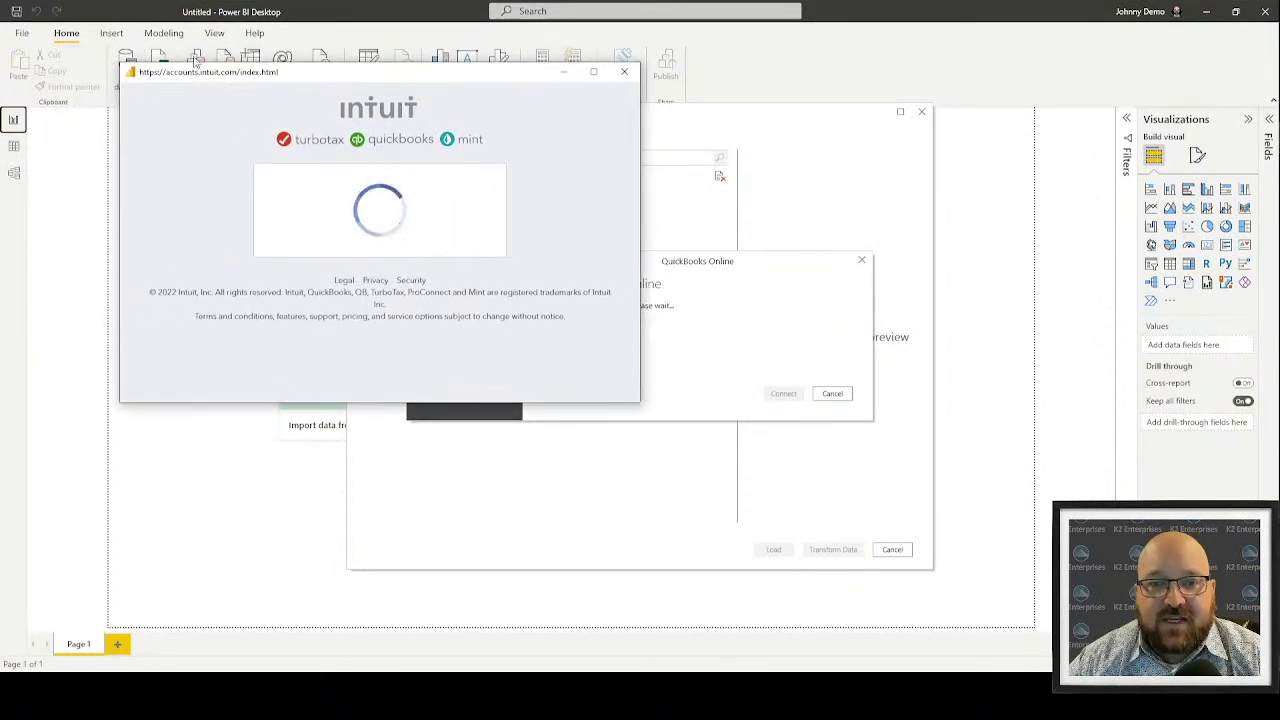